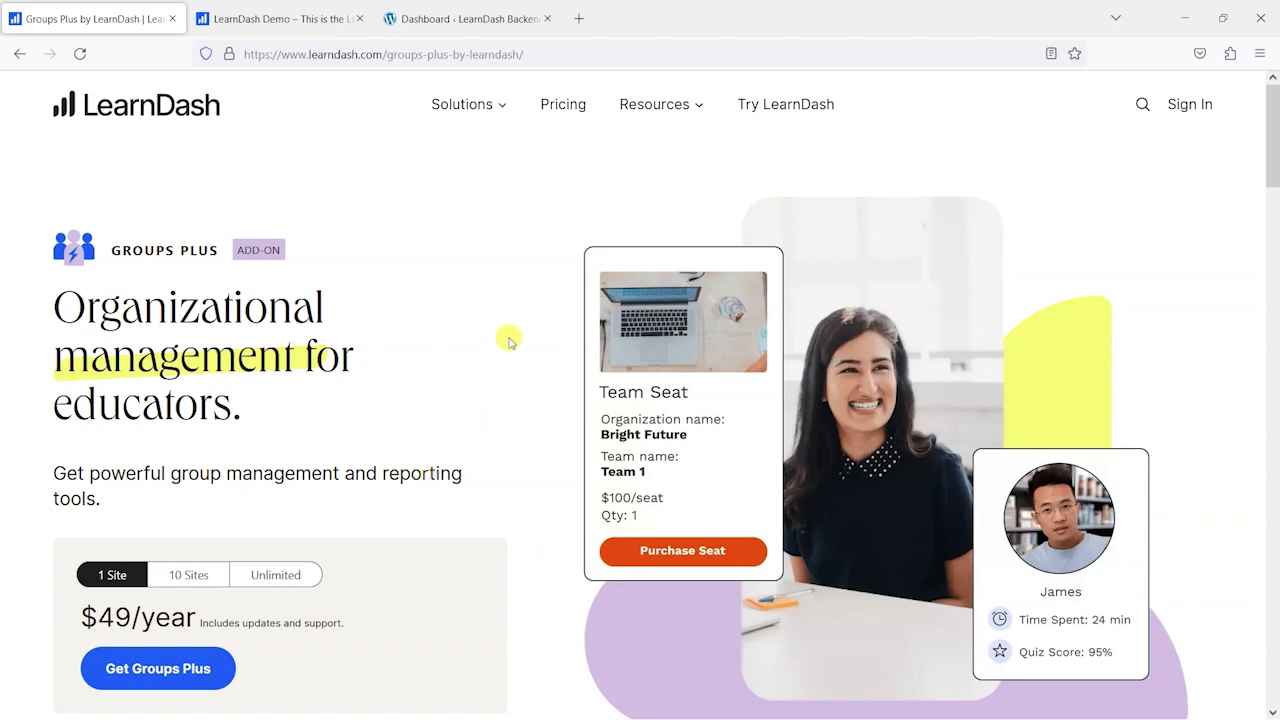
- Switch to the LearnDash Demo tab showing the Experience LearnDash page
left_click(214, 17)
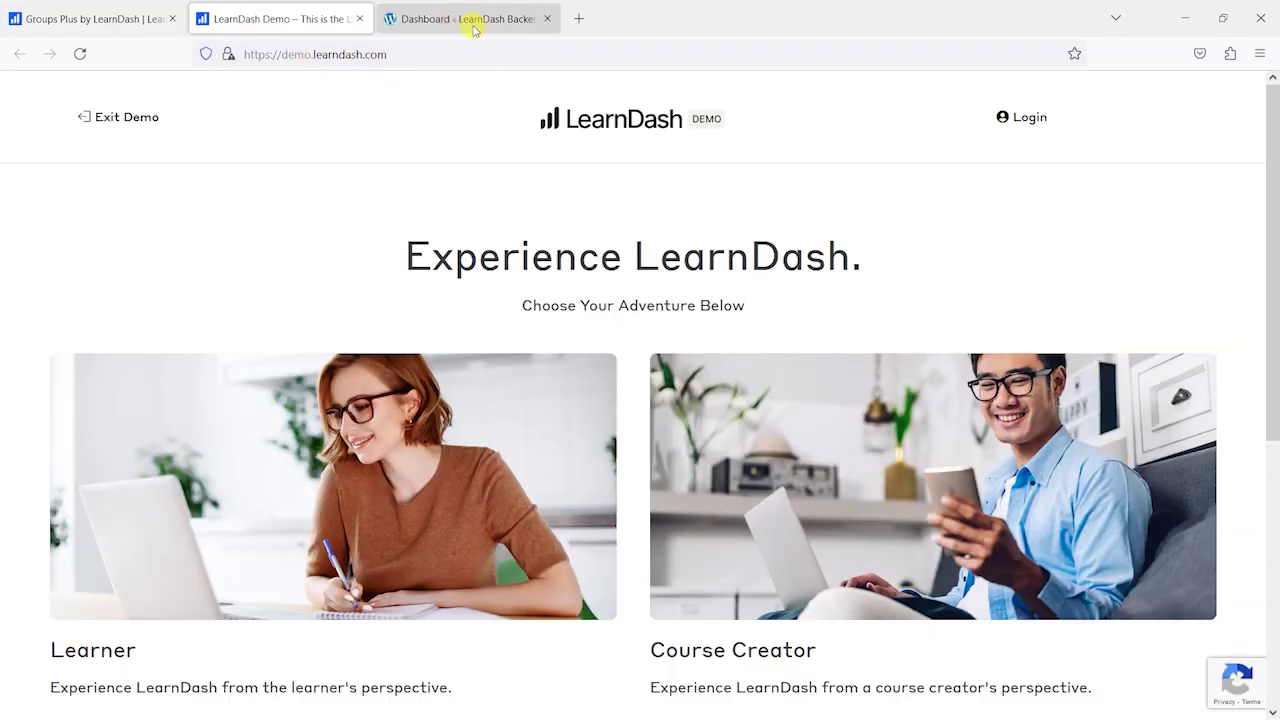
- Close the demo tab, activate LearnDash LMS - Groups Plus in Installed Plugins, and follow its Group Hierarchy link
left_click(358, 19)
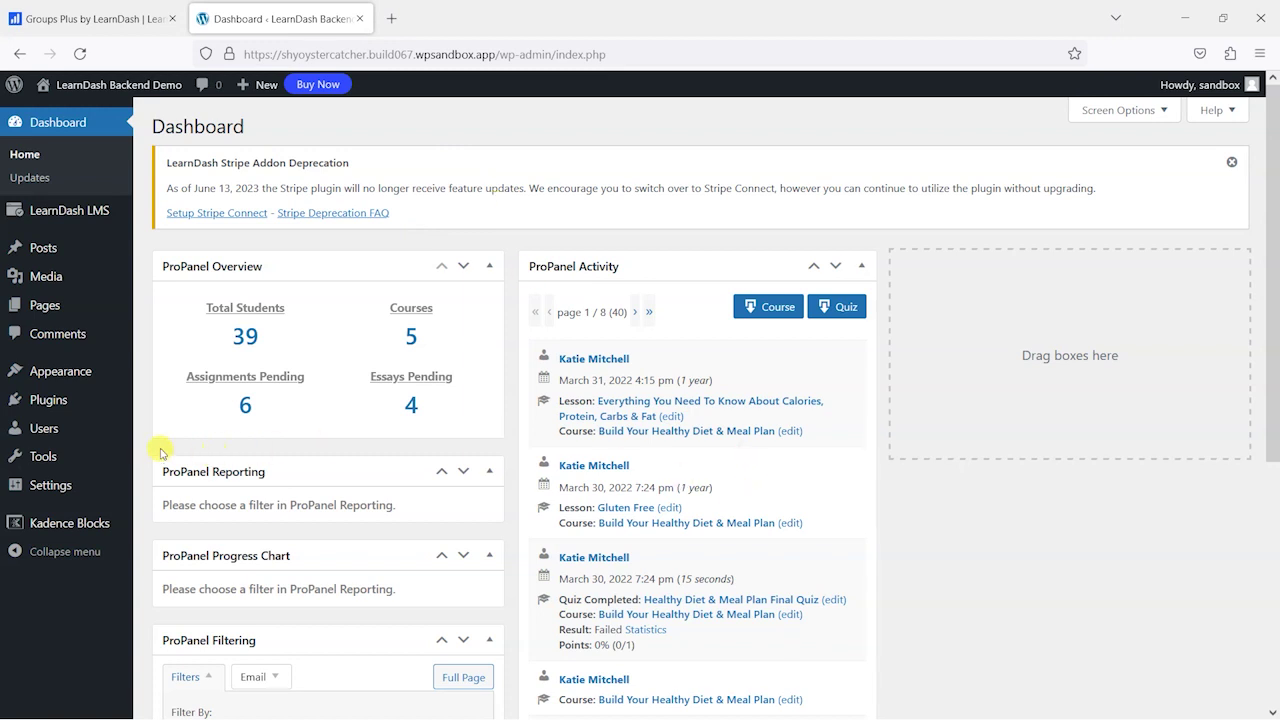
mouse_move(58, 405)
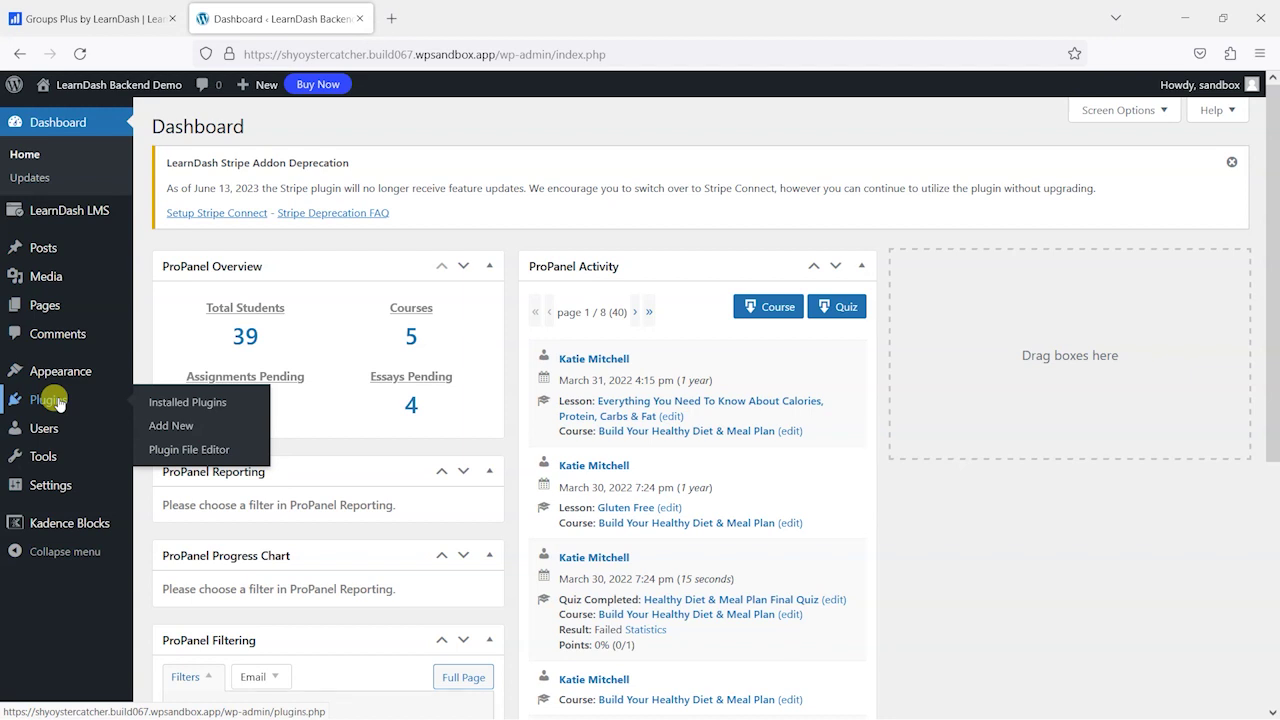
left_click(51, 401)
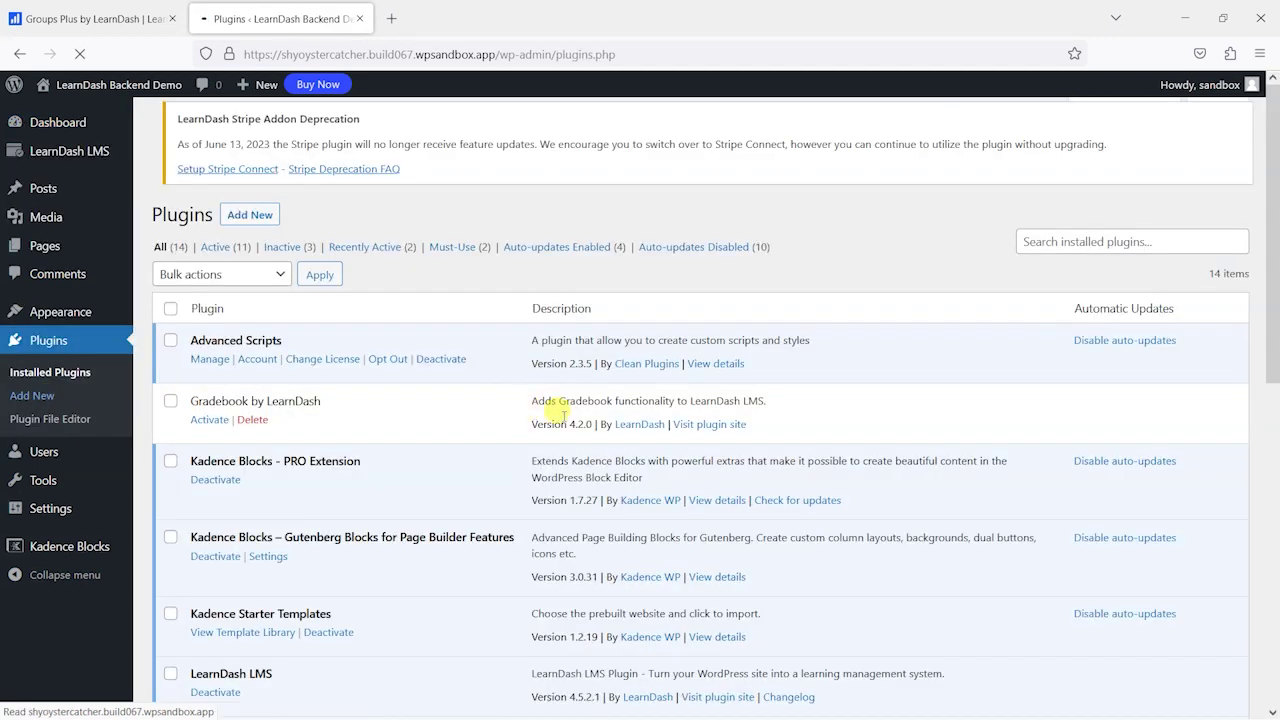
scroll(414, 440, "down", 7)
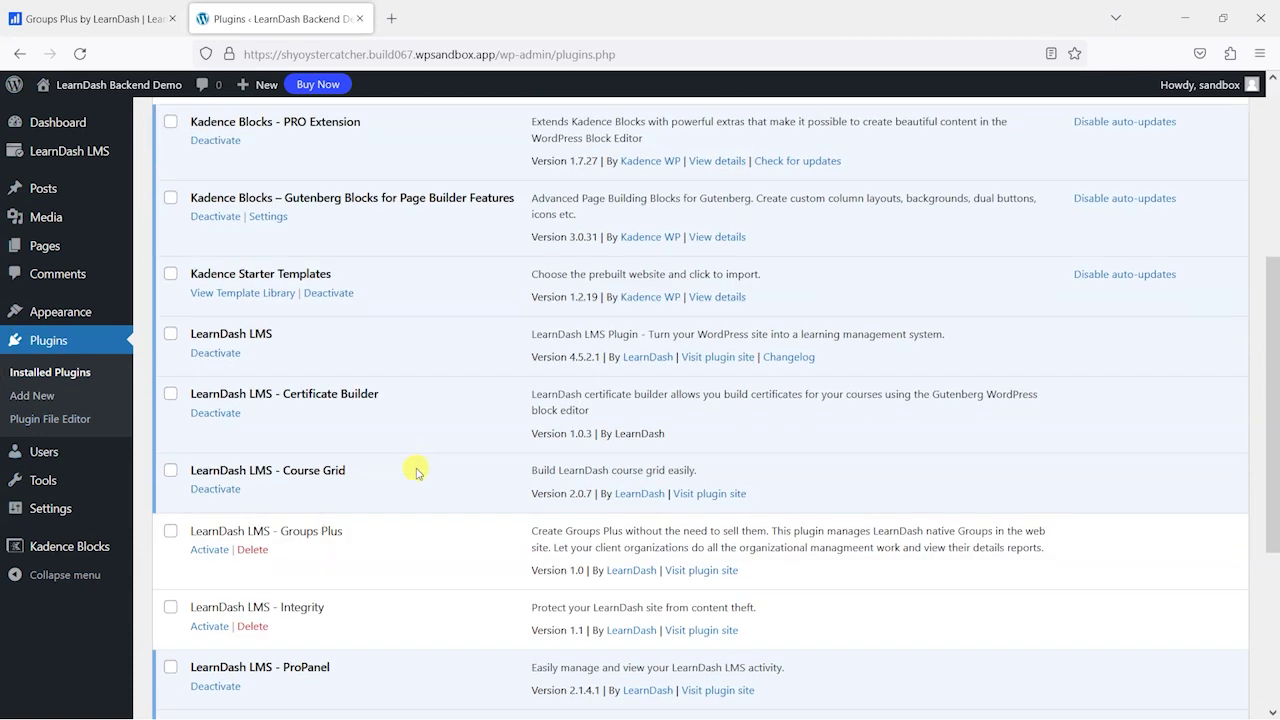
scroll(320, 280, "up", 2)
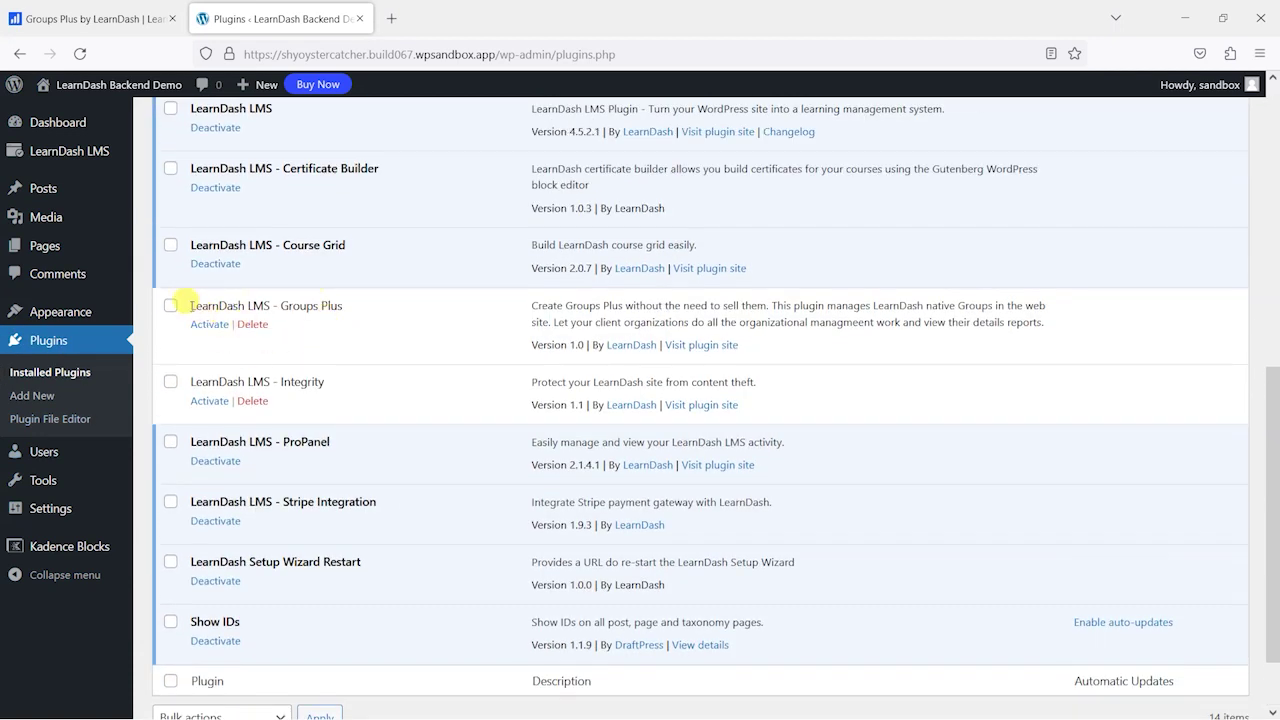
left_click_drag(188, 305, 430, 303)
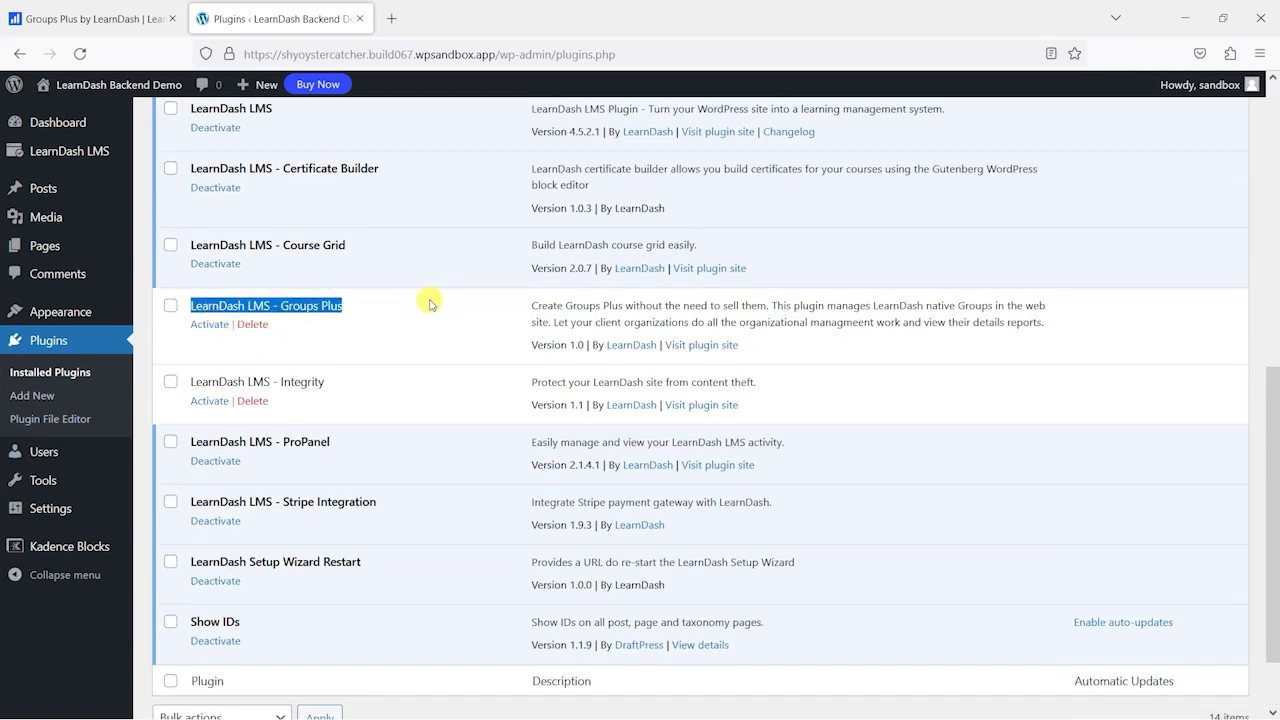
left_click(211, 324)
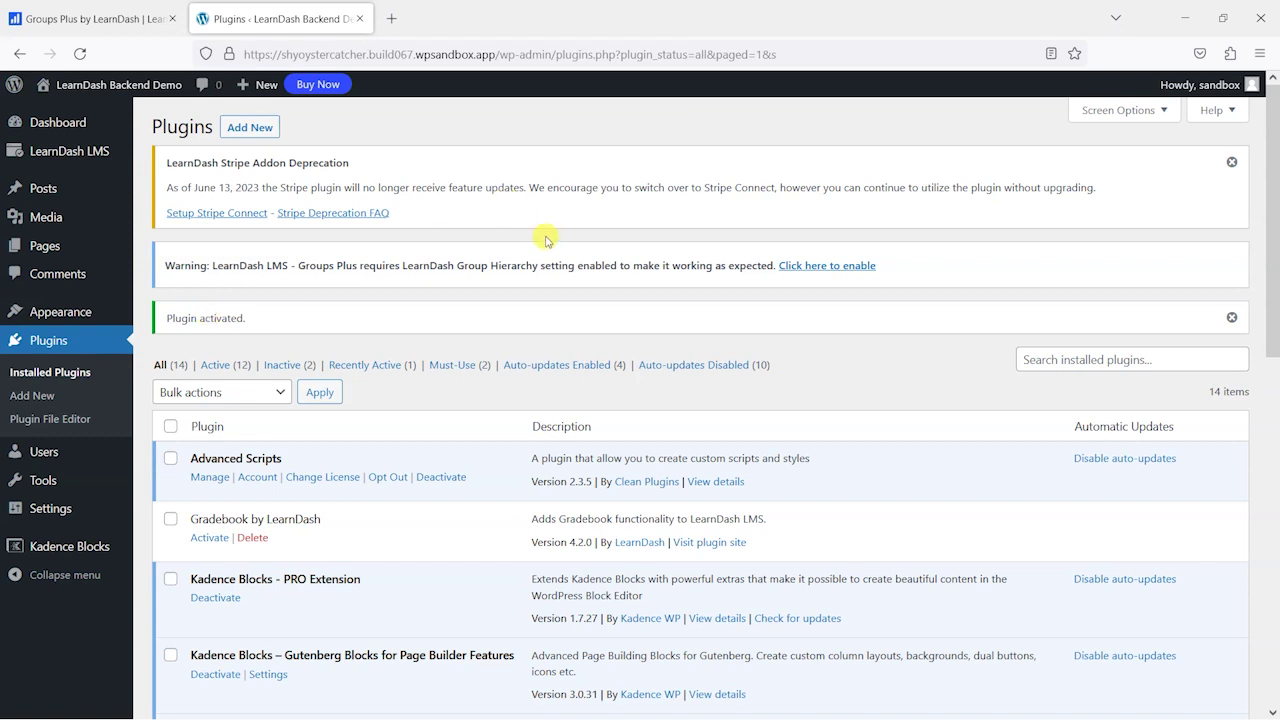
left_click(818, 270)
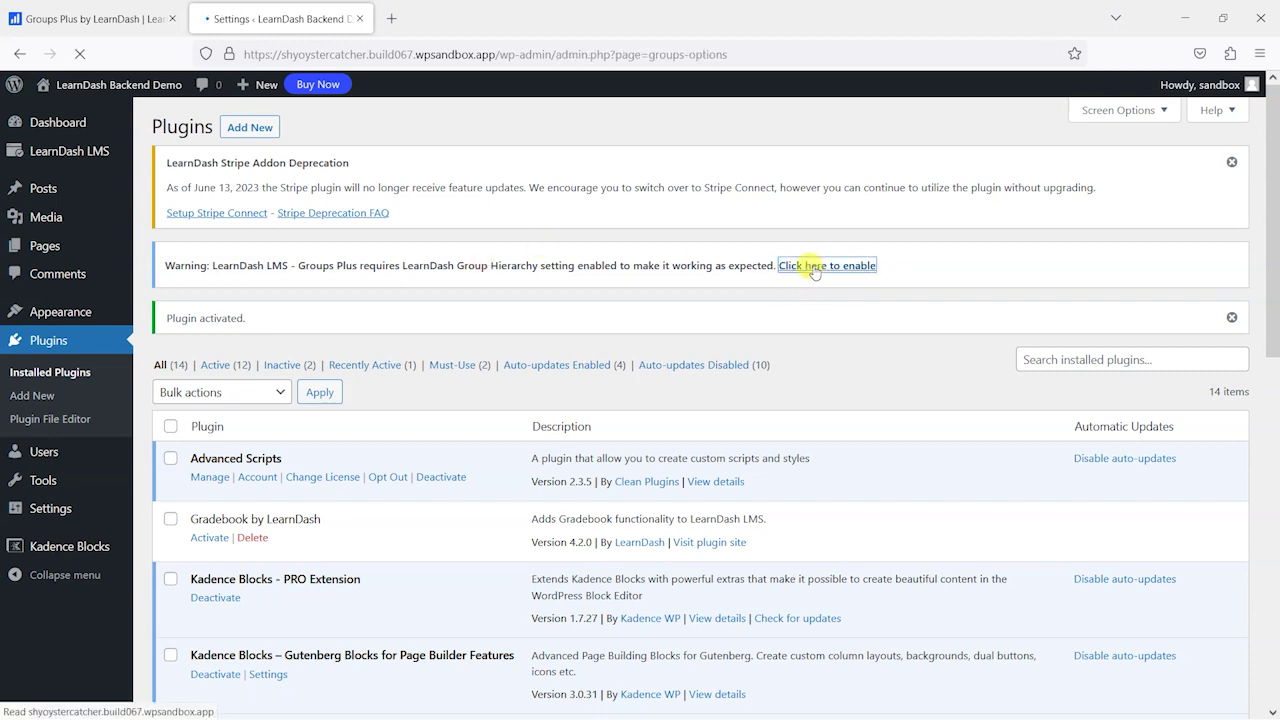
- Toggle Group Hierarchy on under Global Group Management and save the Groups settings
scroll(600, 370, "down", 5)
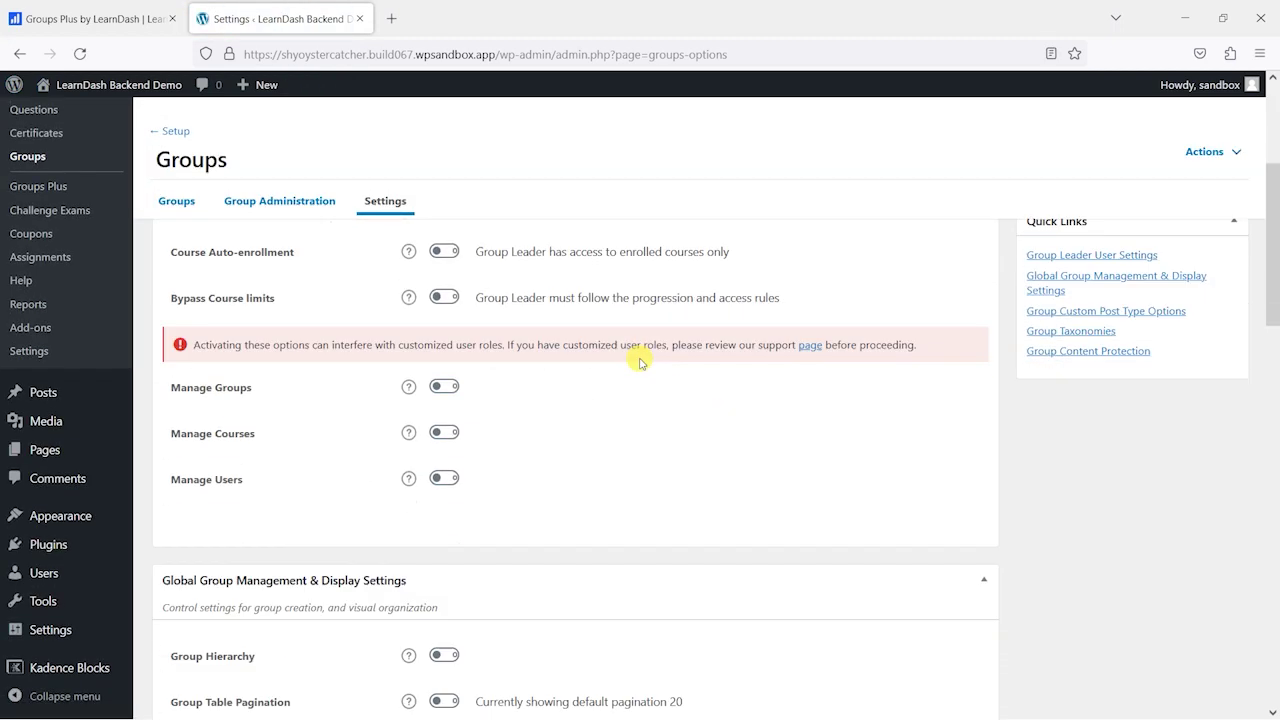
scroll(704, 444, "down", 3)
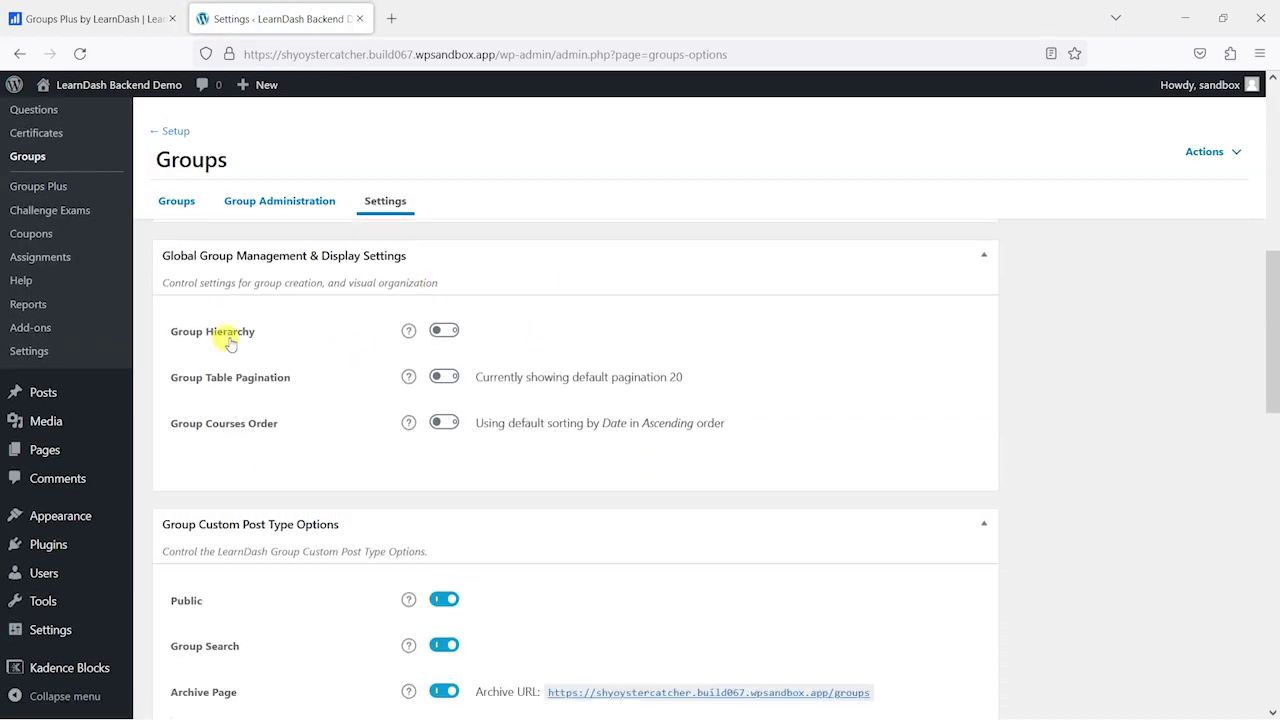
left_click(443, 331)
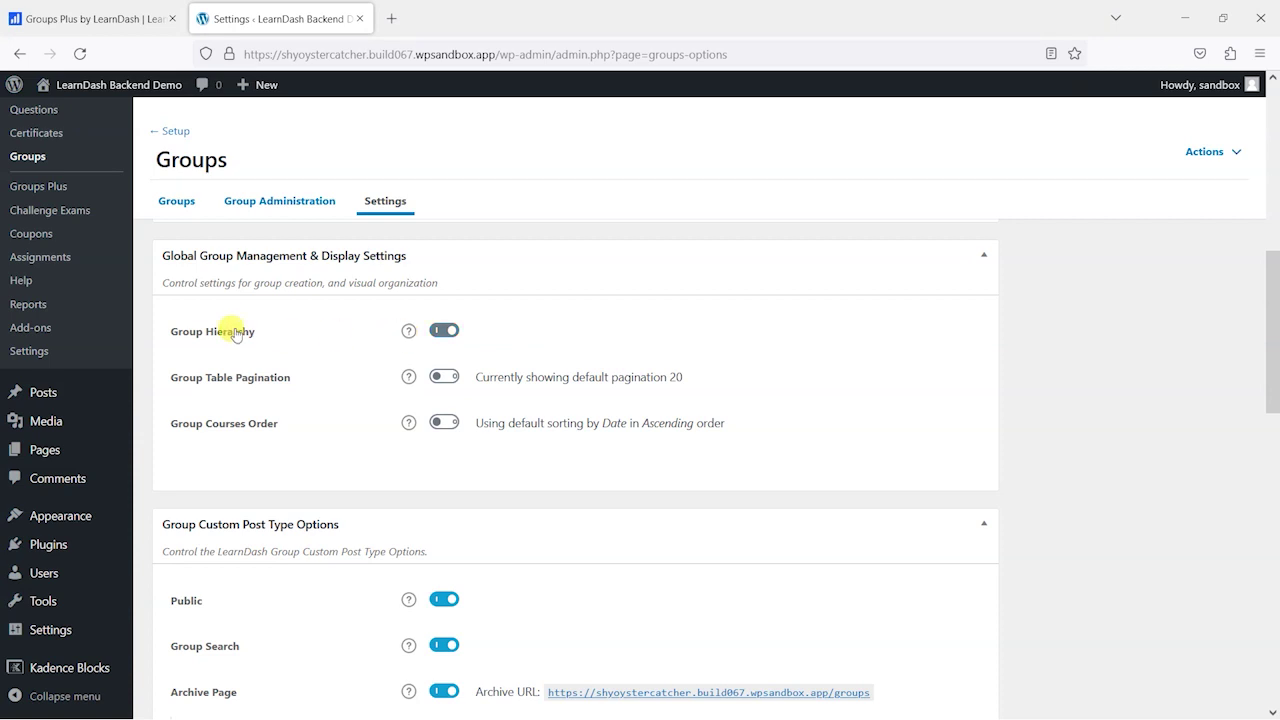
scroll(1171, 331, "up", 4)
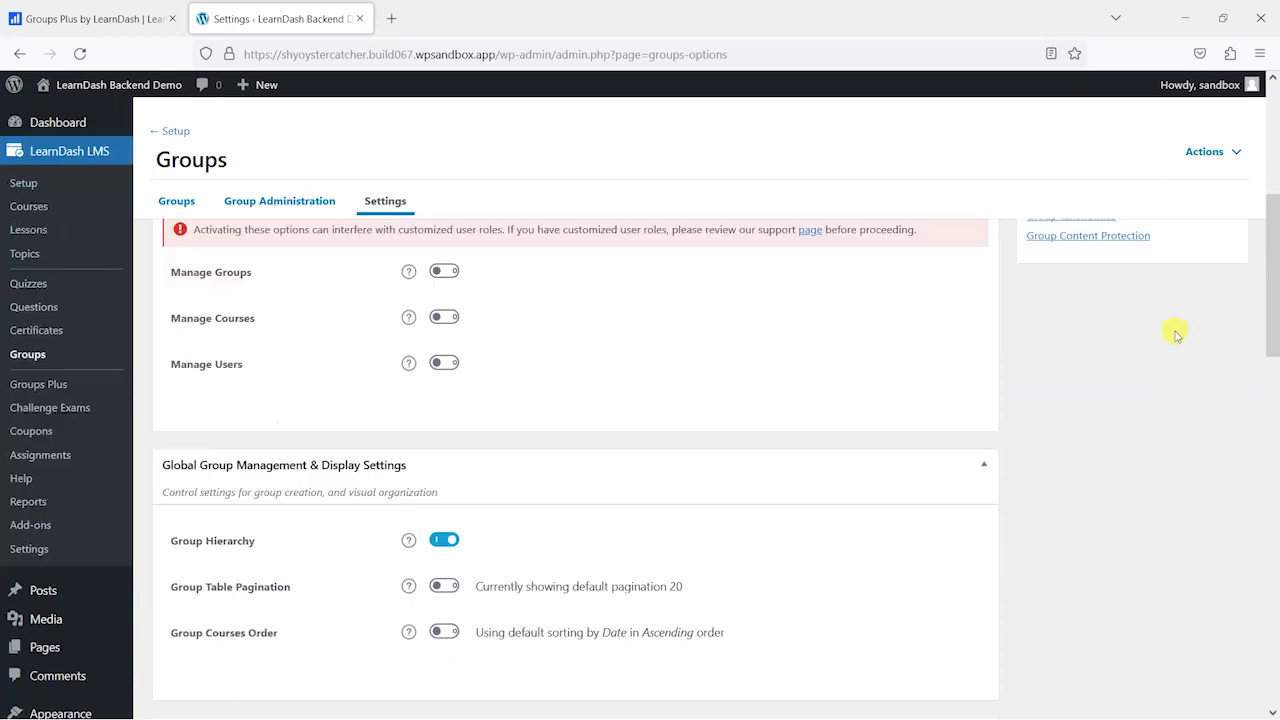
scroll(1187, 291, "up", 3)
left_click(1220, 458)
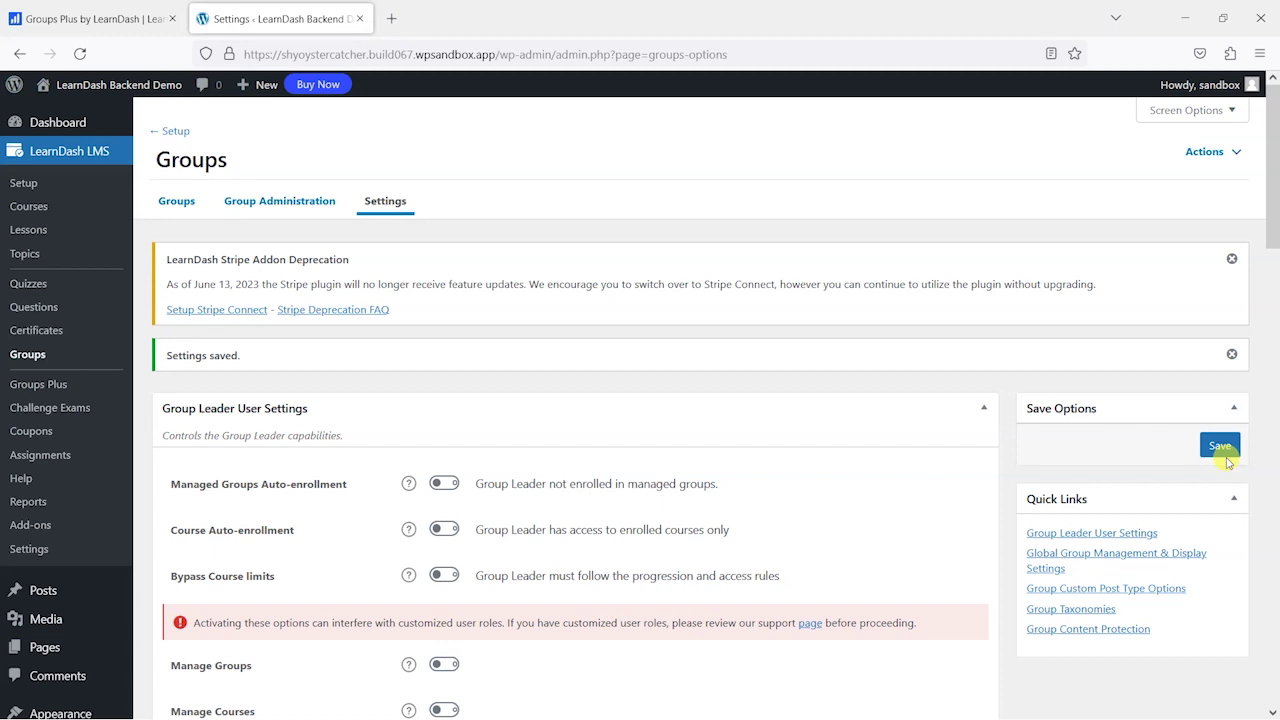
scroll(1046, 575, "down", 5)
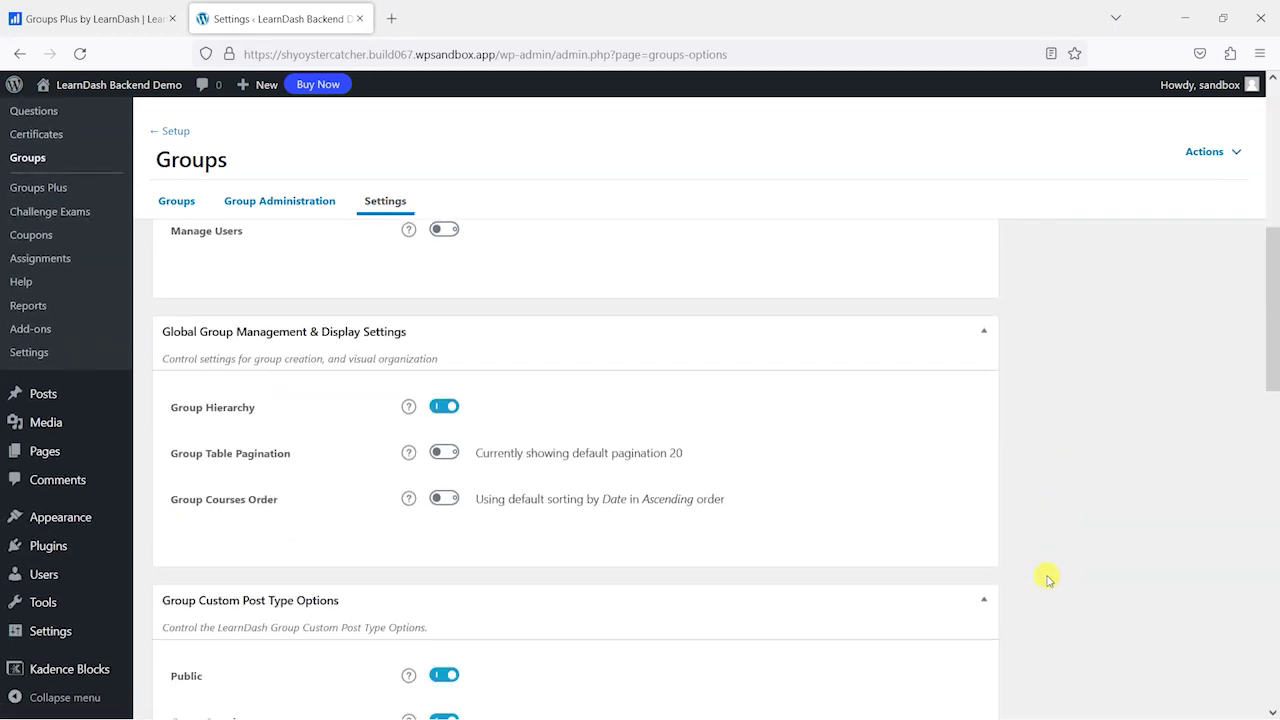
scroll(1046, 577, "up", 5)
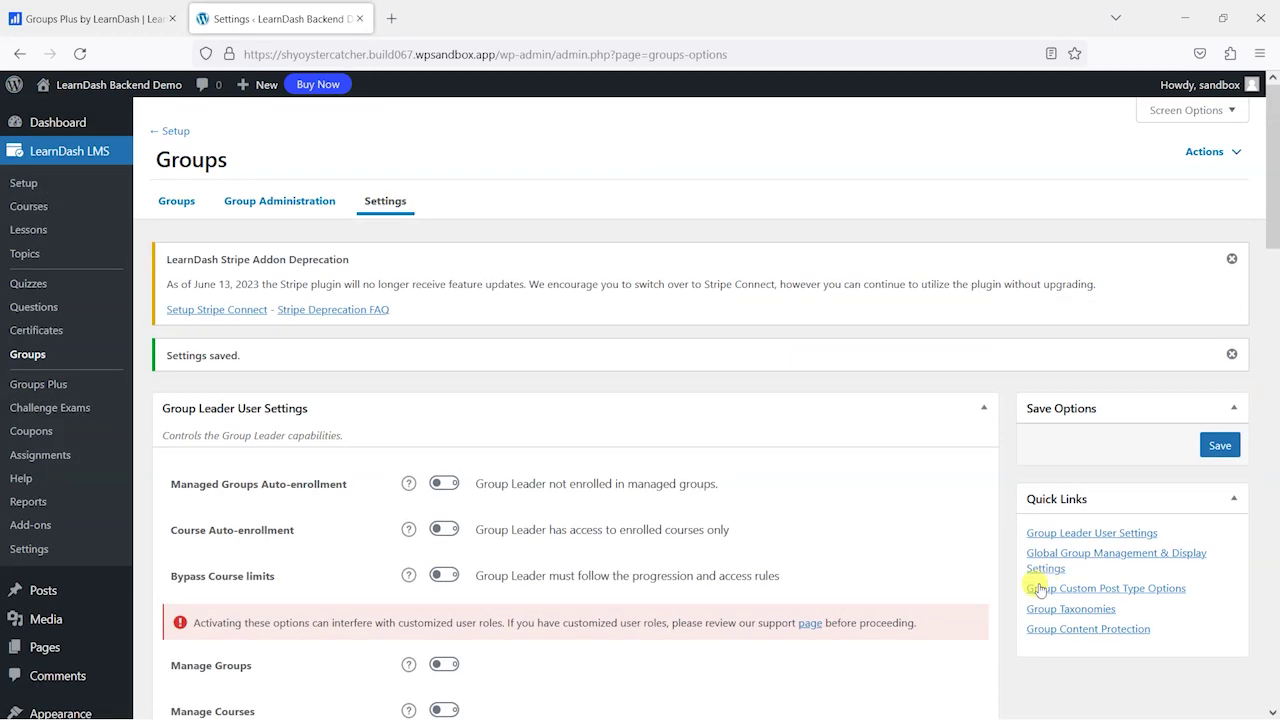
- Open LearnDash Groups and highlight The Kale Blazers' Lead Organizers and Team Leaders columns
left_click(30, 354)
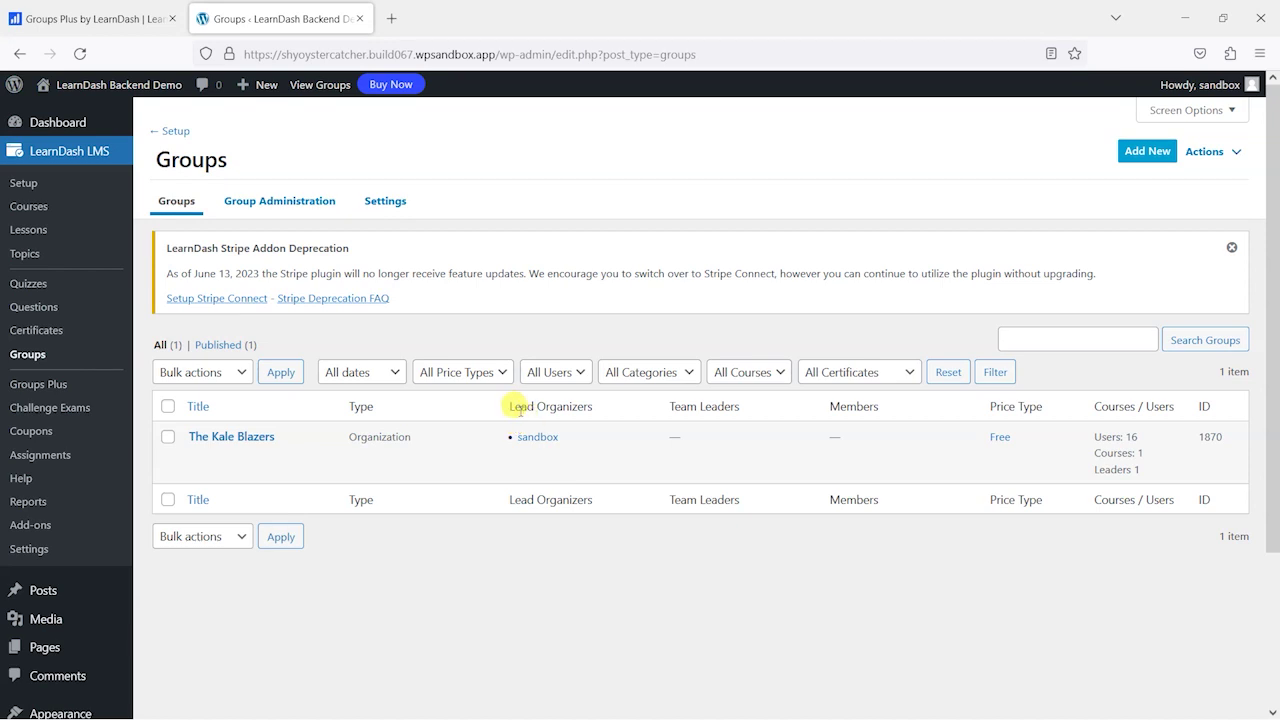
left_click_drag(503, 405, 604, 408)
left_click(588, 400)
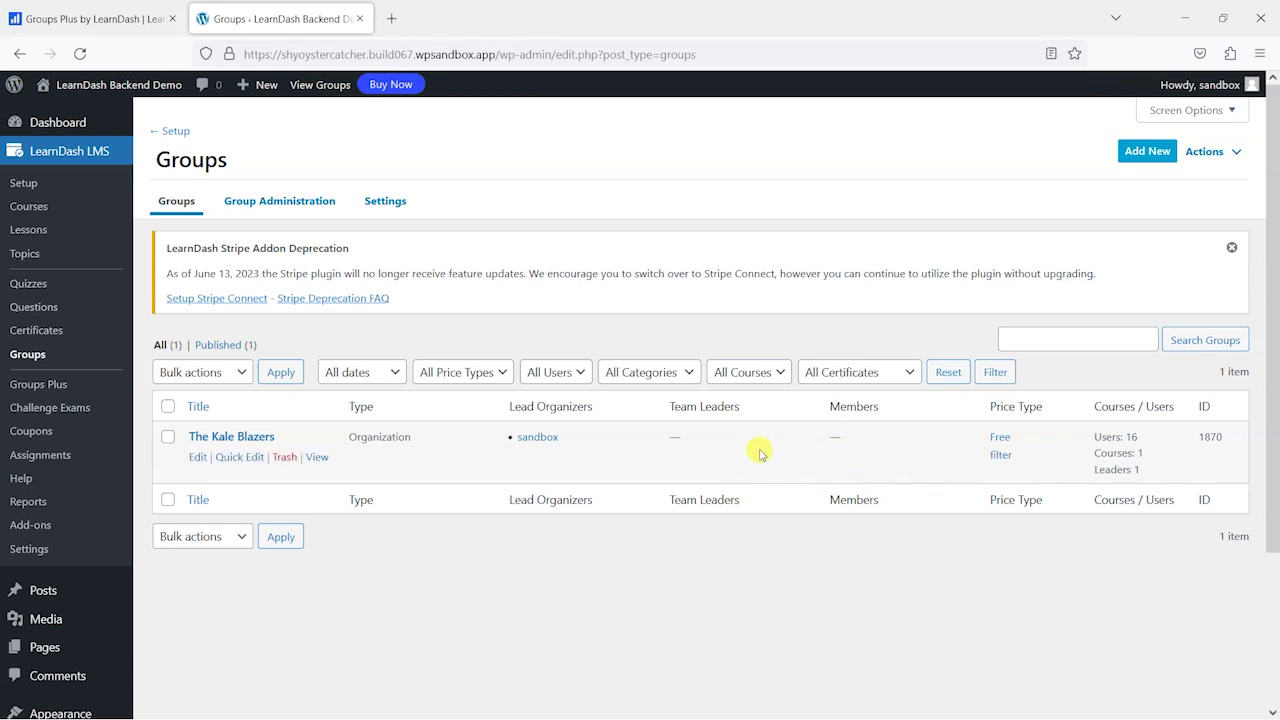
double_click(672, 406)
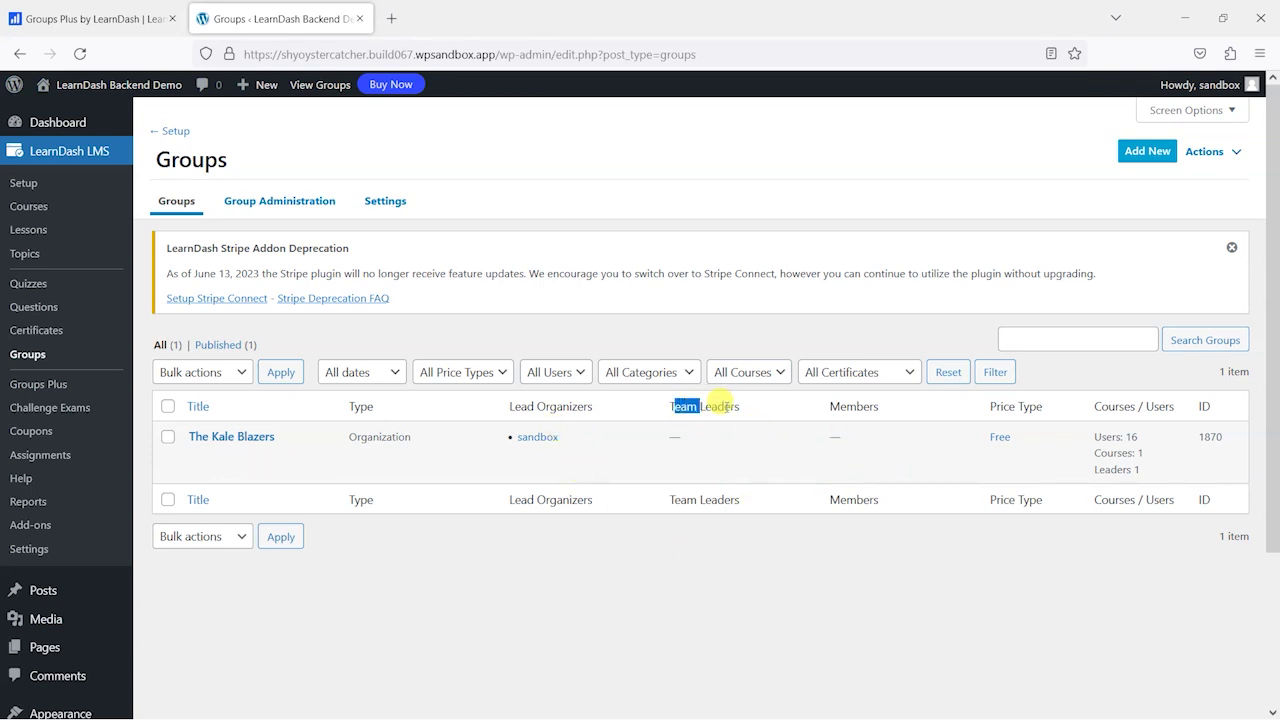
left_click(725, 434)
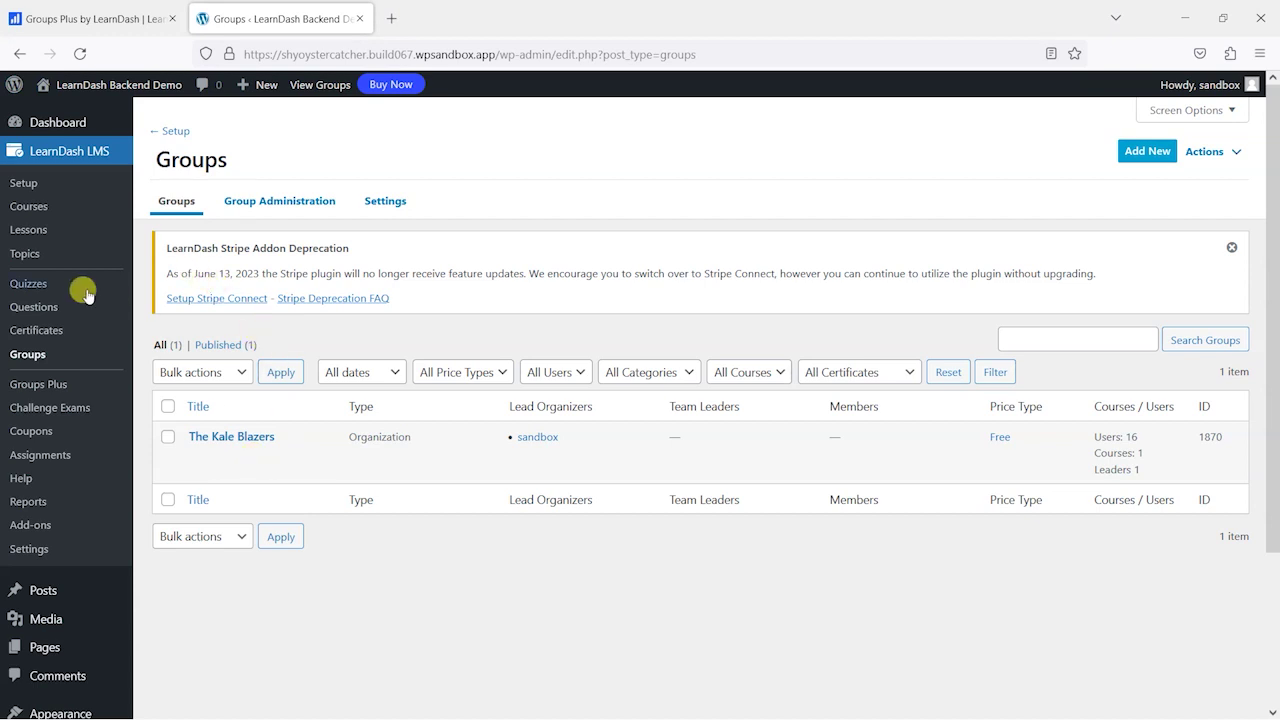
left_click(45, 390)
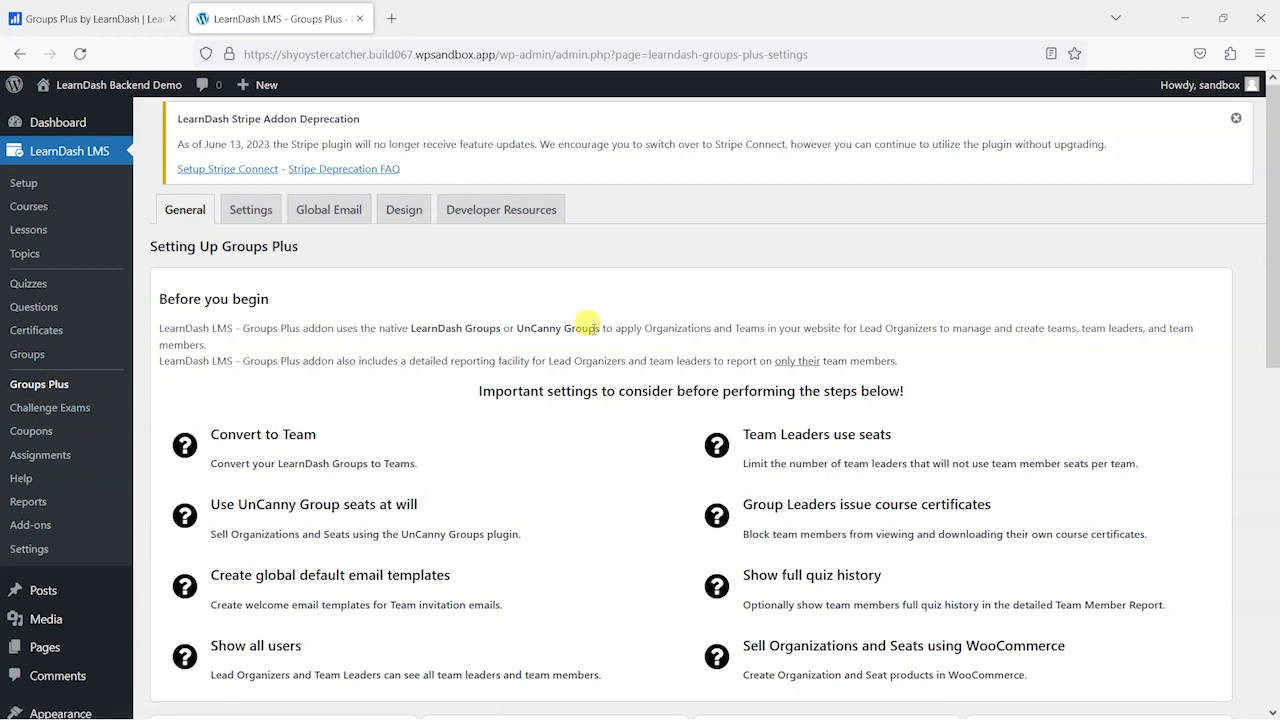
- Scroll through the Groups Plus General tab's setup notes, then open the front-end Groups Plus page
scroll(810, 430, "down", 3)
scroll(840, 425, "up", 1)
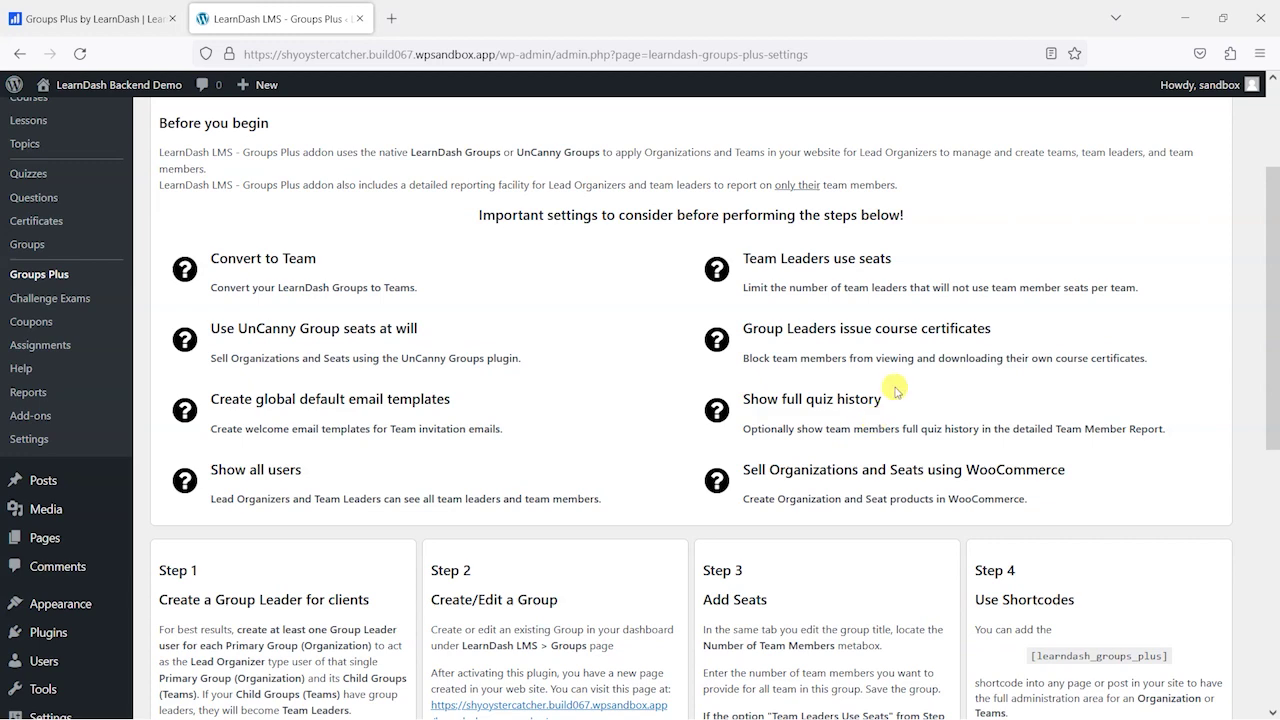
scroll(880, 410, "down", 6)
scroll(717, 470, "up", 2)
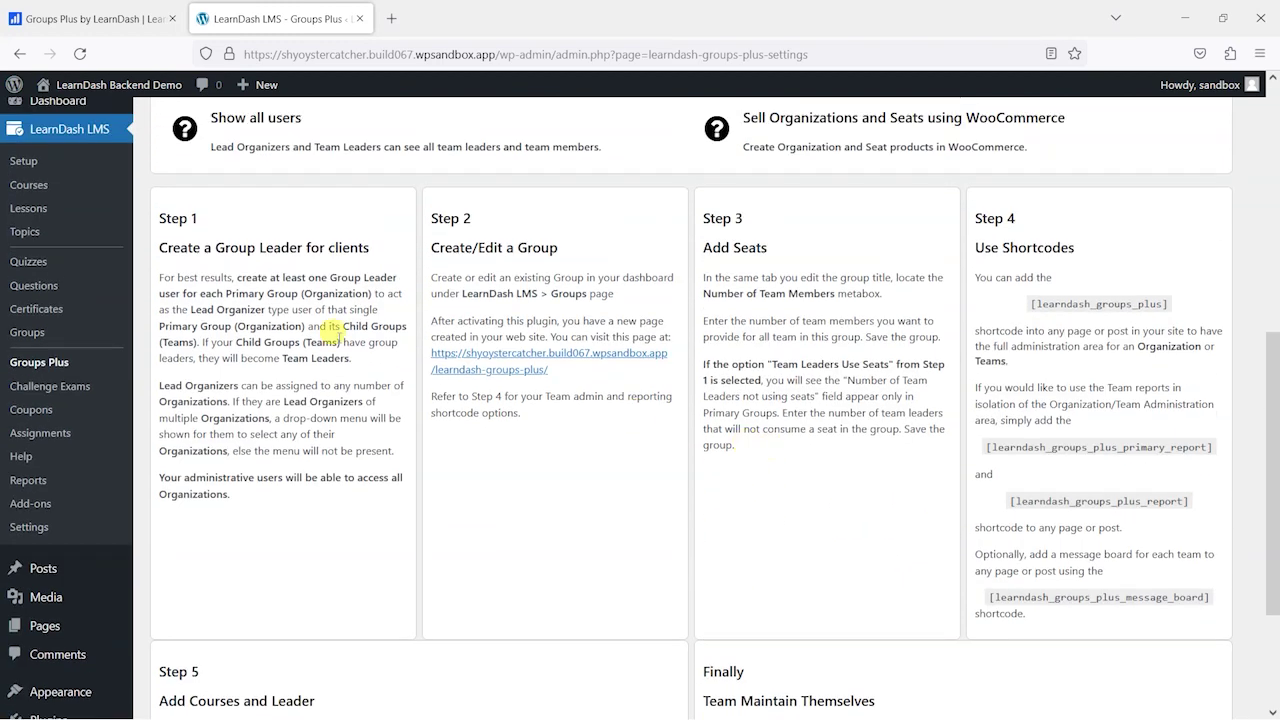
scroll(1057, 423, "down", 2)
scroll(528, 443, "up", 3)
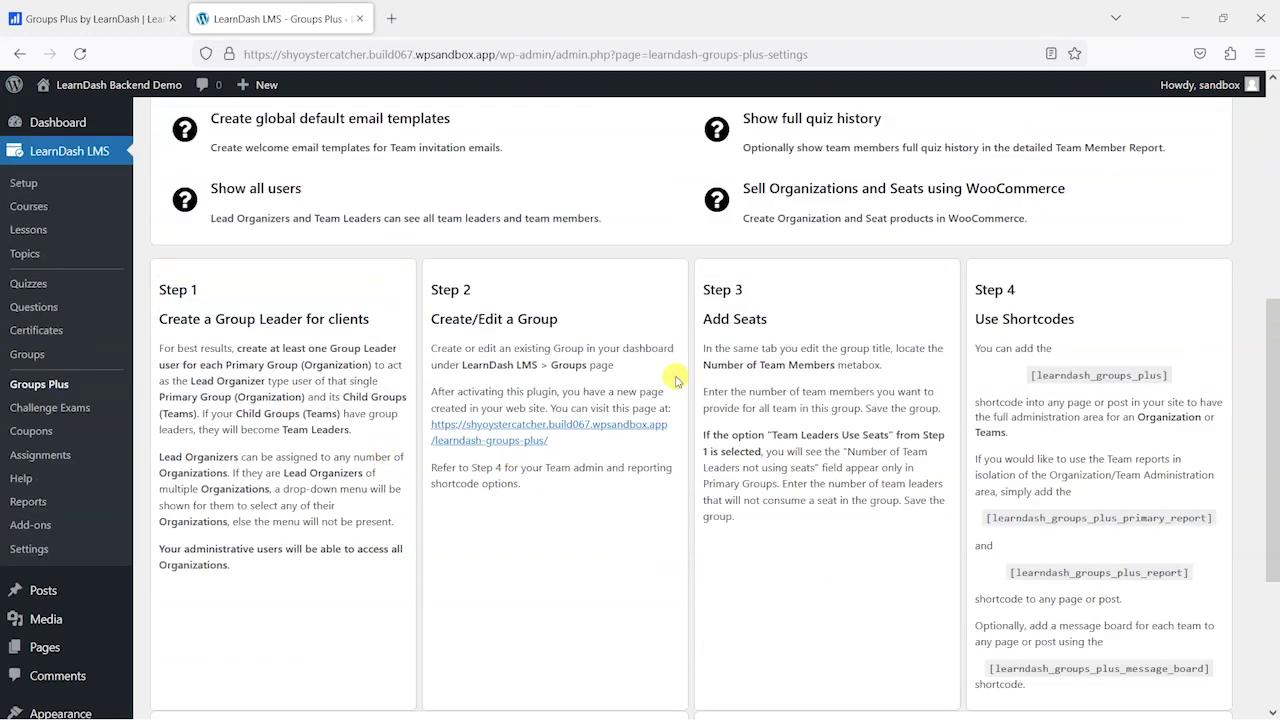
scroll(869, 460, "up", 5)
scroll(891, 481, "down", 1)
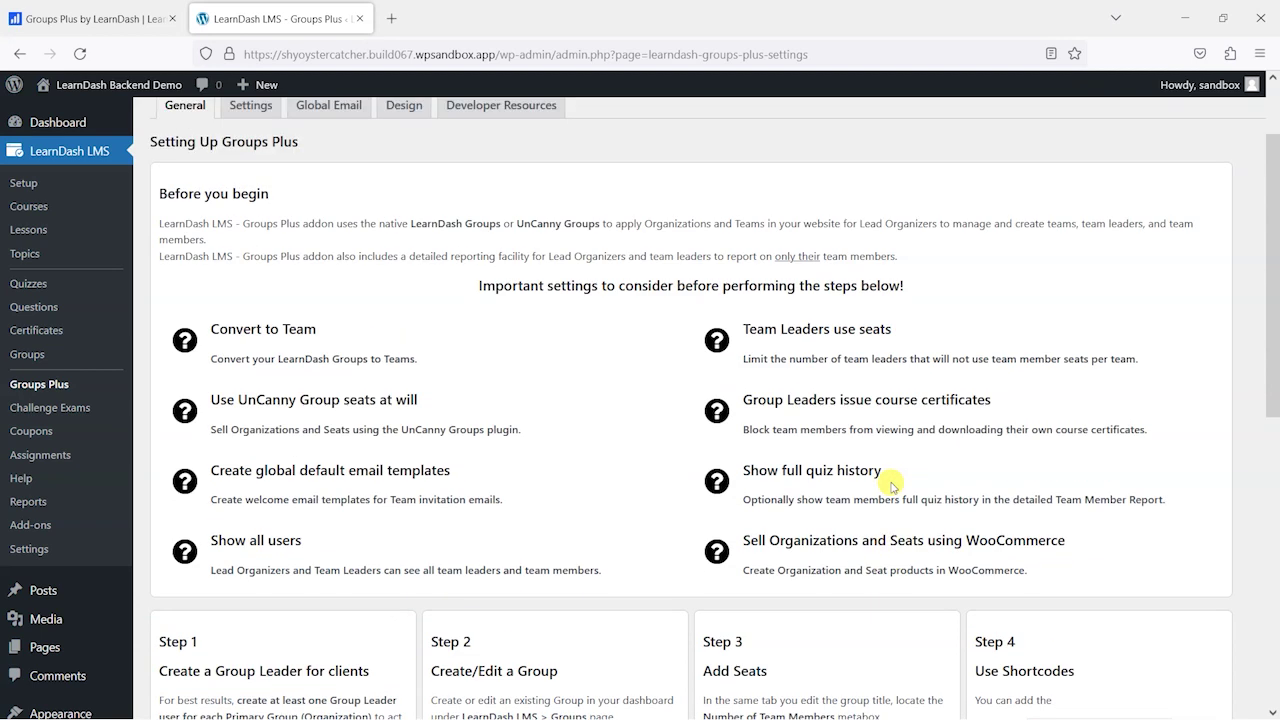
scroll(786, 541, "up", 1)
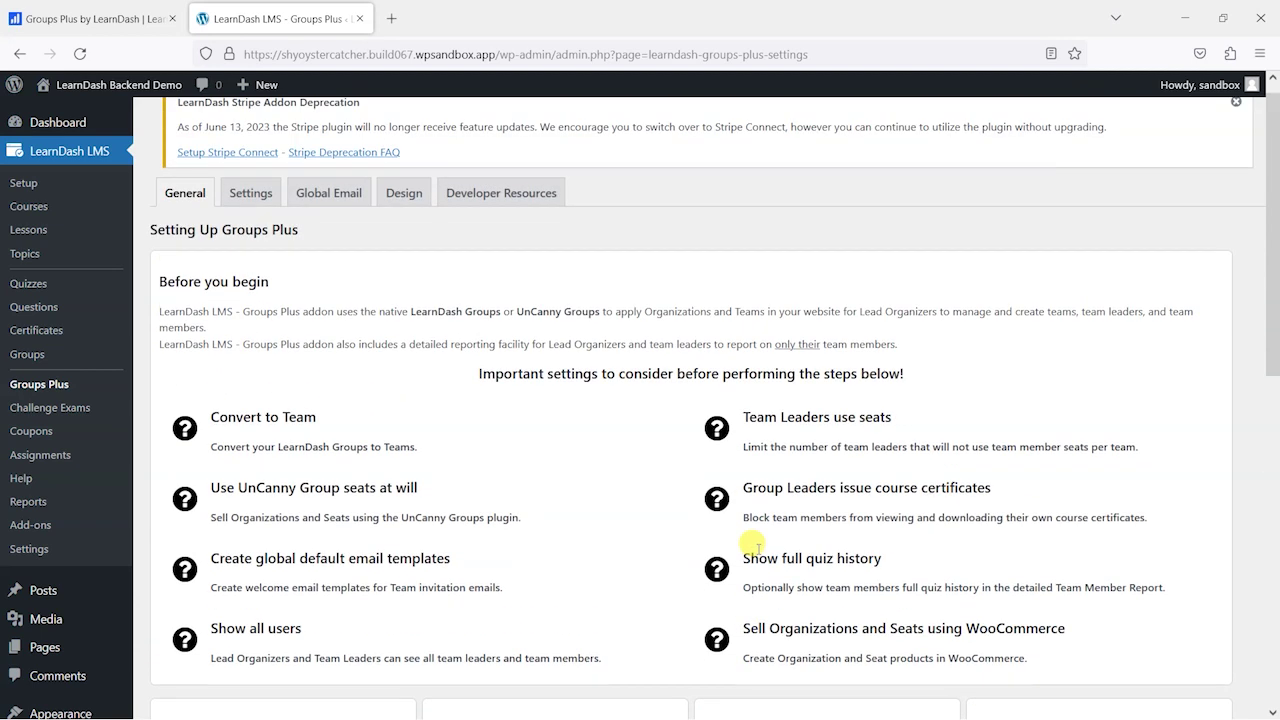
scroll(746, 535, "down", 4)
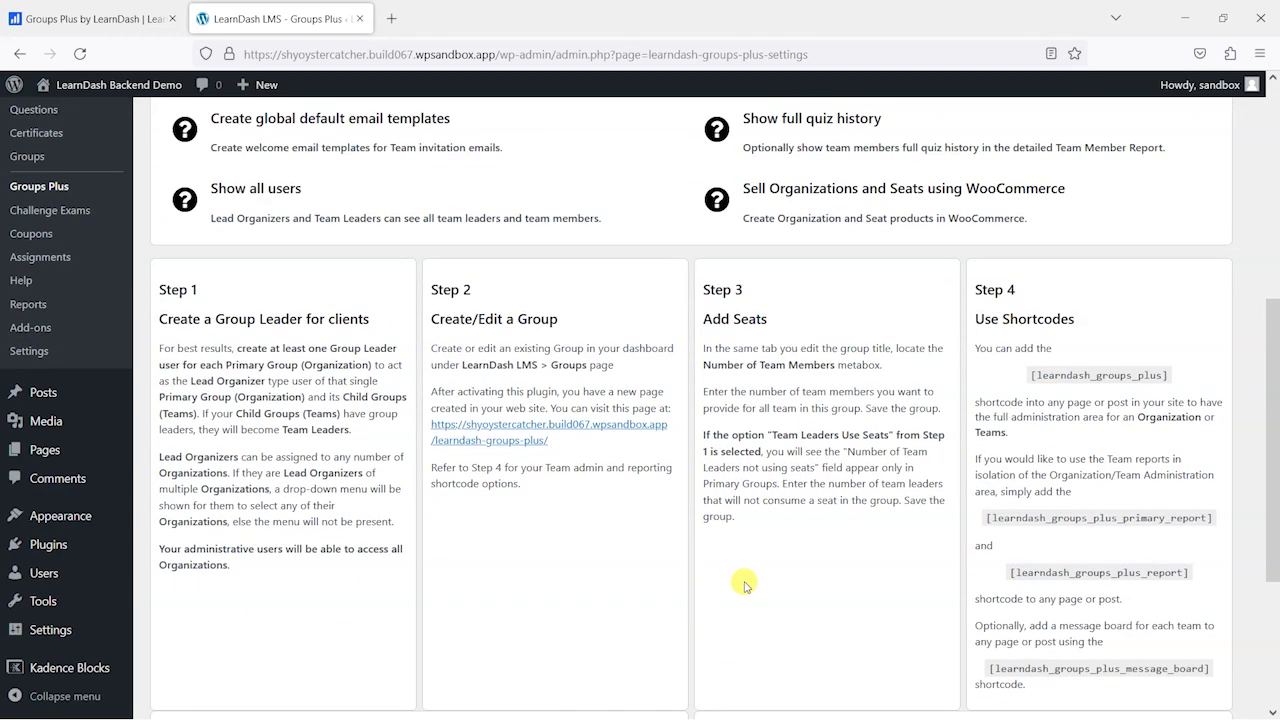
left_click(502, 425)
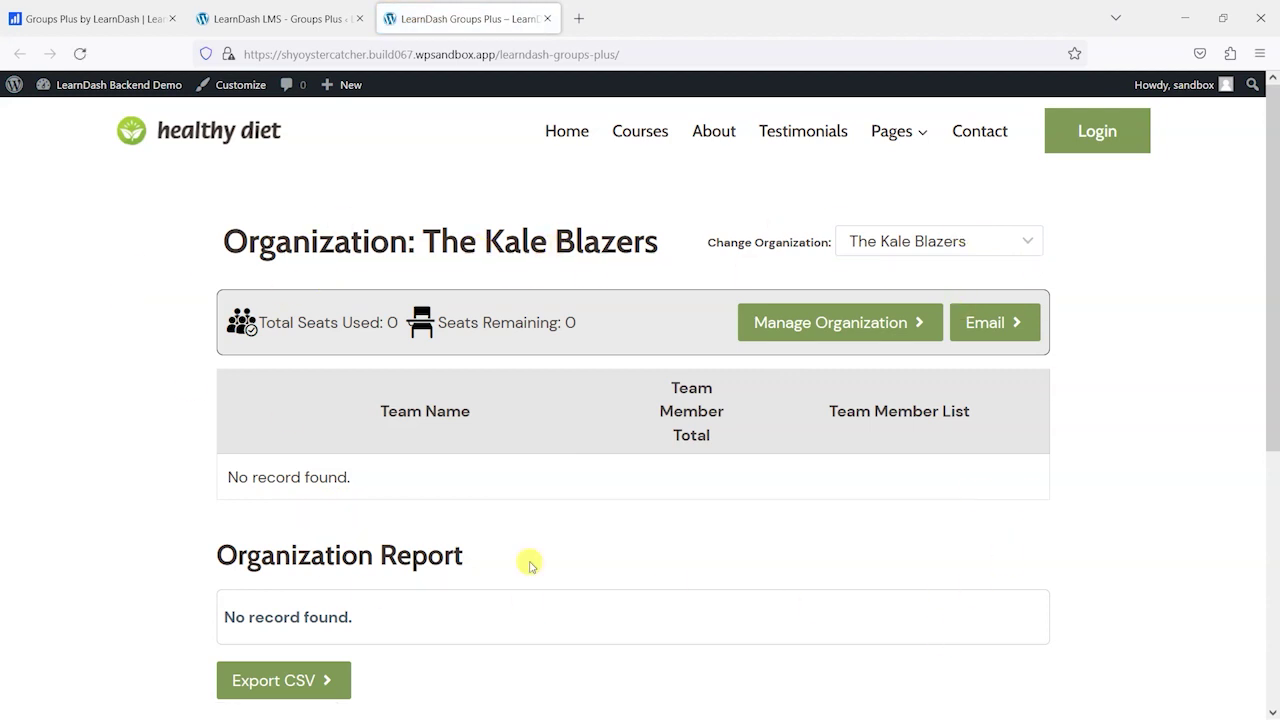
- Close the extra admin tab and return to the site tab to reach the Dashboard
scroll(443, 346, "down", 3)
scroll(488, 338, "up", 2)
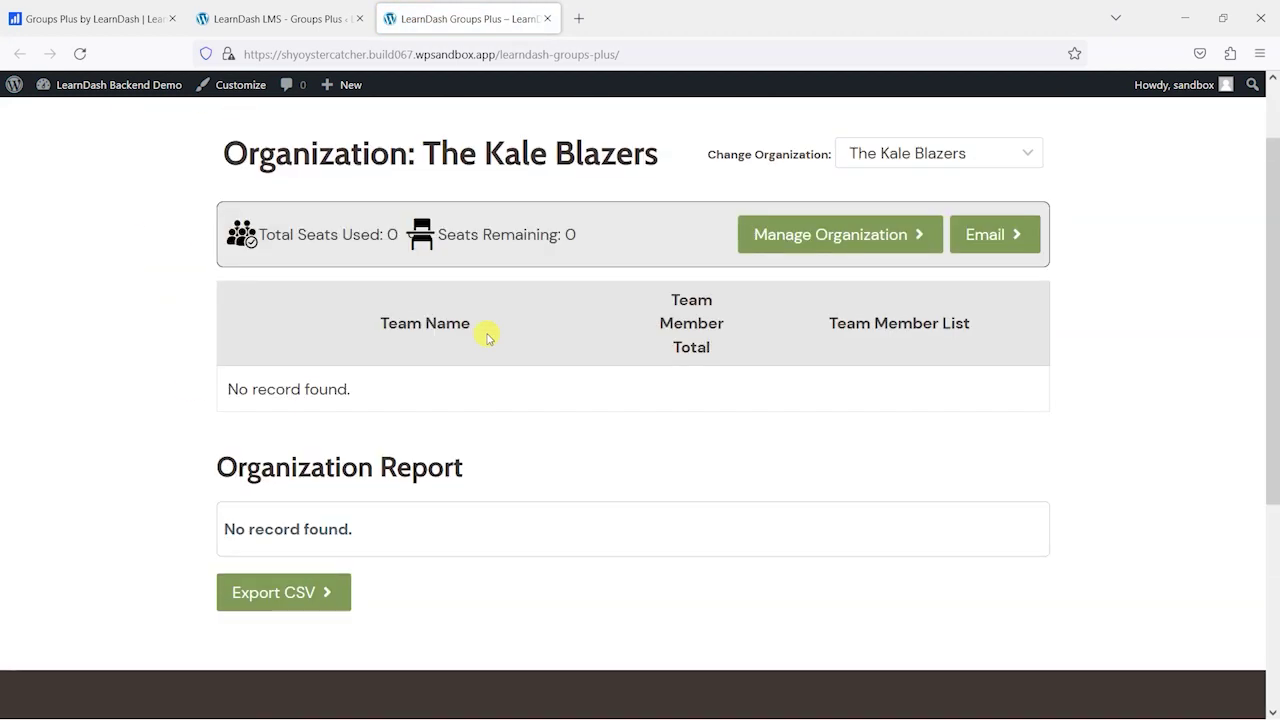
scroll(586, 283, "up", 2)
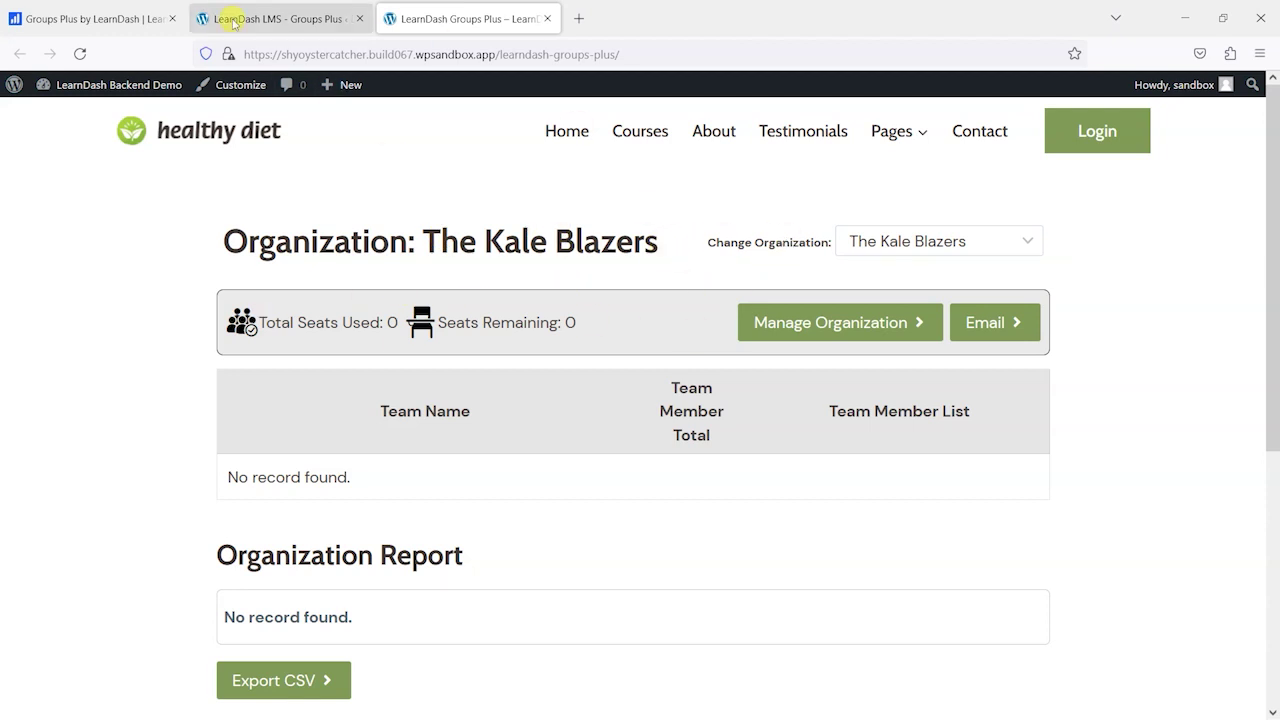
left_click(290, 20)
left_click(360, 18)
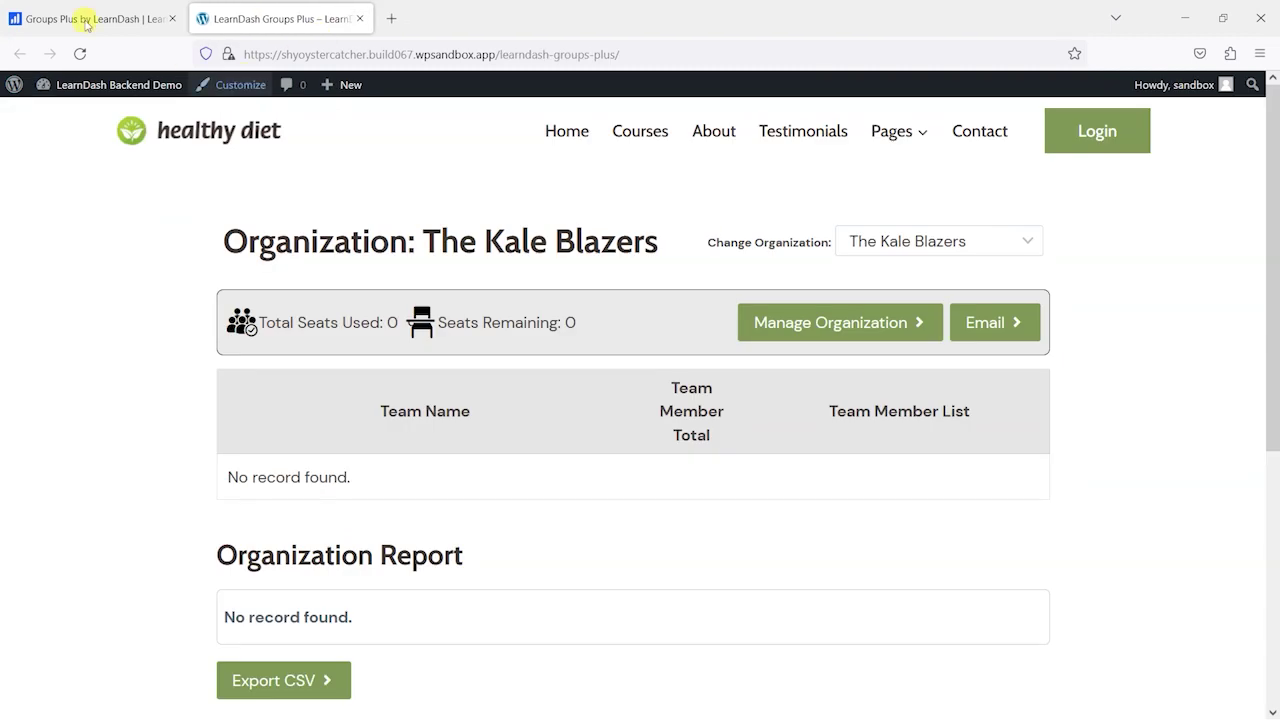
left_click(150, 18)
left_click(270, 8)
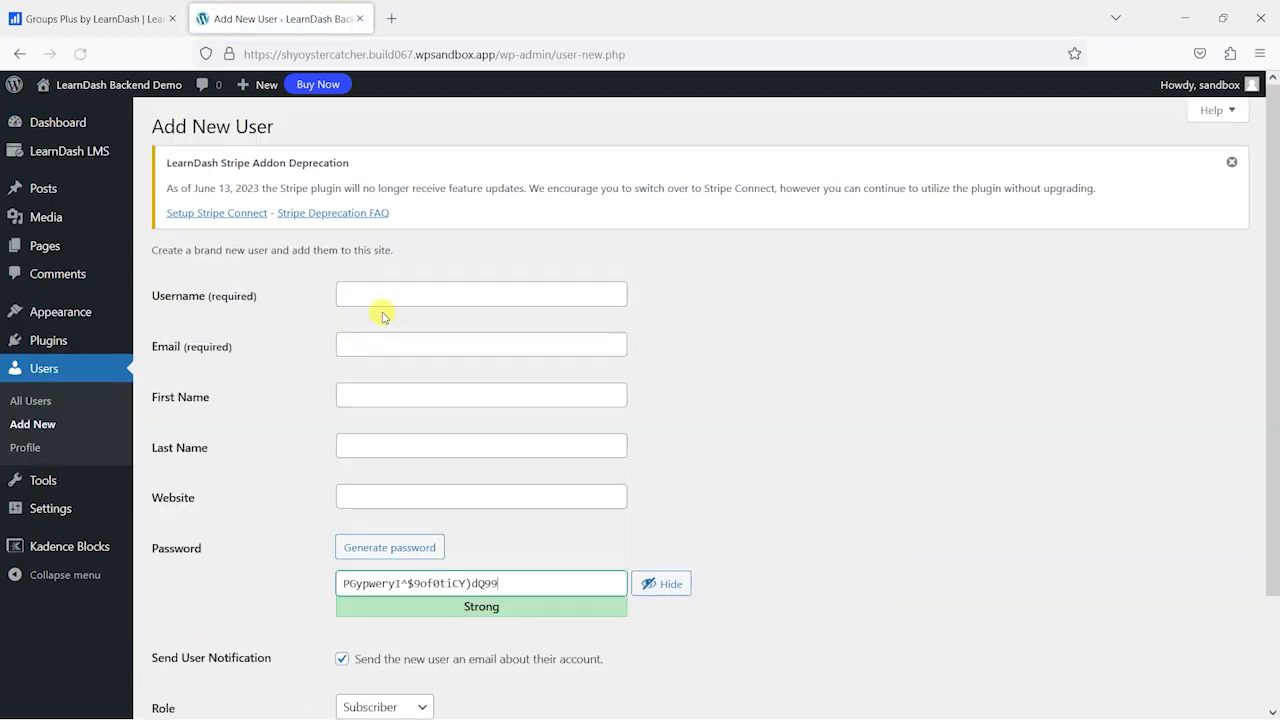
- Enter the new user's username, reuse it as the email, and fill in the first name
left_click(386, 302)
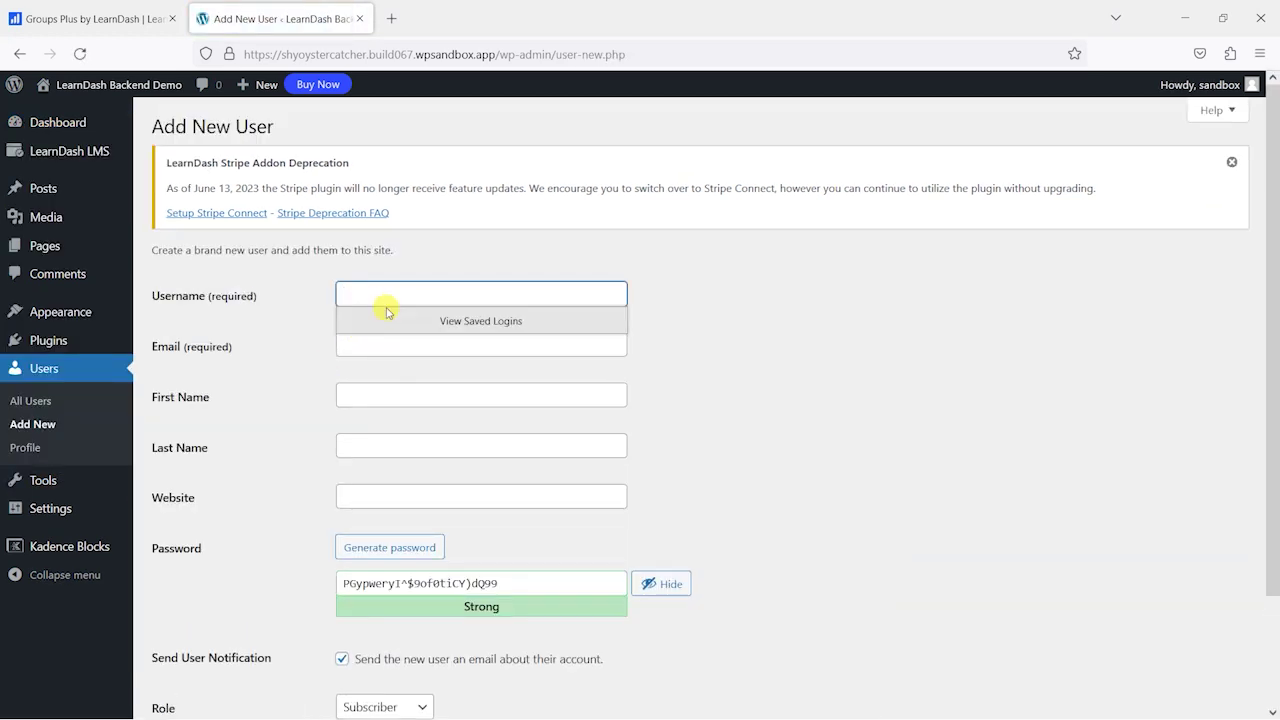
type("J")
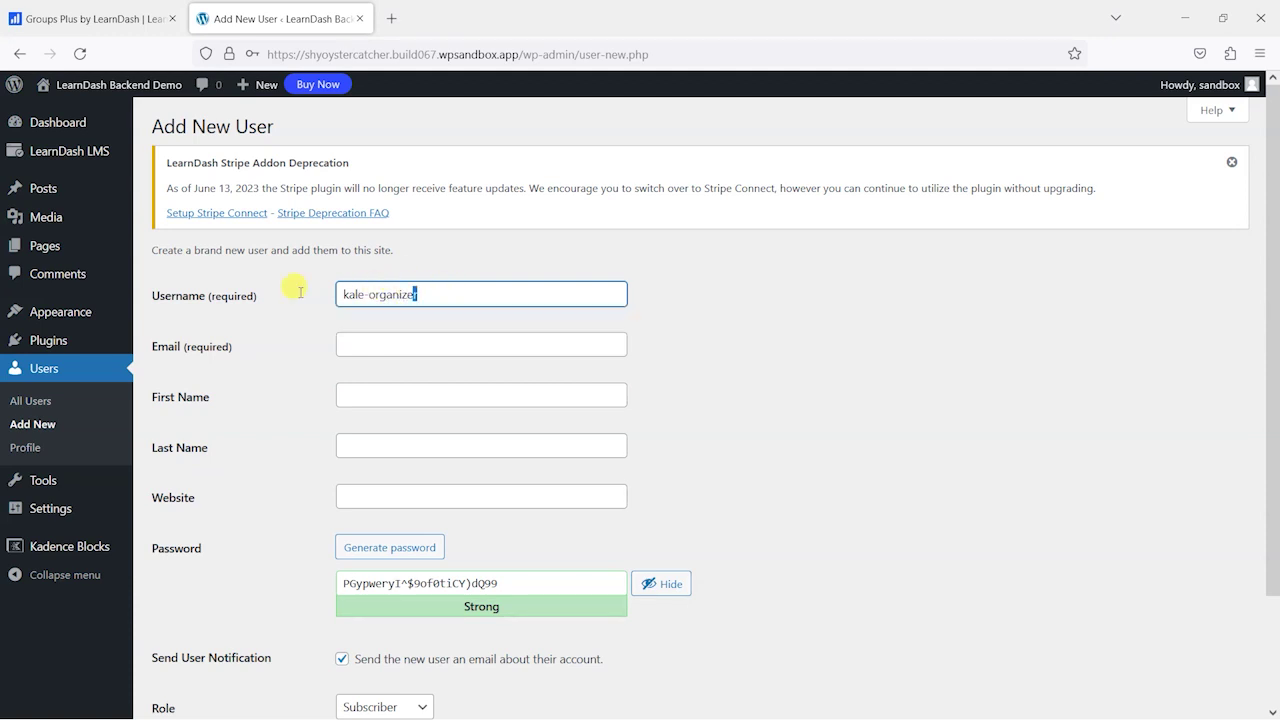
left_click_drag(425, 291, 319, 327)
key("ctrl+c")
left_click(378, 342)
key("ctrl+v")
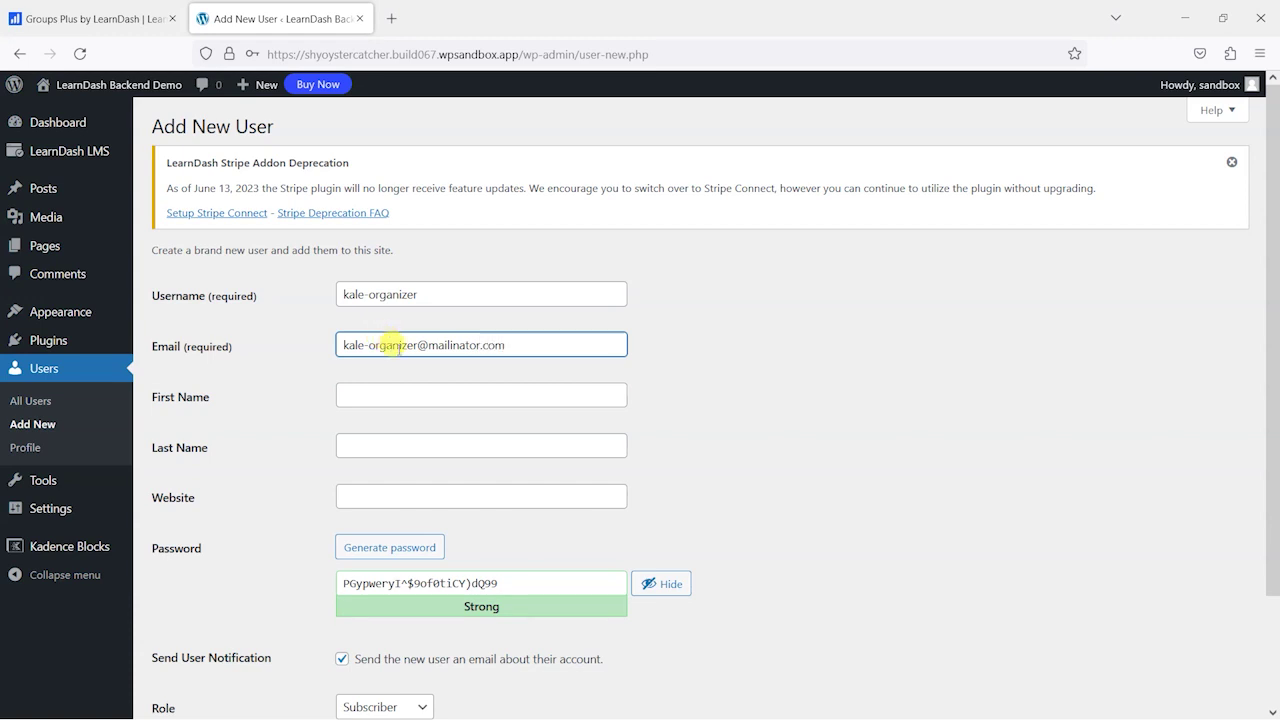
left_click(448, 394)
type("Jo")
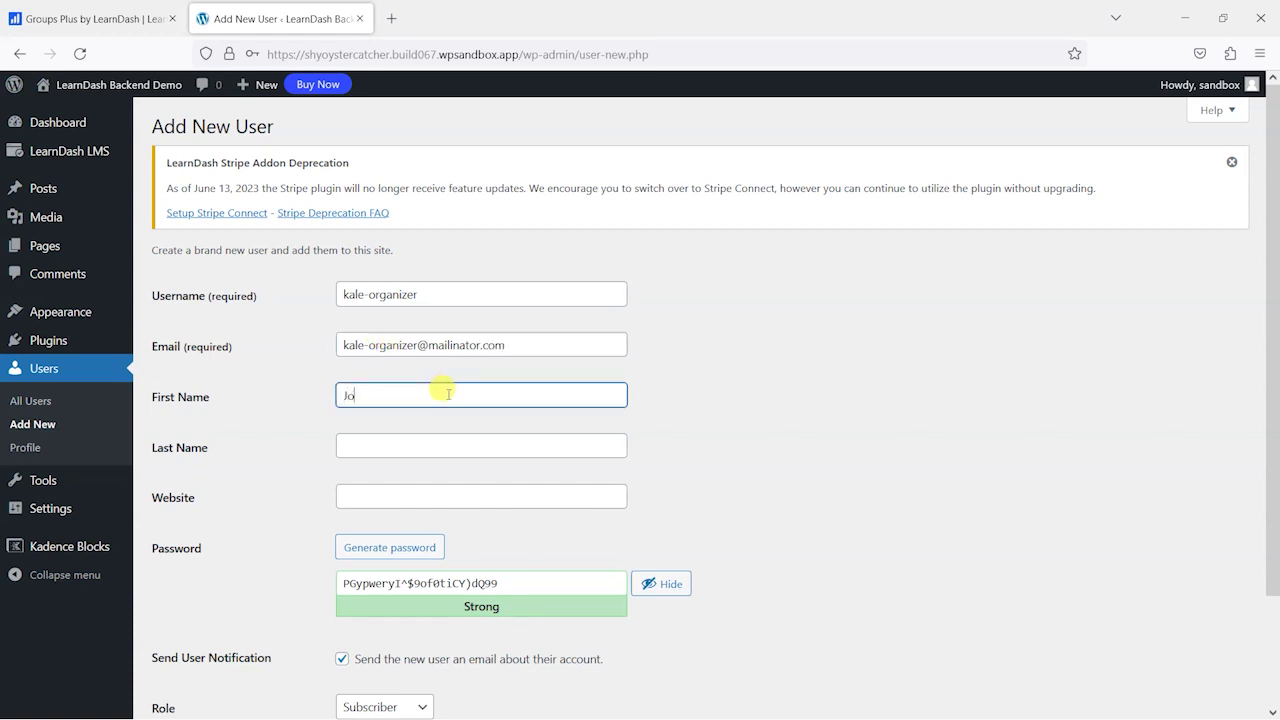
type("hn")
key("Tab")
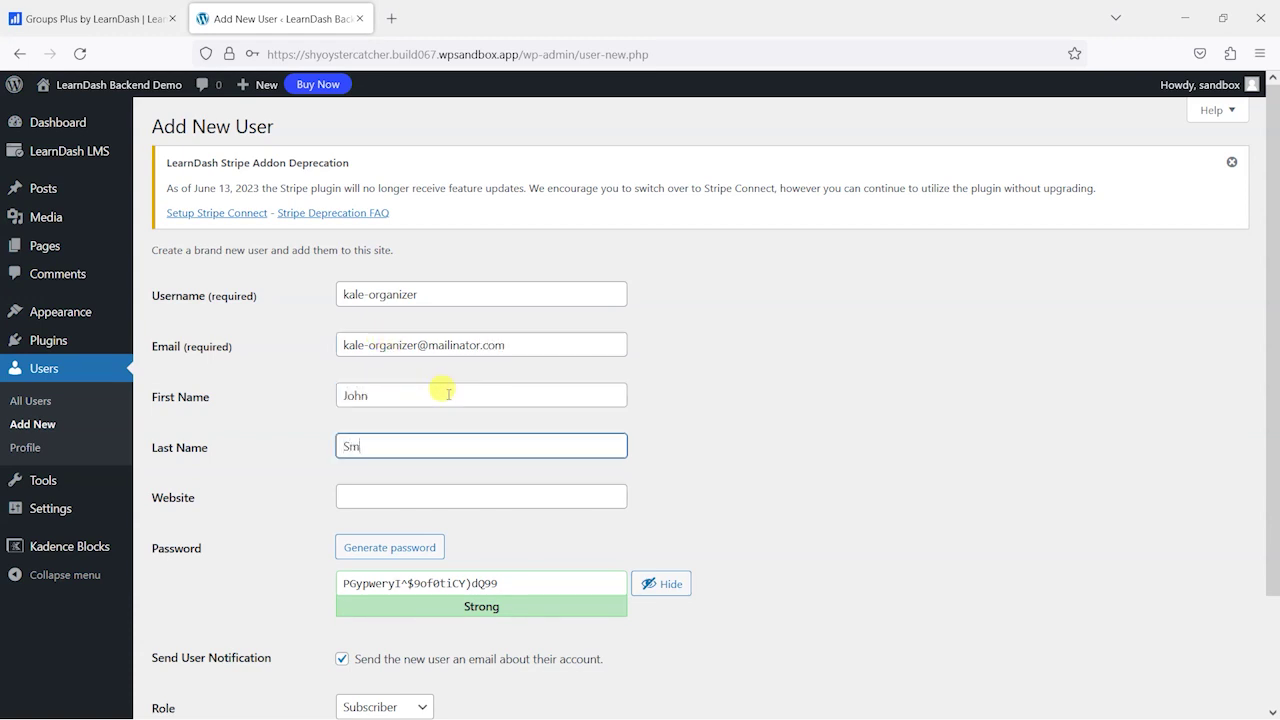
- Replace the generated password with a custom weak one and confirm using a weak password
scroll(449, 395, "down", 2)
left_click_drag(500, 454, 333, 453)
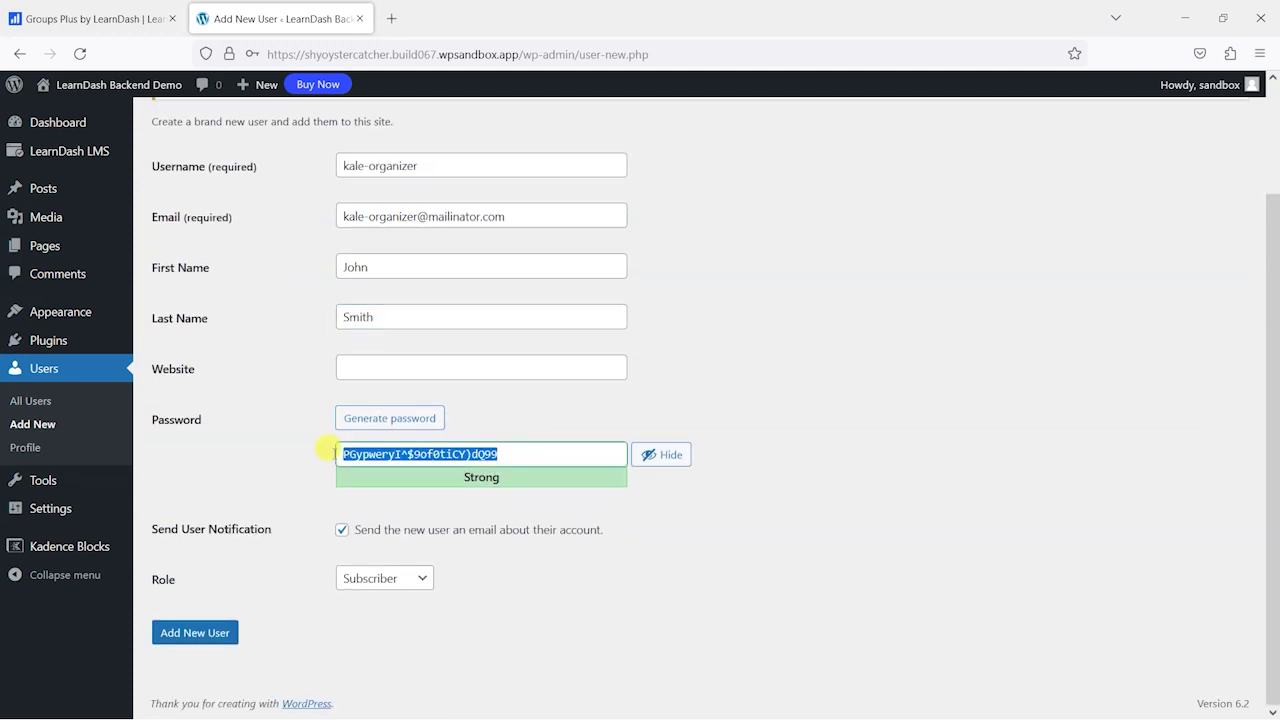
key("BackSpace")
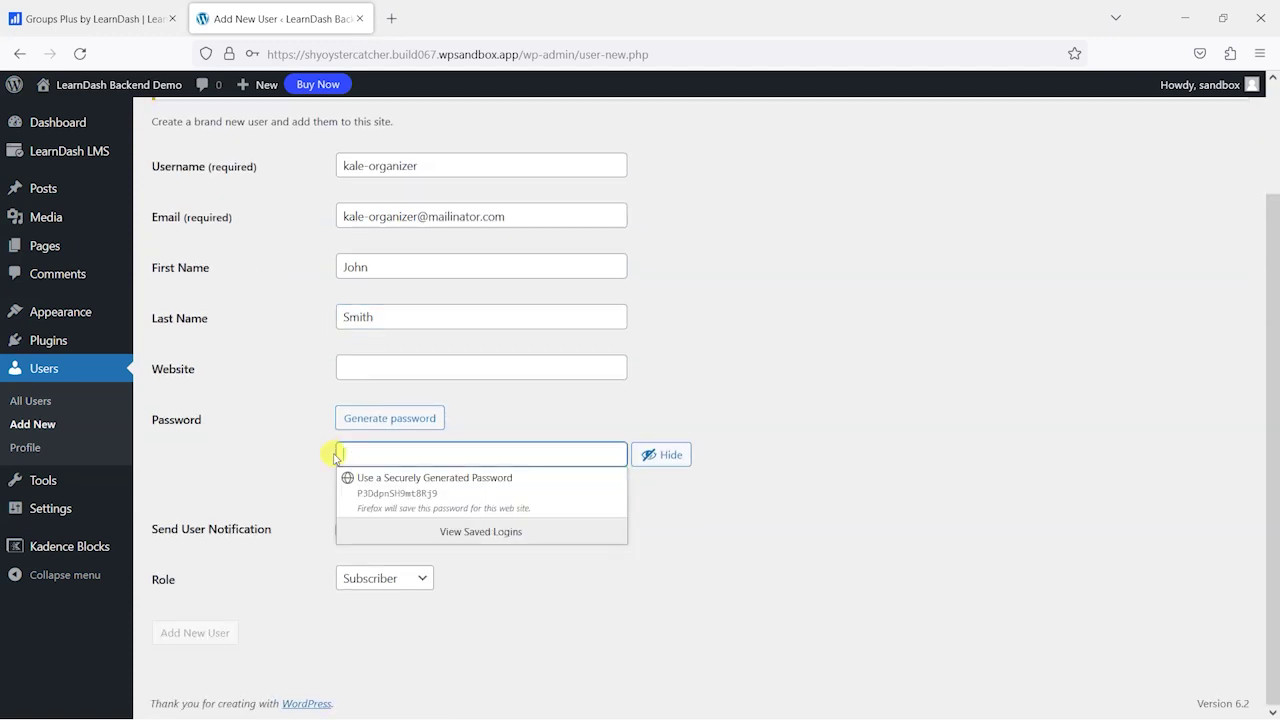
type("T")
key("BackSpace")
left_click(664, 457)
left_click(573, 445)
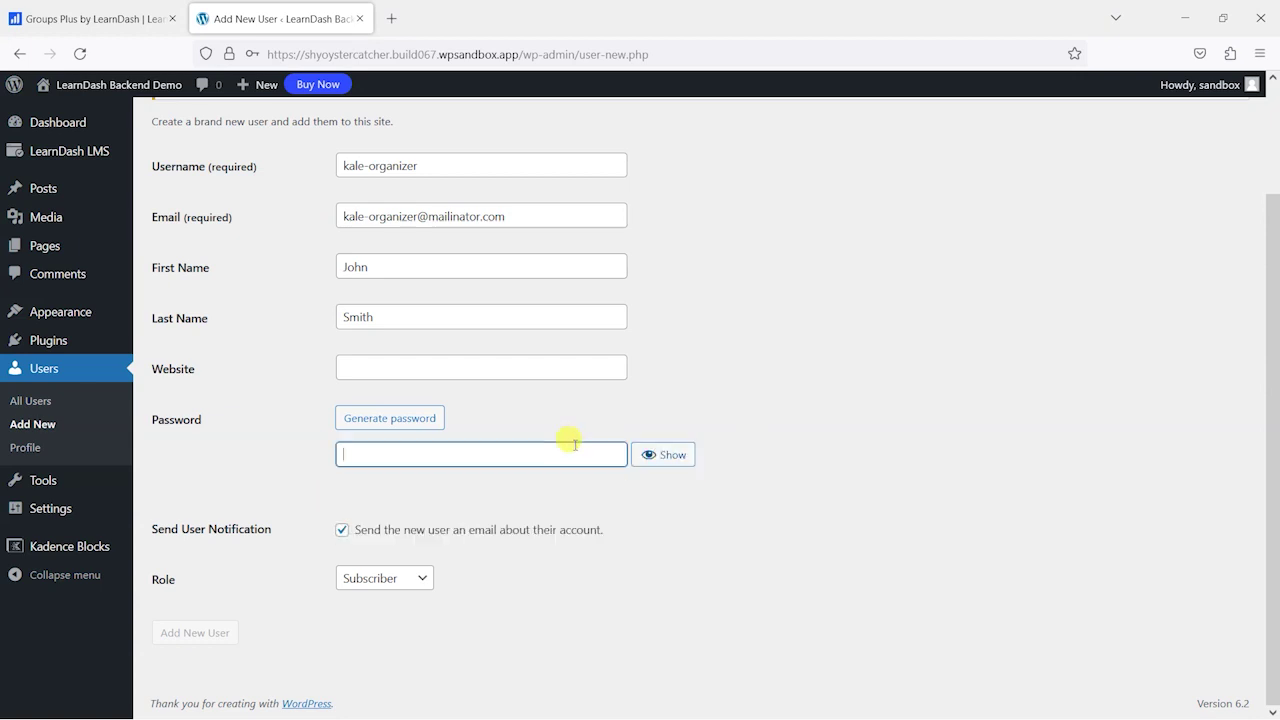
type("T")
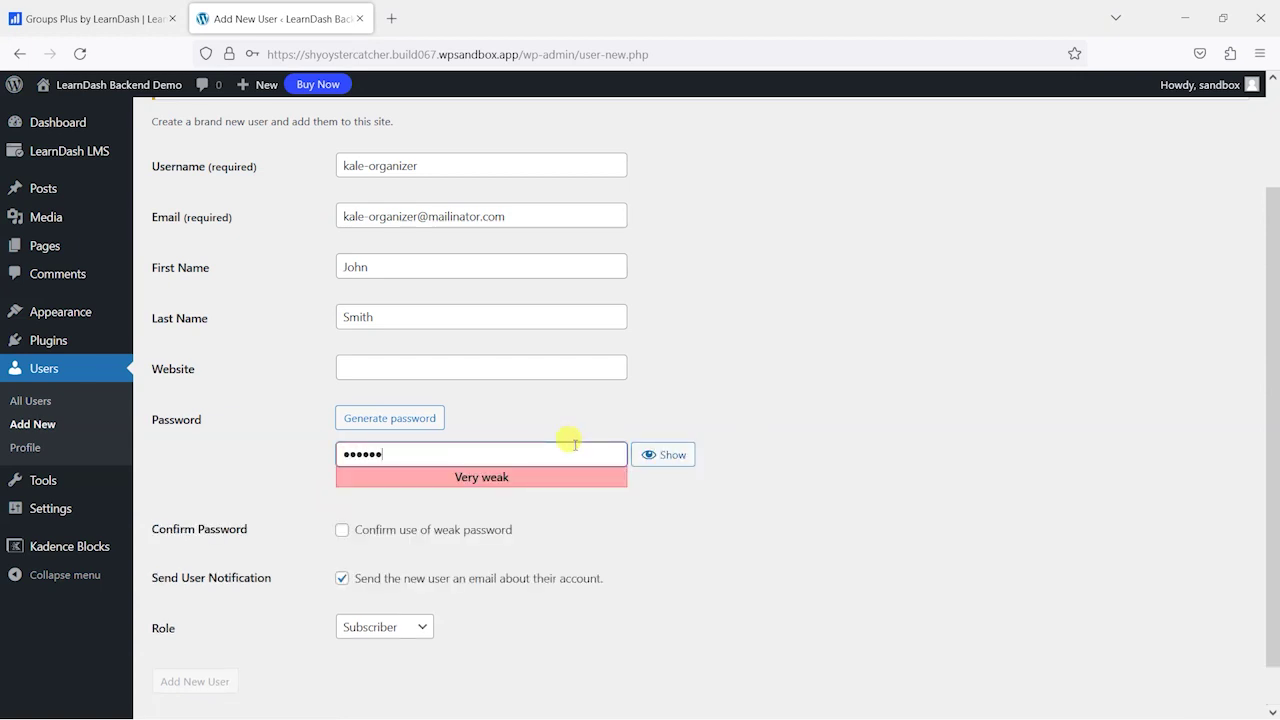
left_click(449, 531)
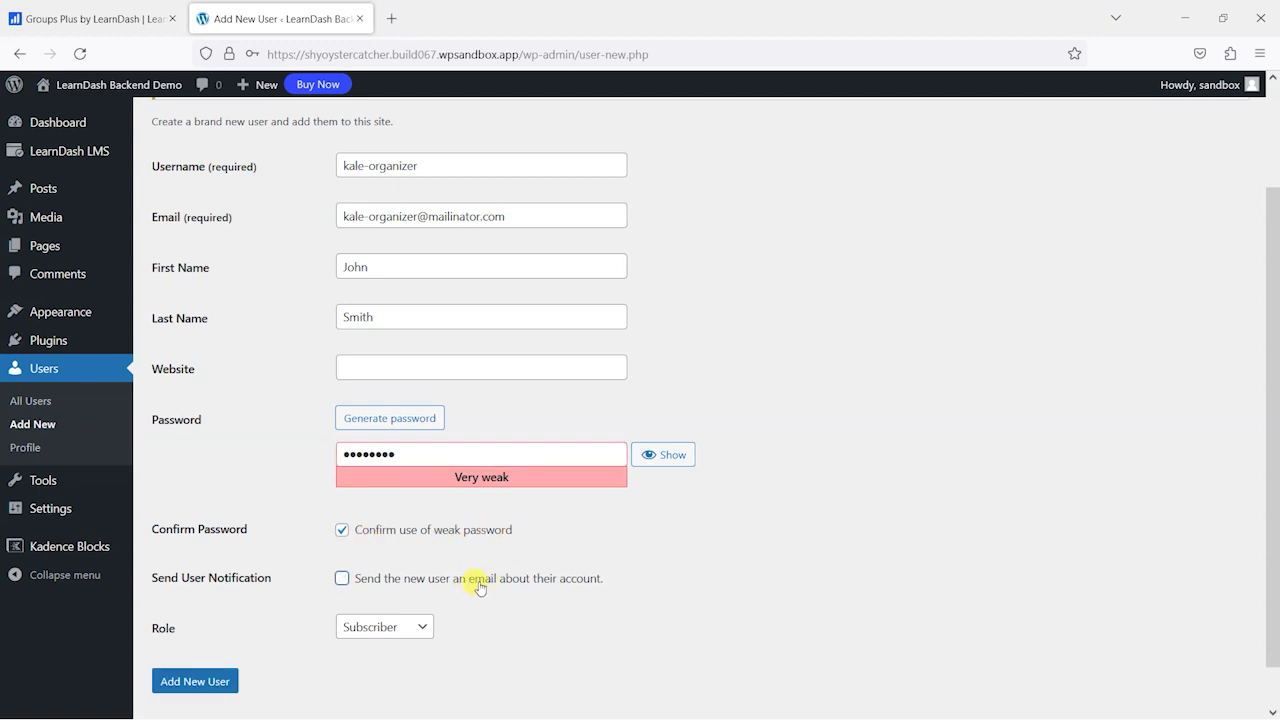
- Set the role to Group Leader and create the user
left_click(406, 627)
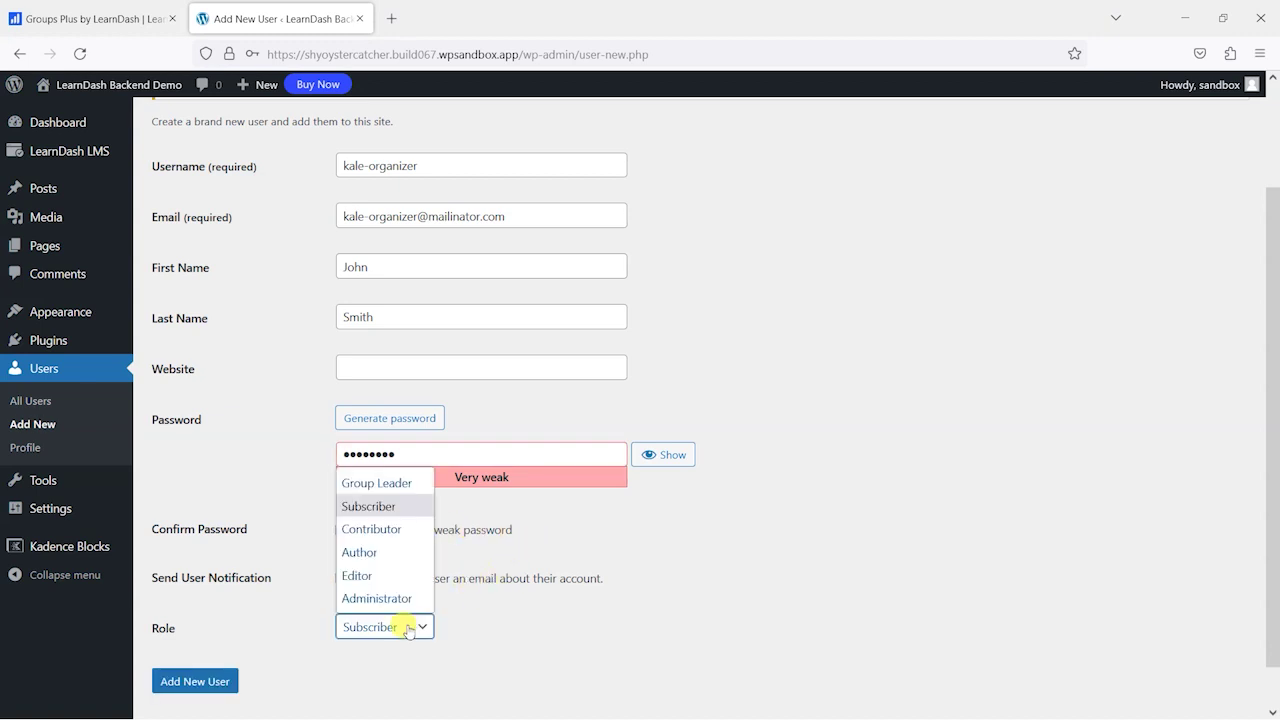
left_click(376, 483)
scroll(700, 425, "up", 1)
scroll(251, 609, "down", 2)
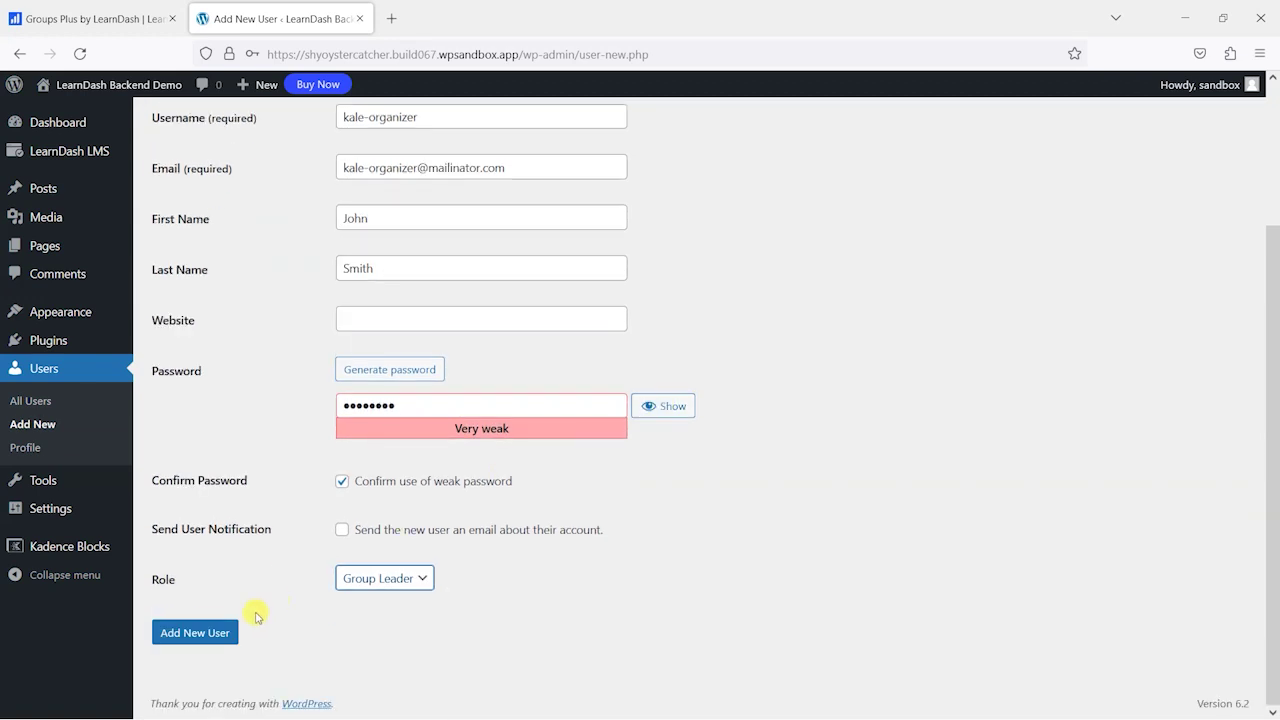
left_click(205, 632)
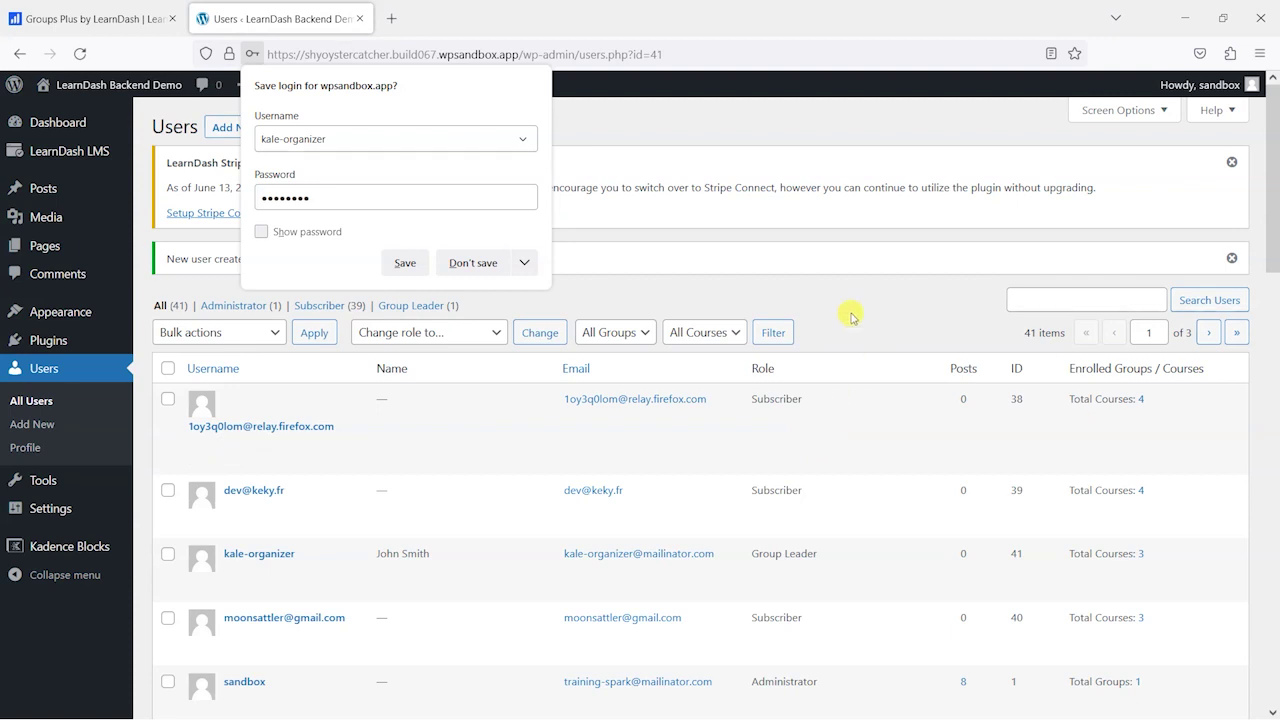
- Dismiss the browser's save-login prompt and copy the new user's email from the users list
left_click(862, 306)
scroll(330, 380, "down", 2)
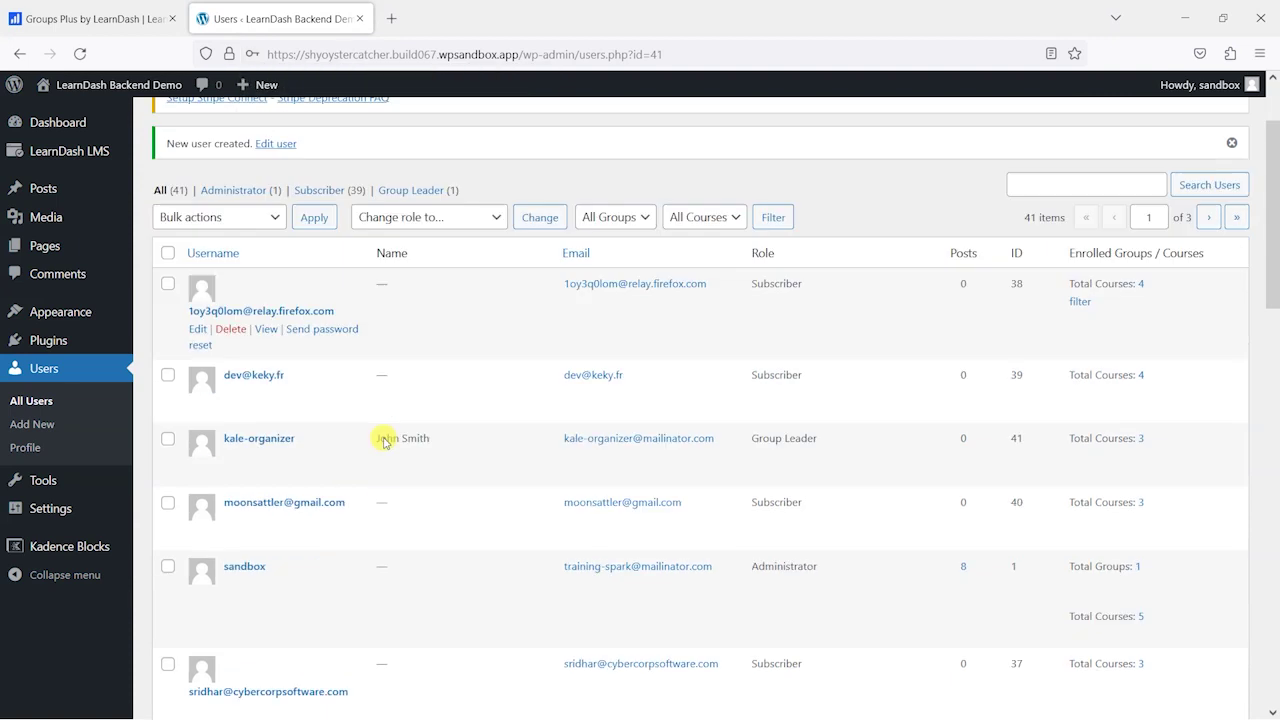
scroll(383, 440, "down", 1)
right_click(598, 377)
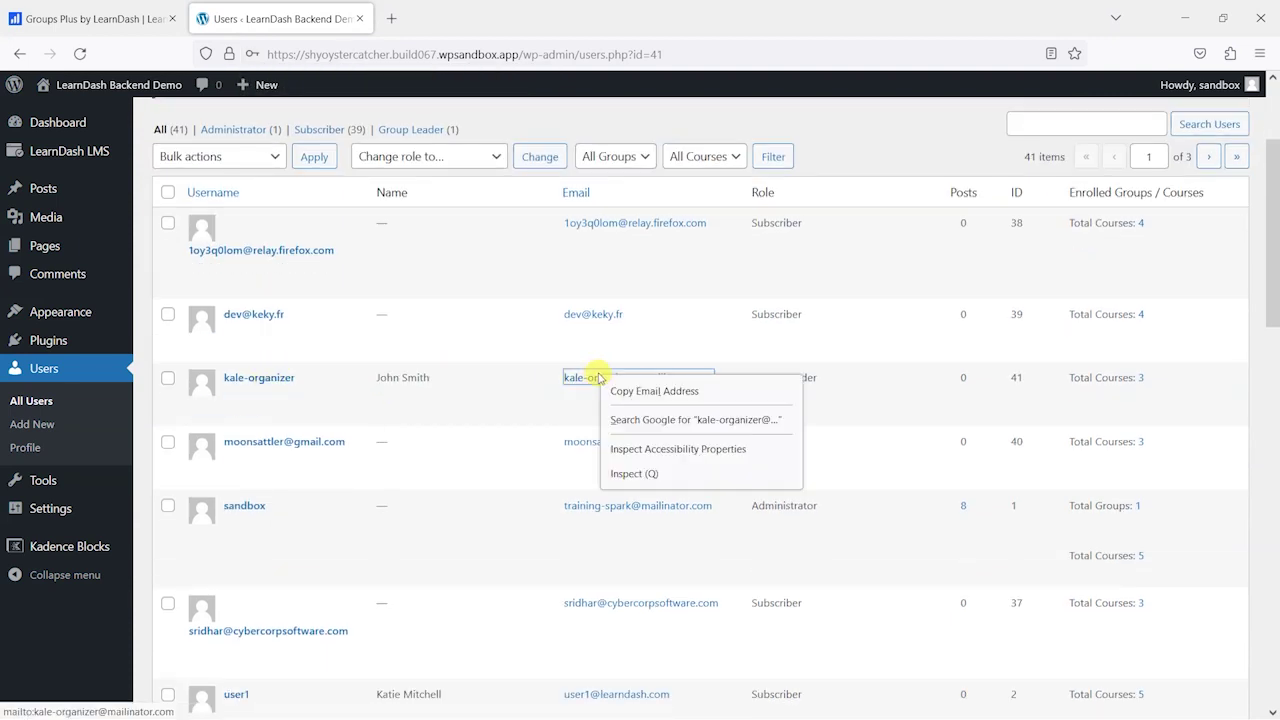
left_click(643, 398)
scroll(600, 330, "up", 2)
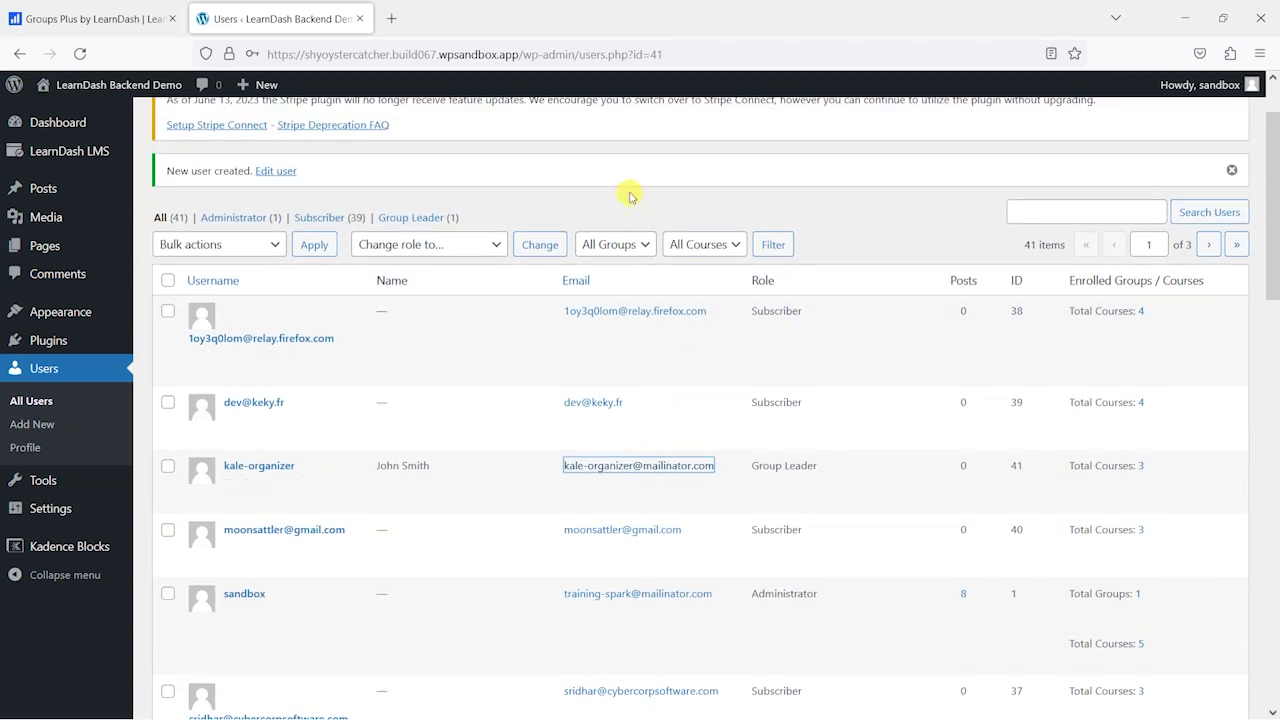
scroll(630, 197, "up", 2)
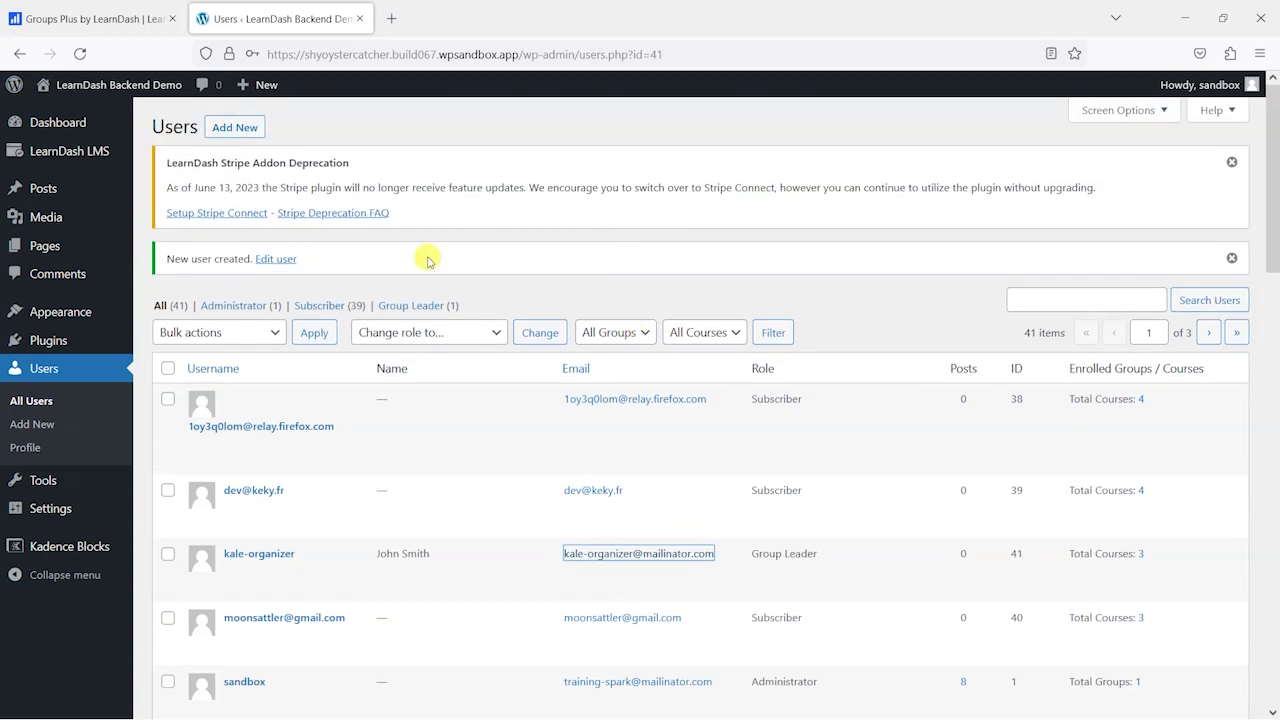
mouse_move(43, 149)
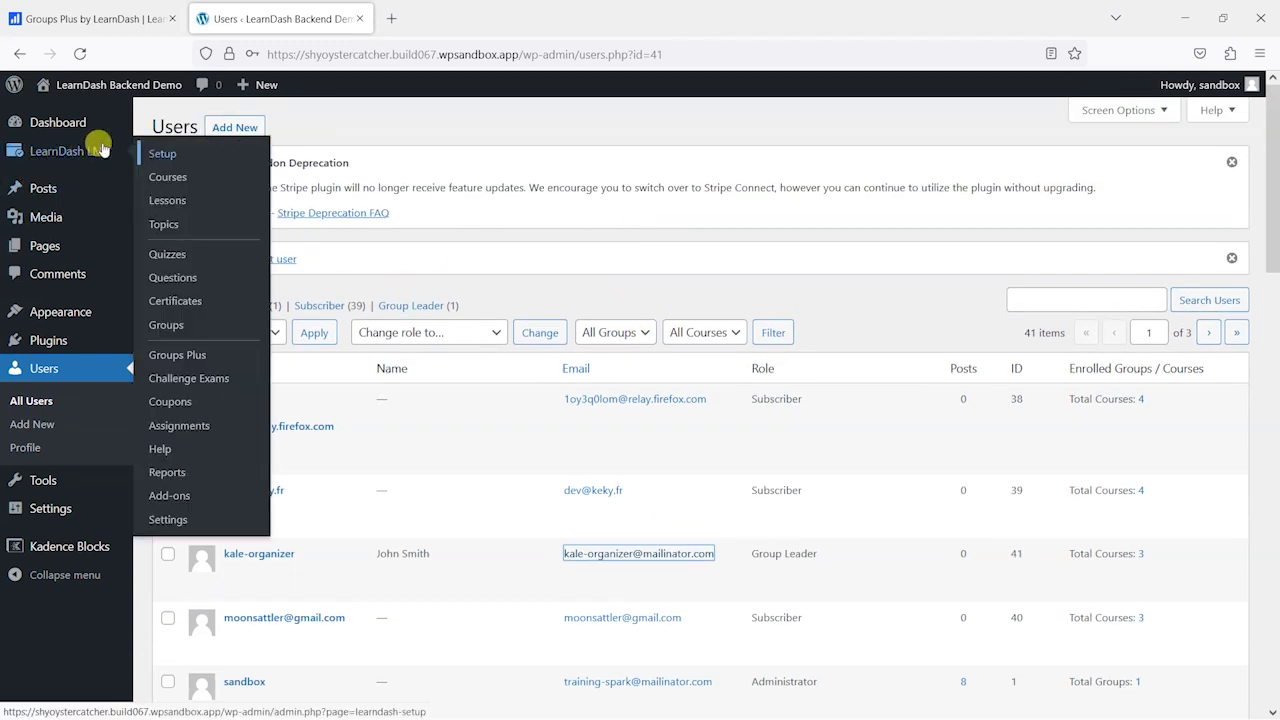
- Edit The Kale Blazers, move the new organizer into Assigned Group Leaders, and update the group
left_click(176, 330)
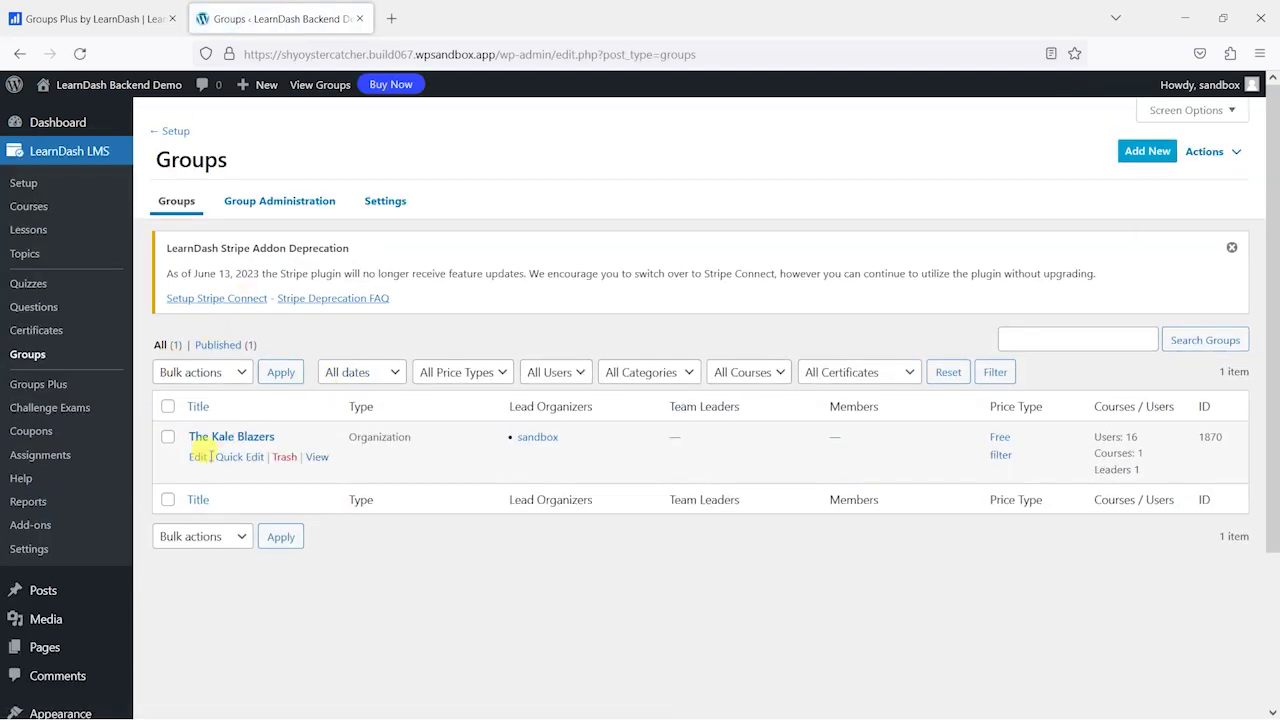
left_click(197, 459)
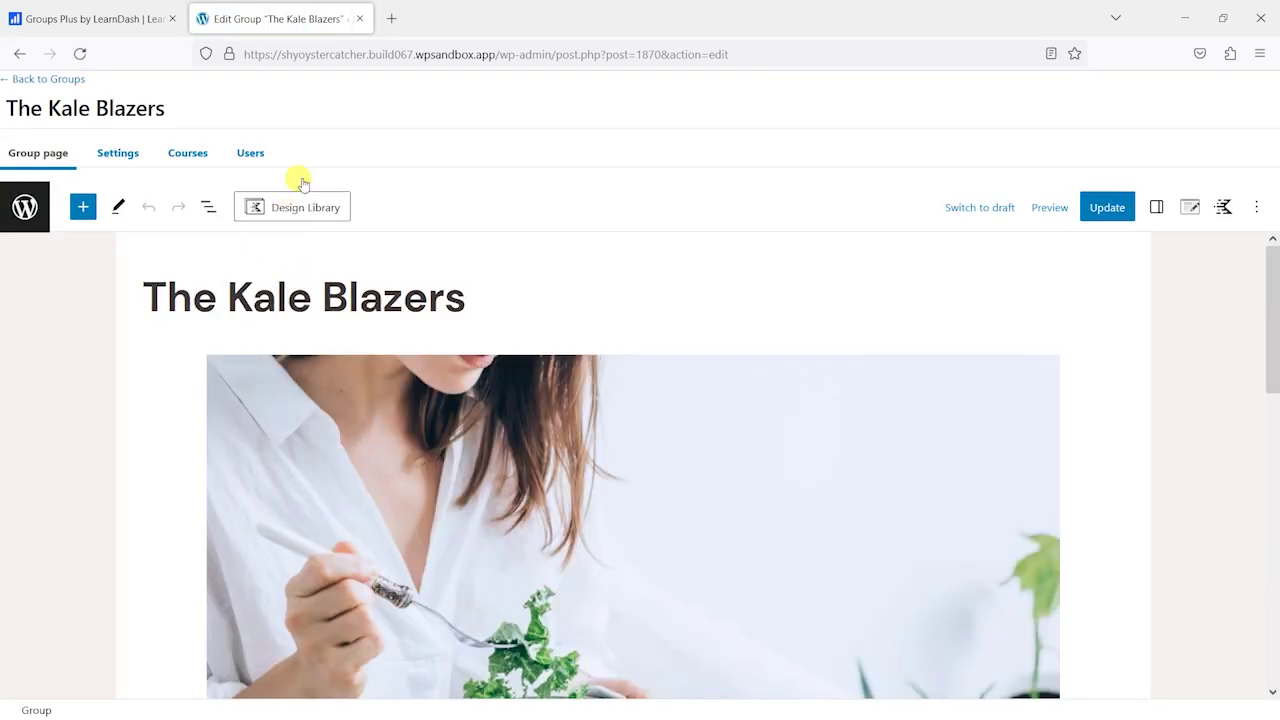
left_click(250, 154)
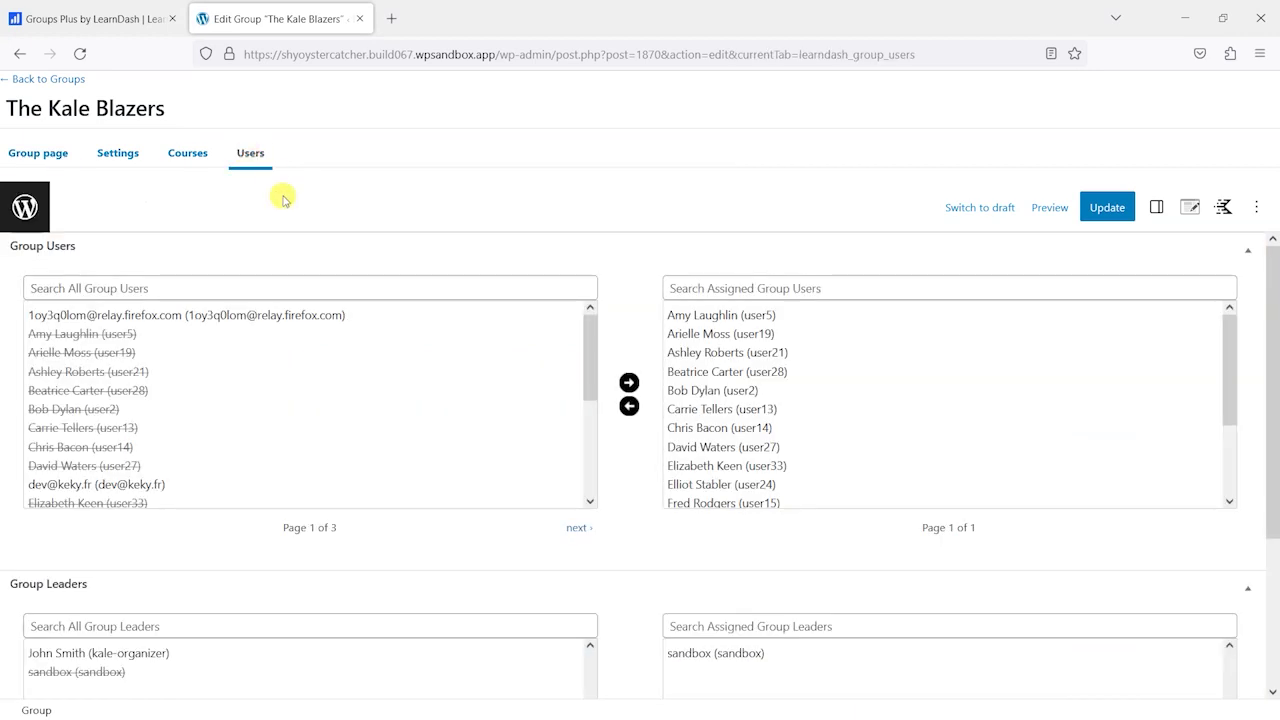
scroll(411, 371, "down", 3)
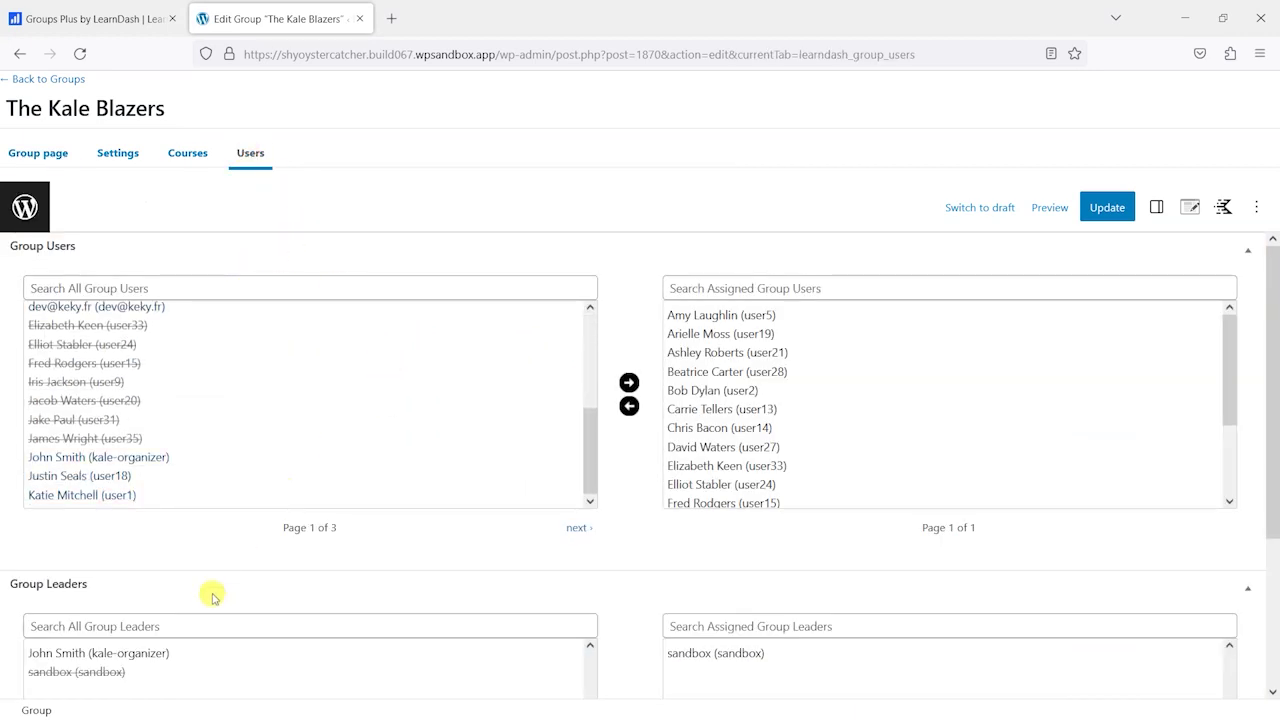
scroll(209, 591, "down", 3)
left_click(129, 444)
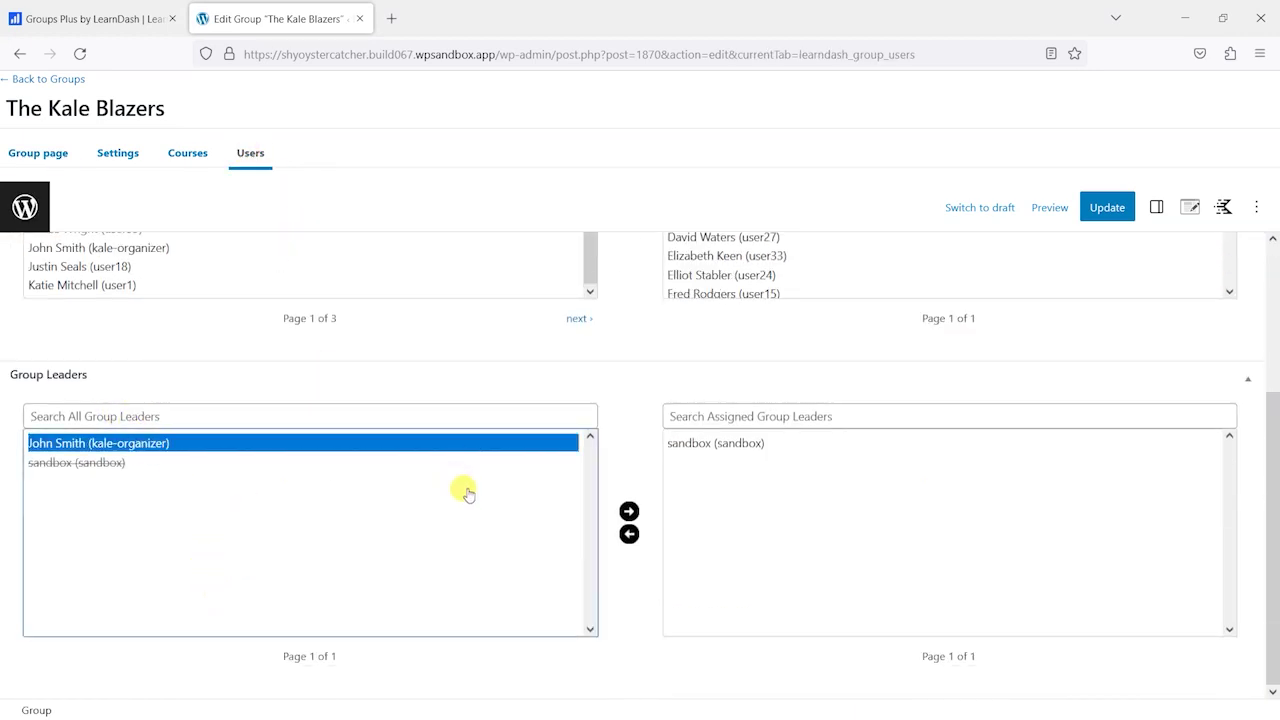
left_click(629, 511)
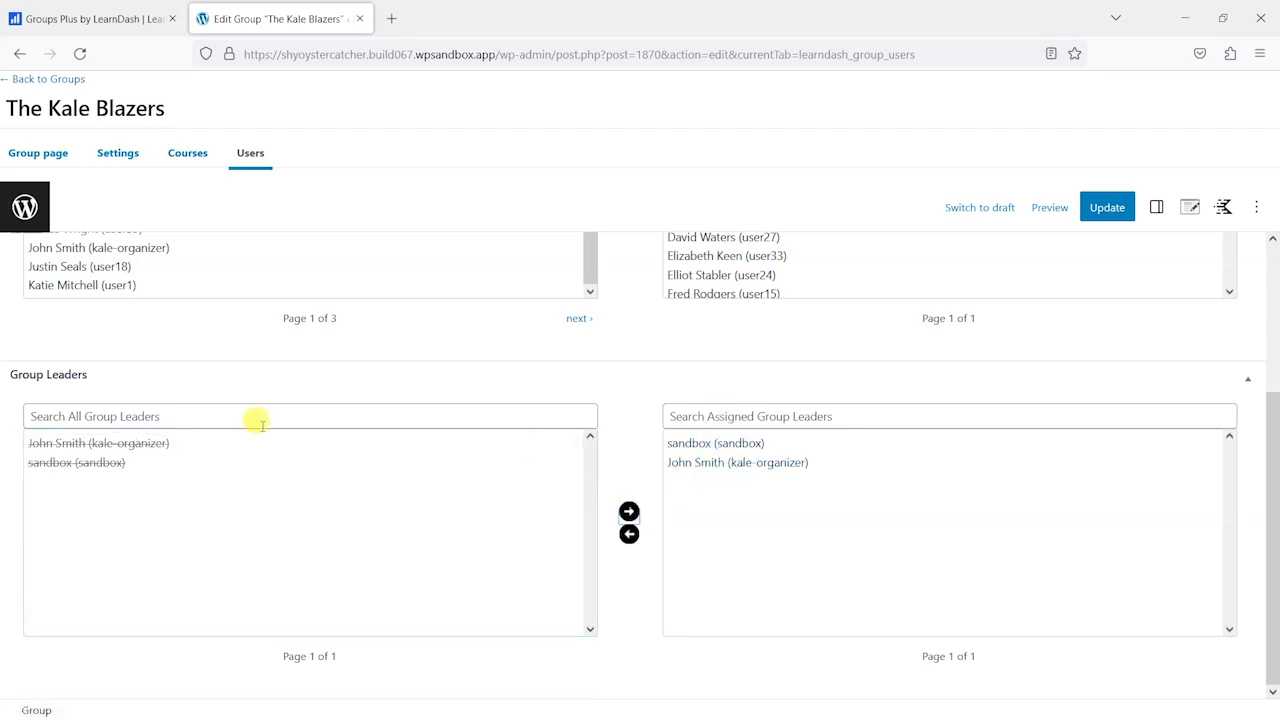
left_click(1106, 212)
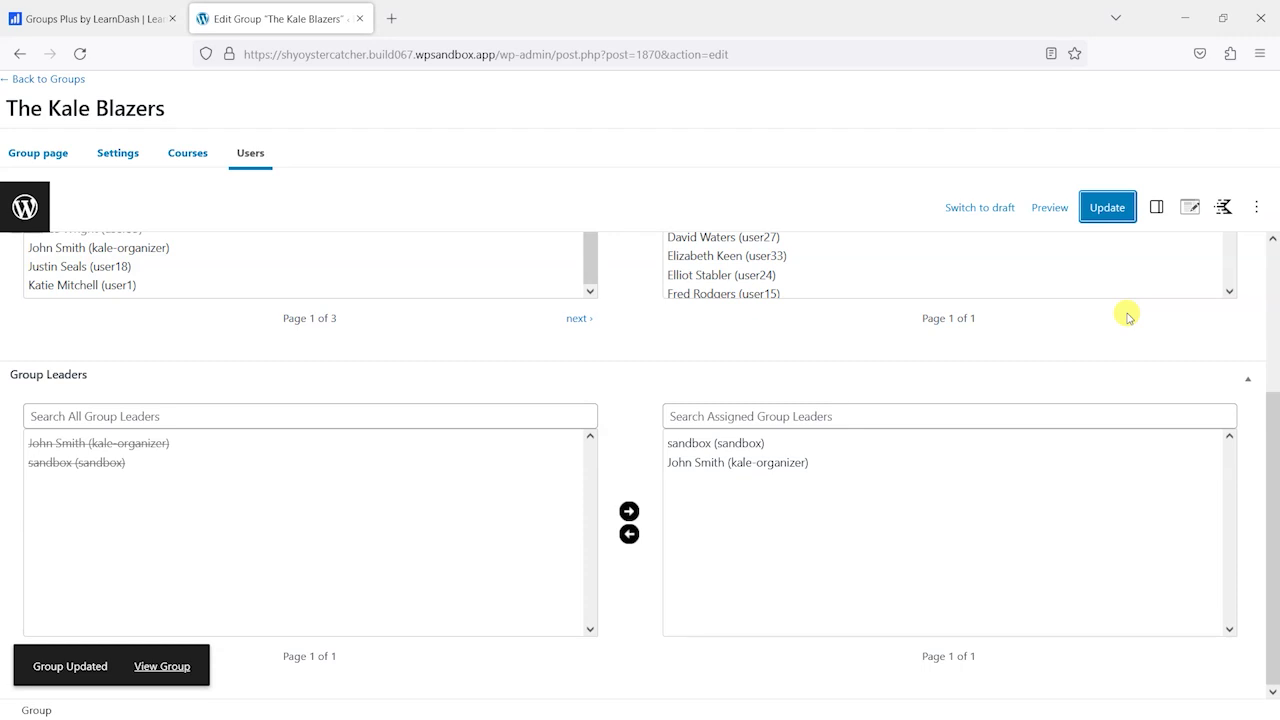
scroll(663, 406, "up", 2)
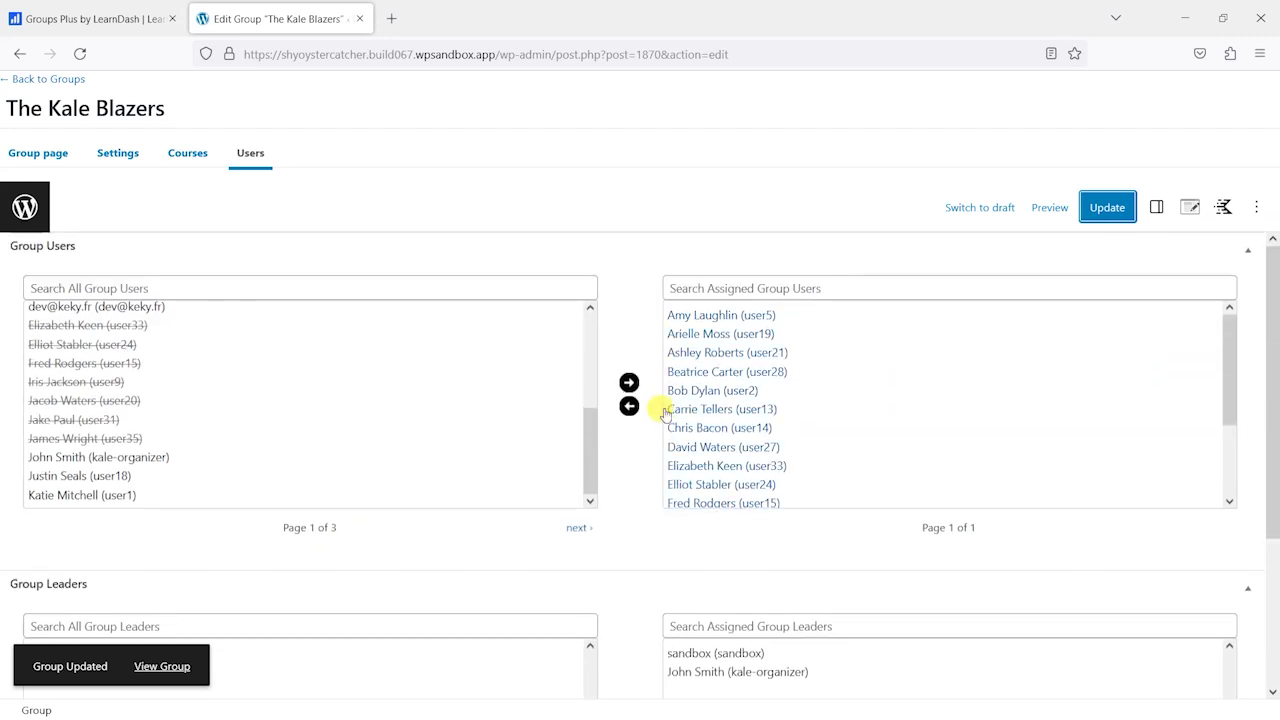
- Open a private window and load the site's base address copied from the admin tab
key("ctrl+shift+p")
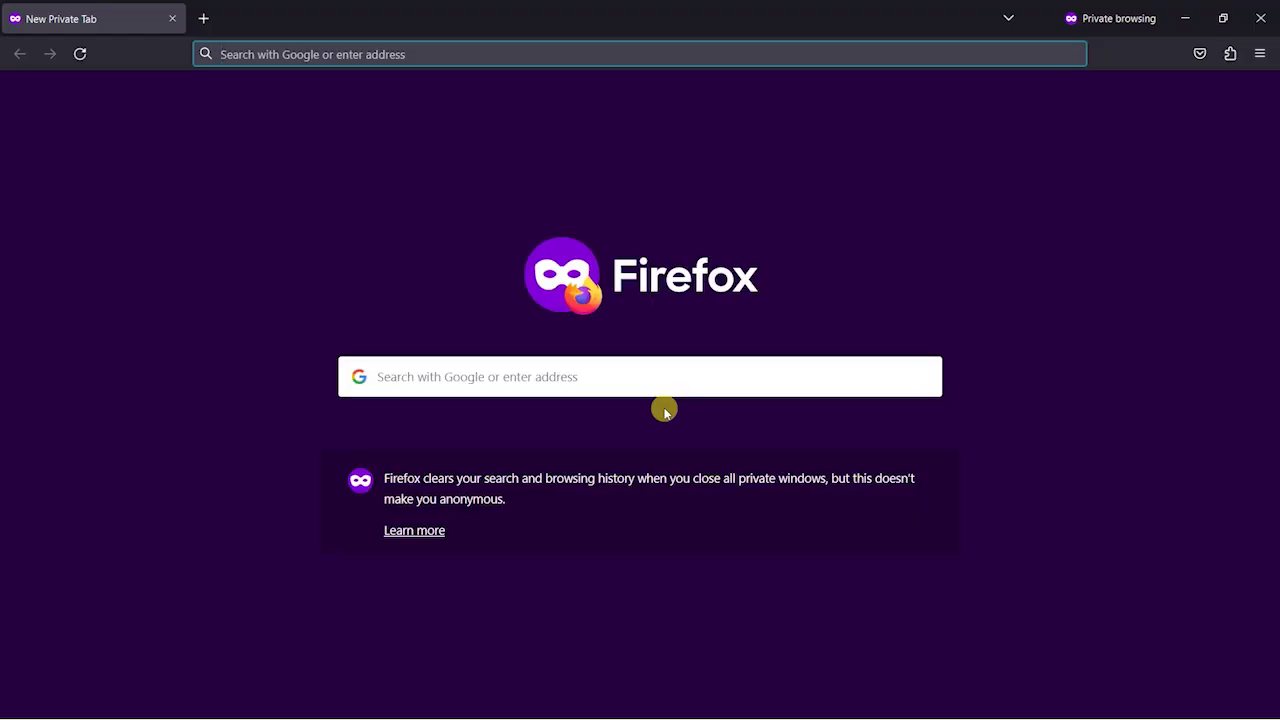
key("alt+Tab")
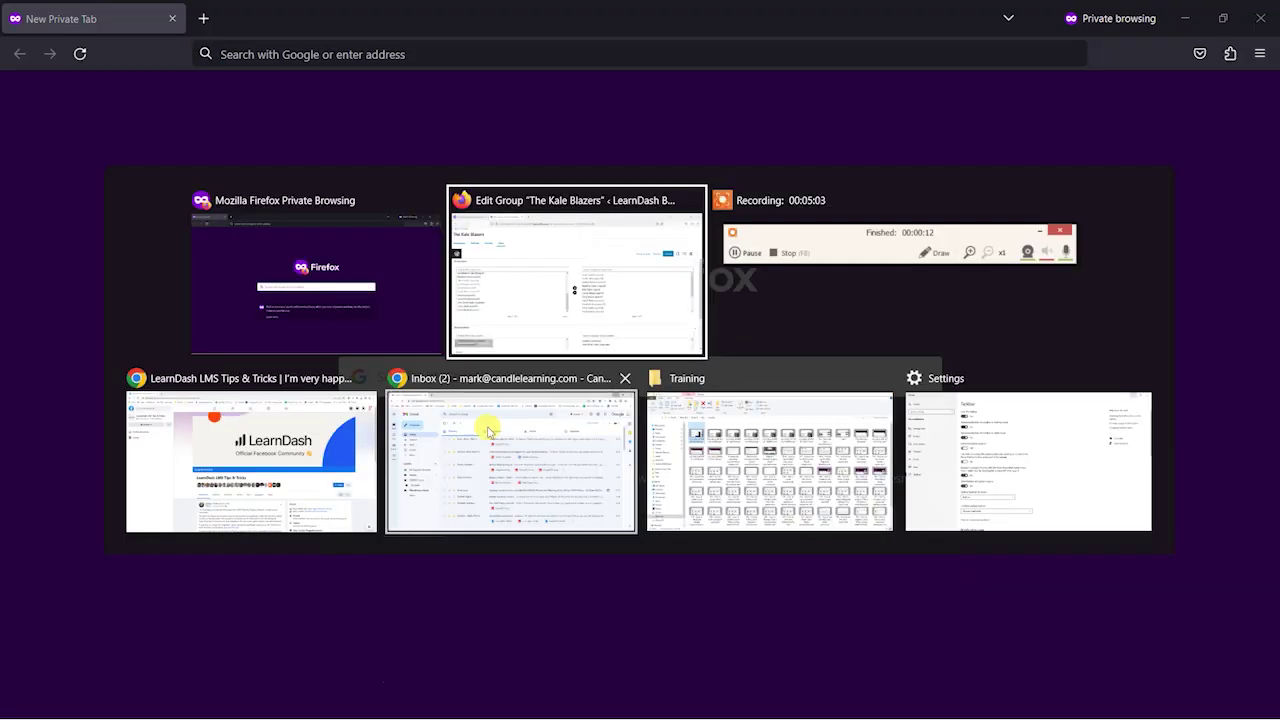
left_click(405, 52)
left_click(405, 52)
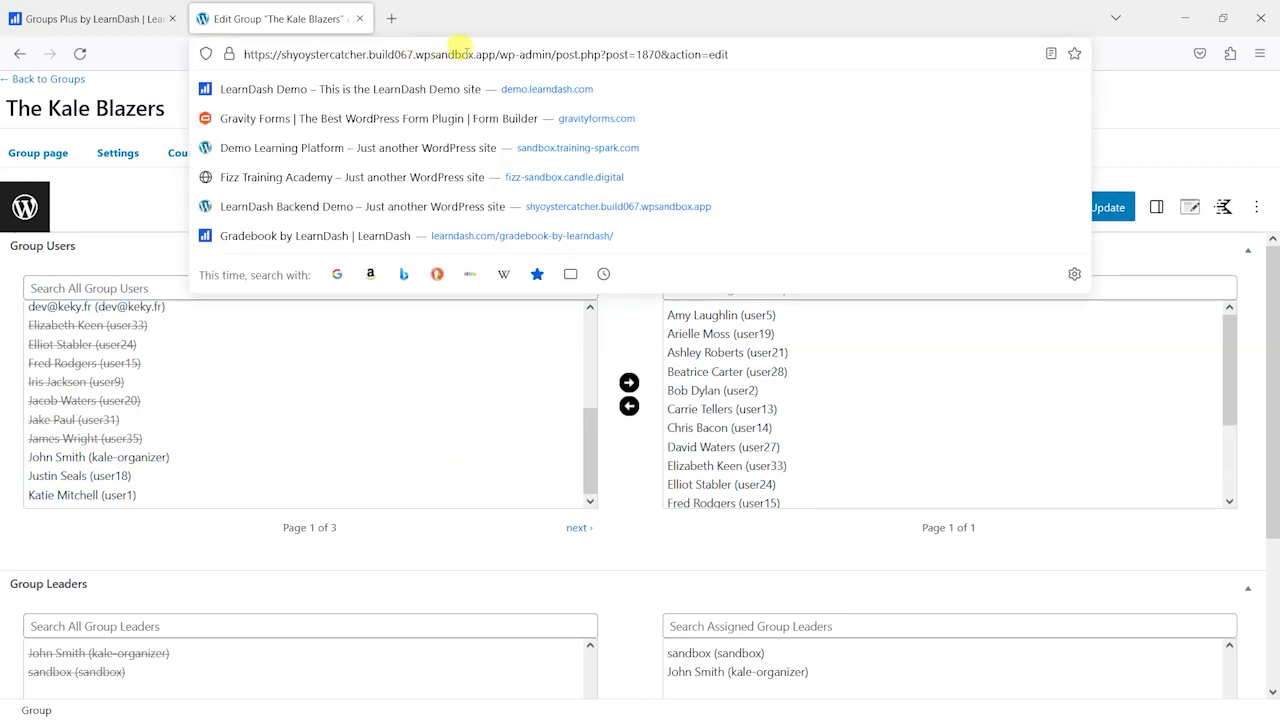
left_click_drag(496, 52, 229, 52)
key("ctrl+c")
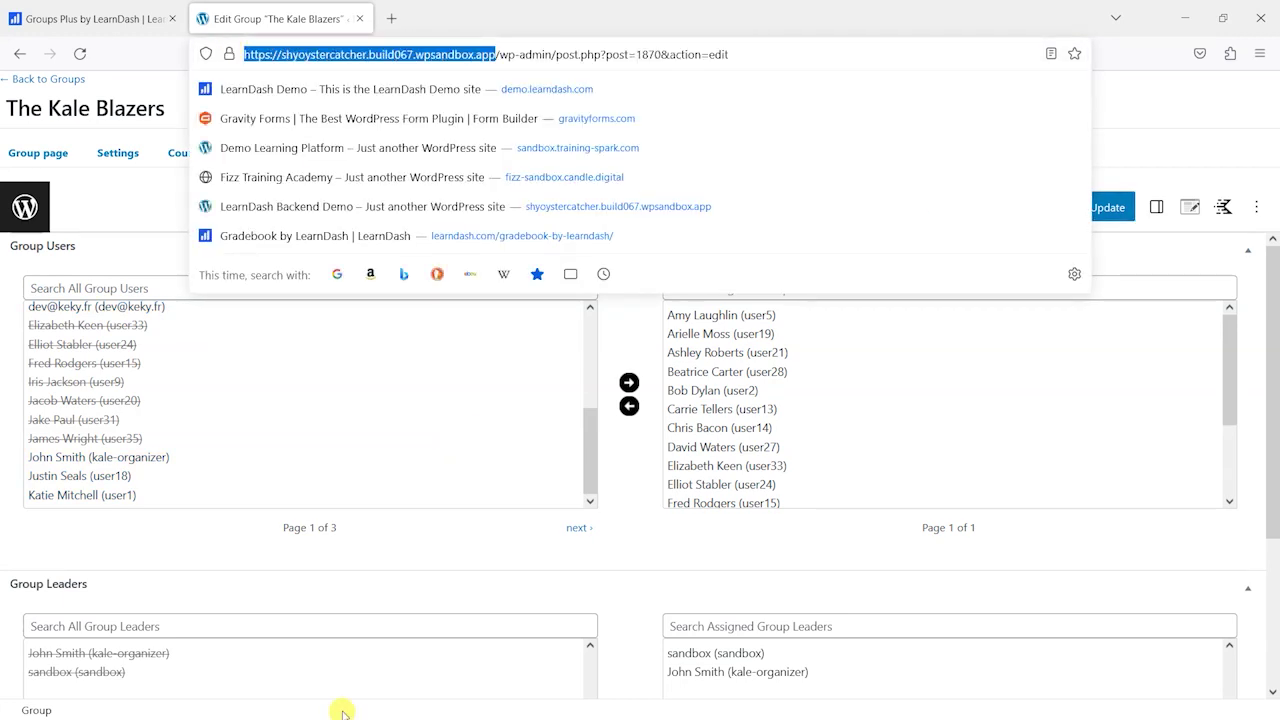
key("alt+Tab")
left_click(435, 45)
key("ctrl+v")
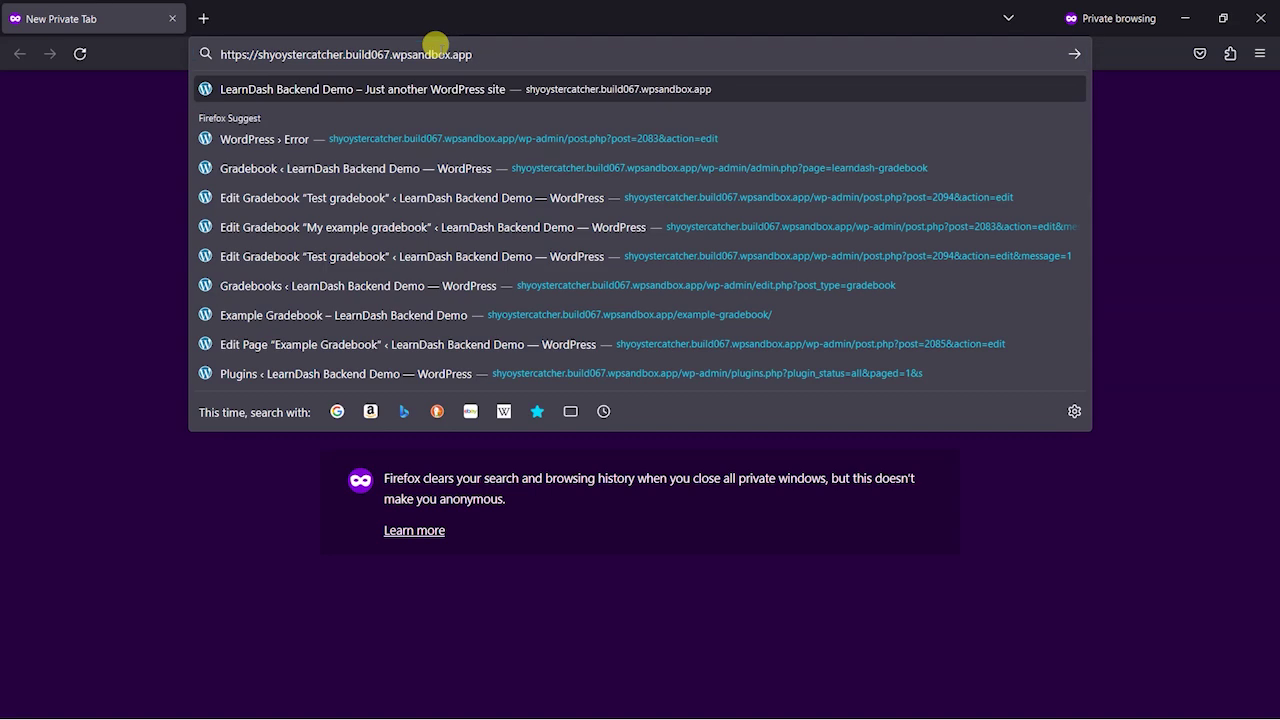
key("Return")
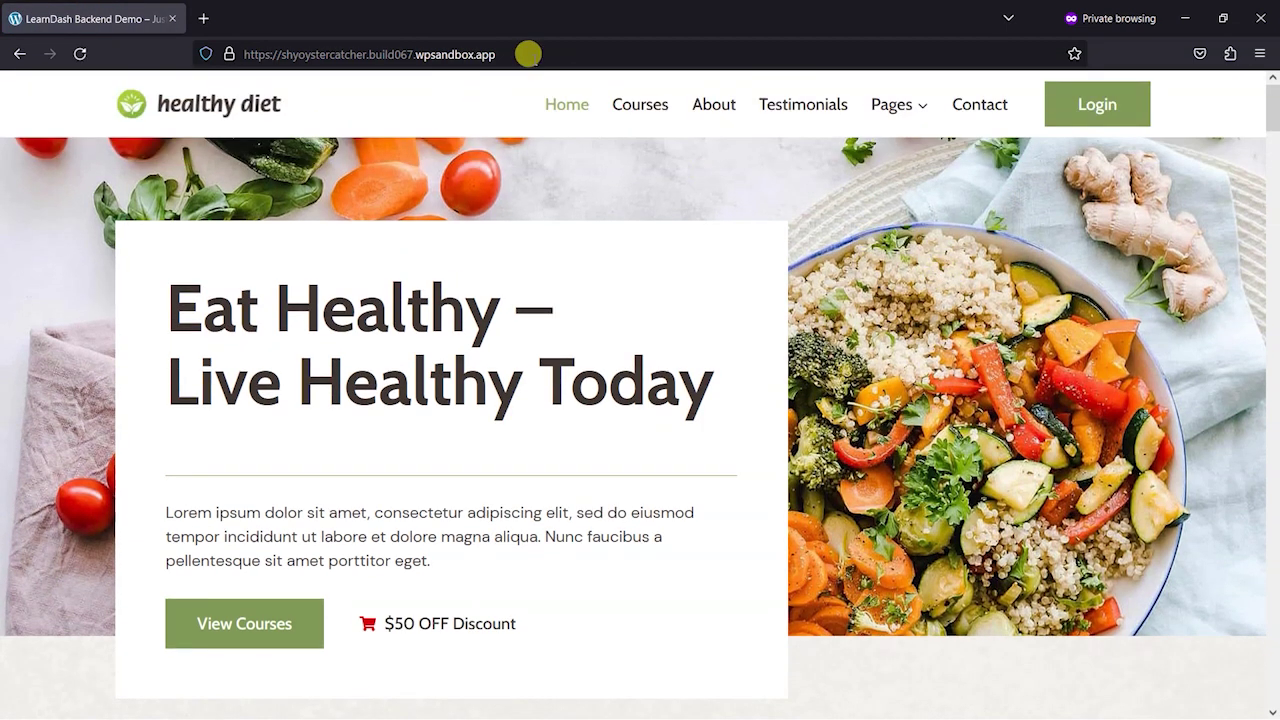
- Append wp-admin to reach the login page, then return to the admin's Groups list
left_click(530, 54)
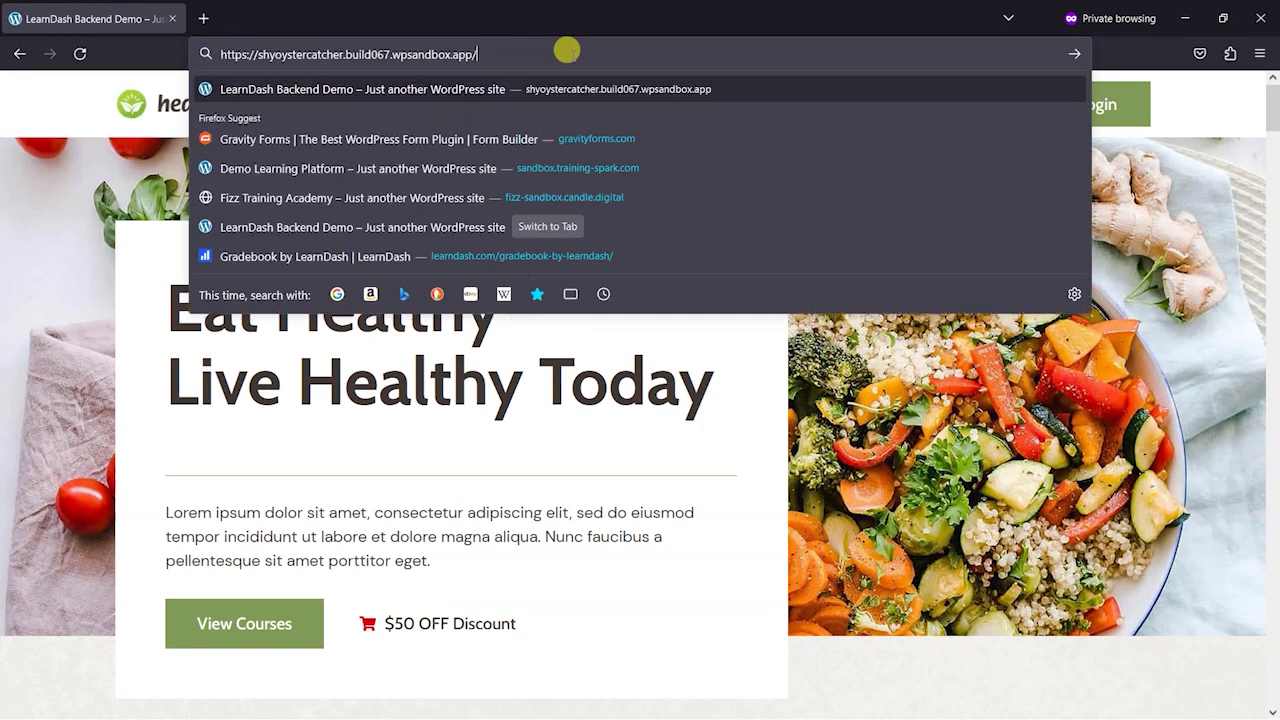
type("wp-admin/")
key("Return")
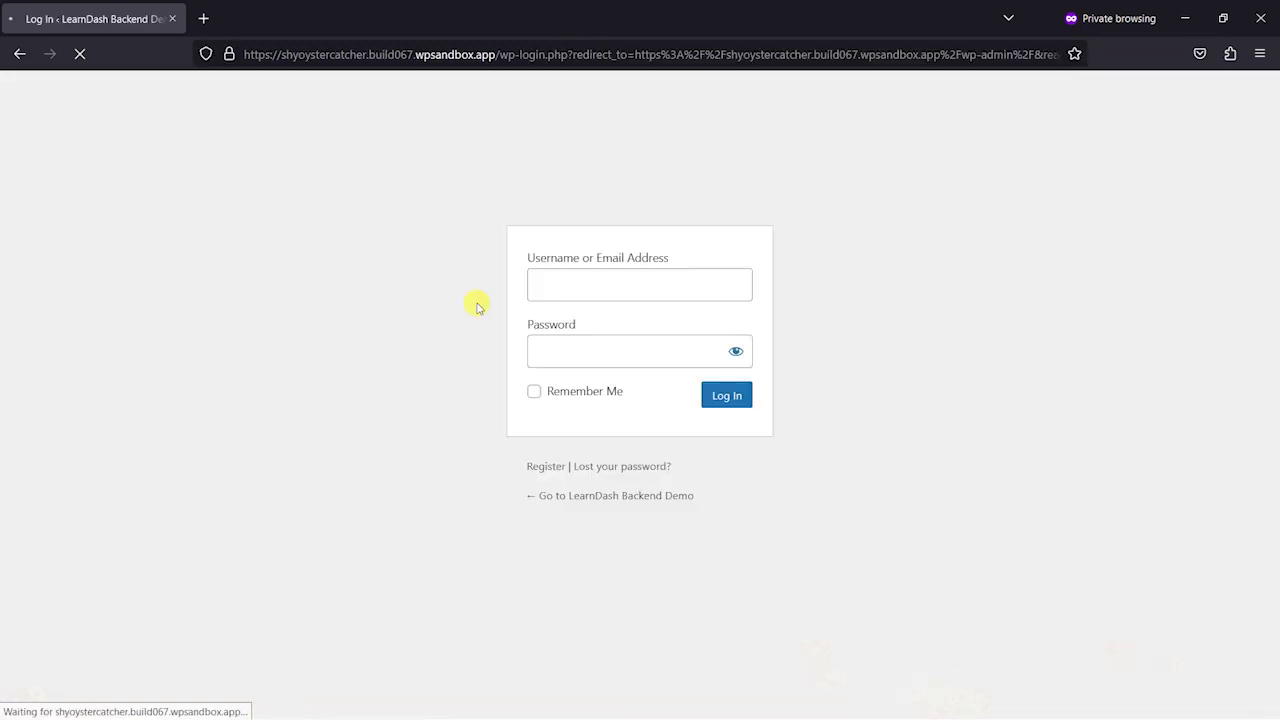
key("alt+Tab")
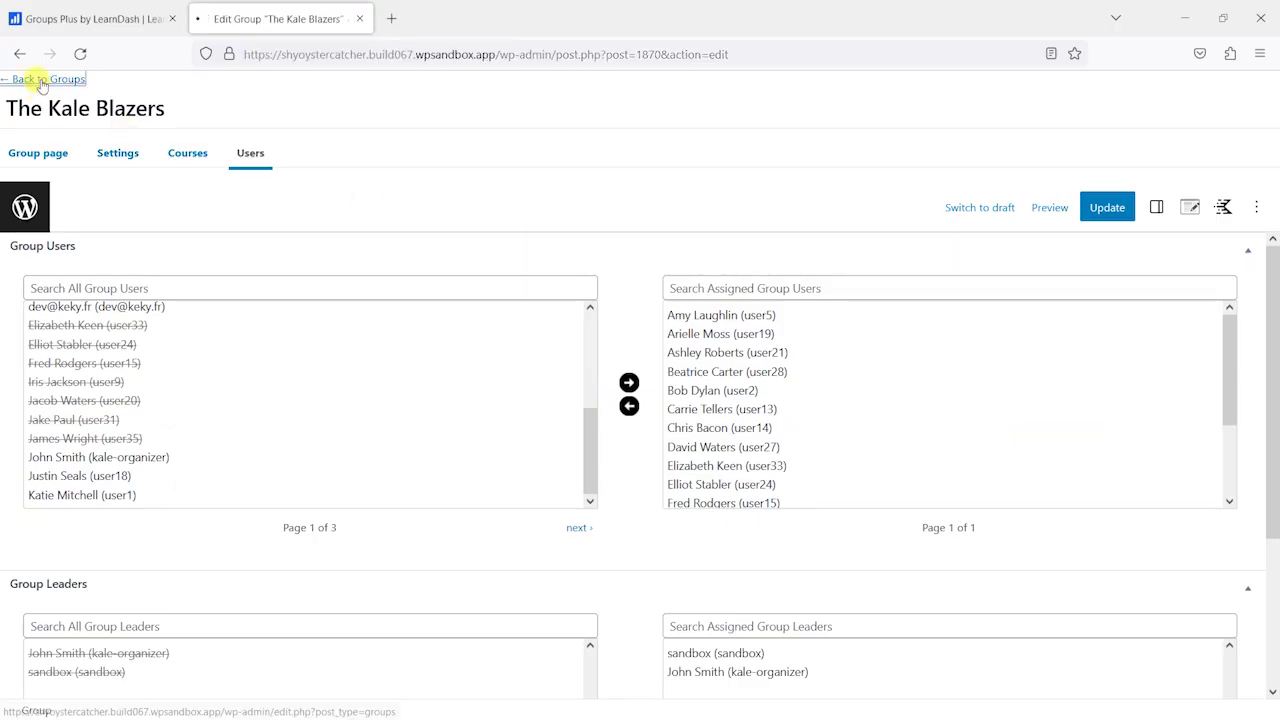
left_click(42, 80)
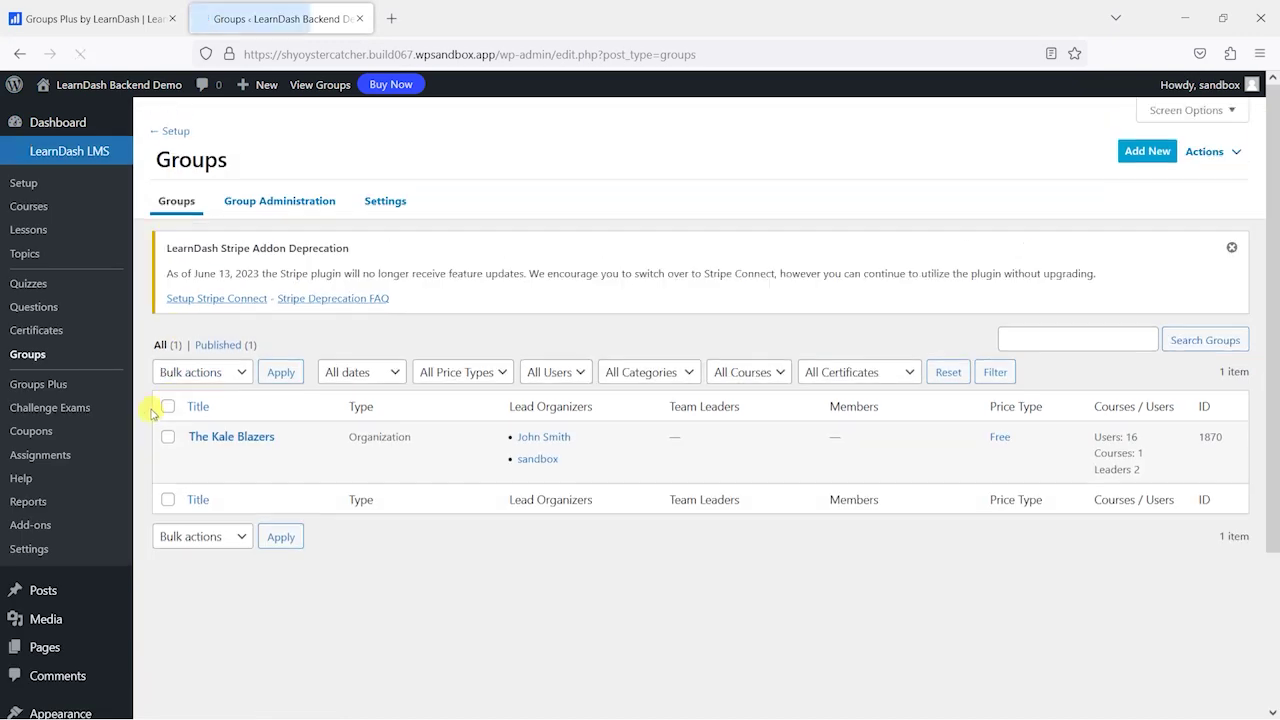
- Copy the group leader's email from Users and paste it as the private window's login username
scroll(77, 551, "down", 3)
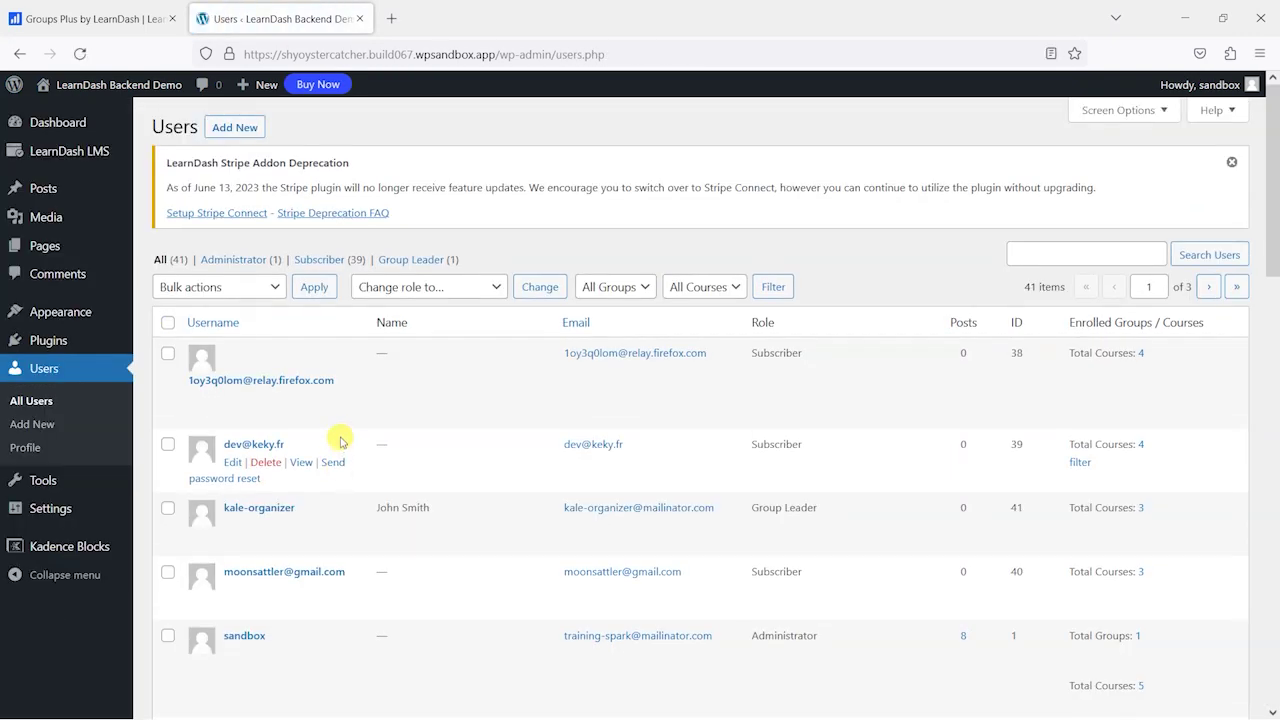
right_click(587, 507)
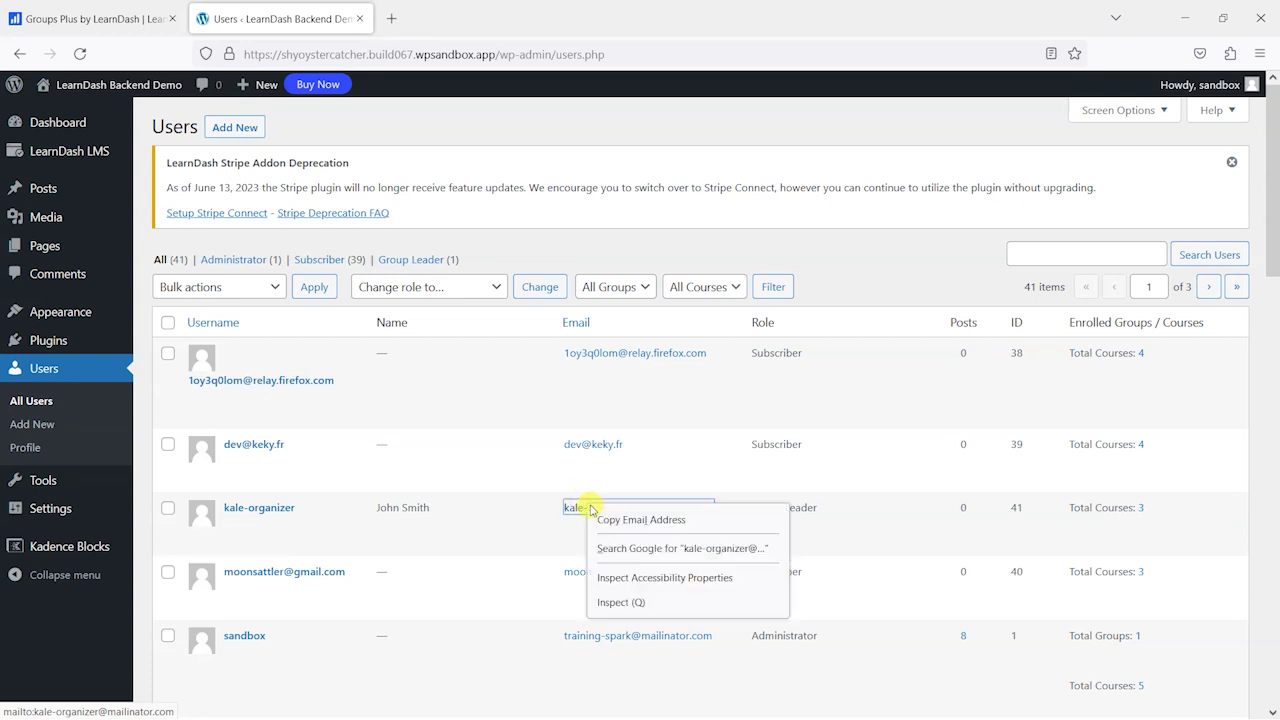
left_click(647, 521)
key("alt+Tab")
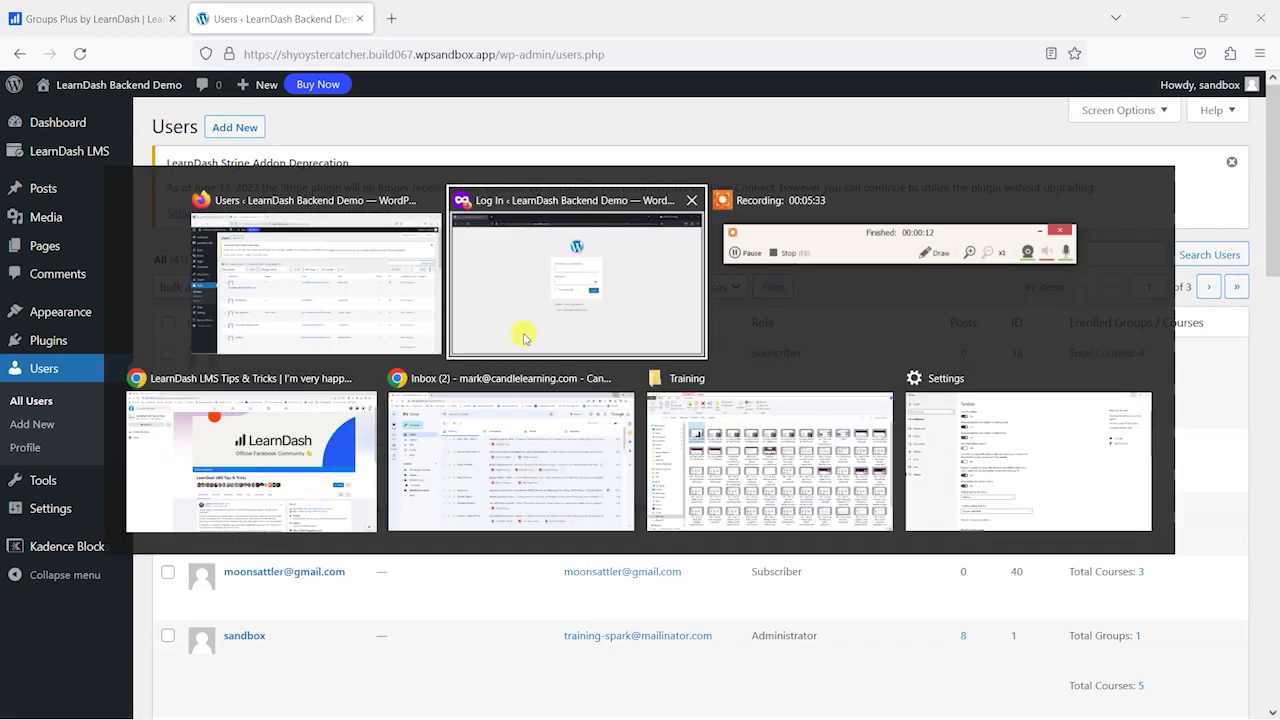
left_click(500, 289)
key("ctrl+b")
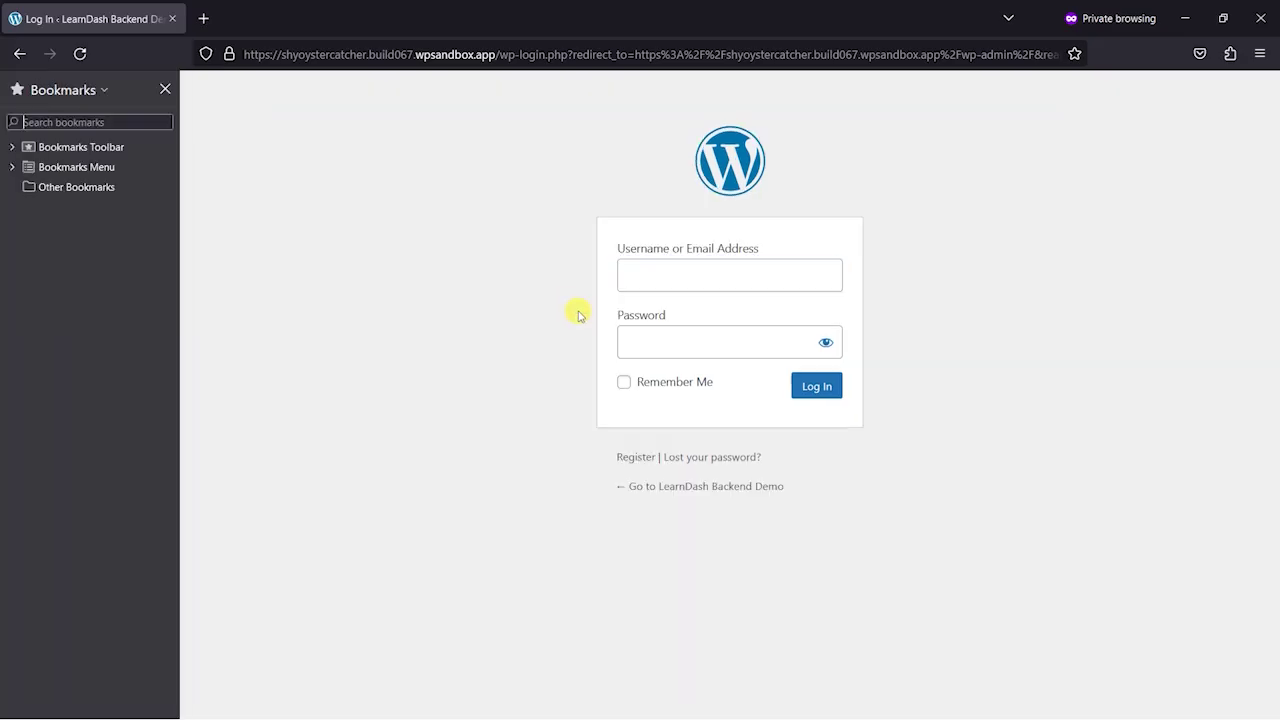
left_click(163, 90)
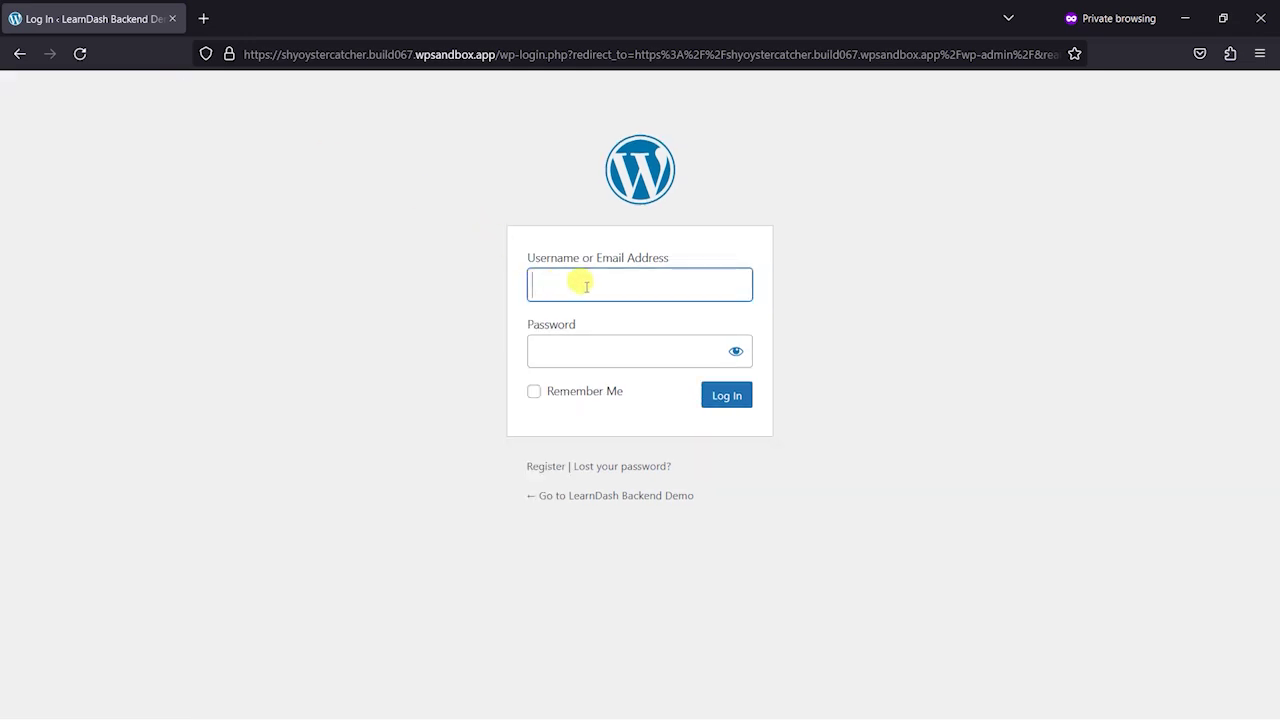
key("ctrl+b")
left_click(165, 89)
key("ctrl+v")
- Enter the user's password, log in as the organizer, and view the site's front page
left_click(586, 350)
type("pa")
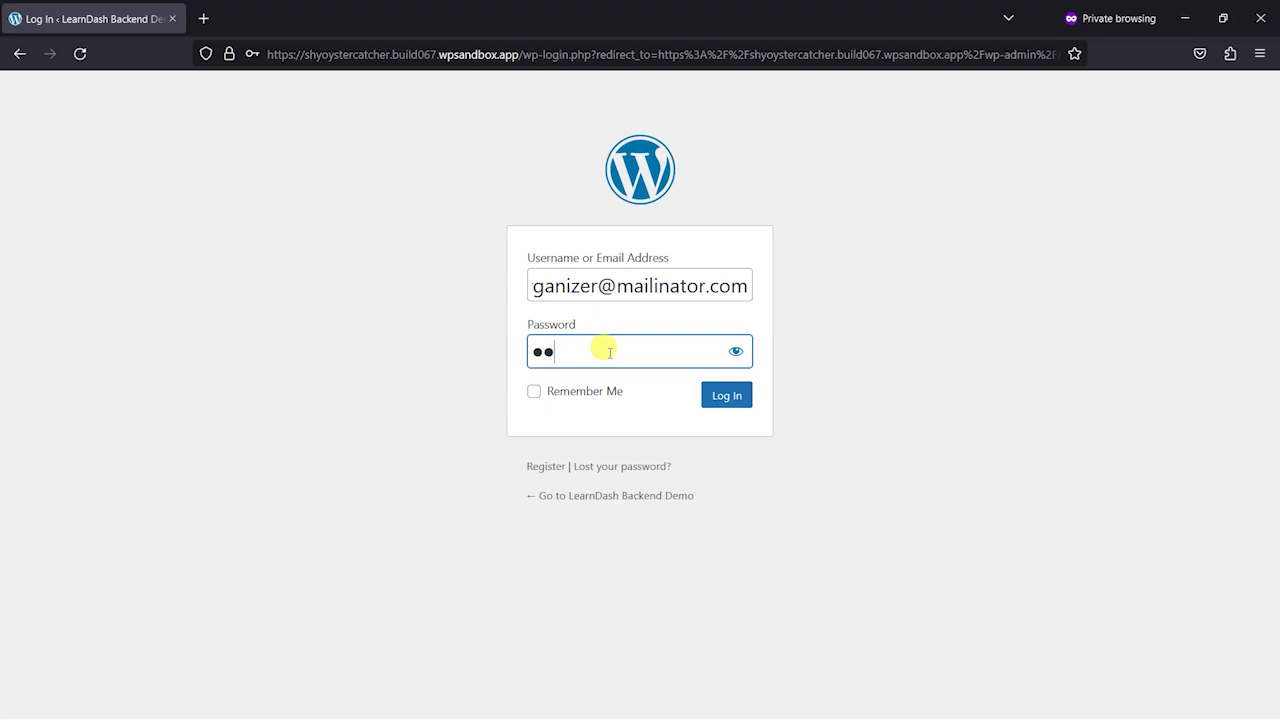
type("1")
key("Return")
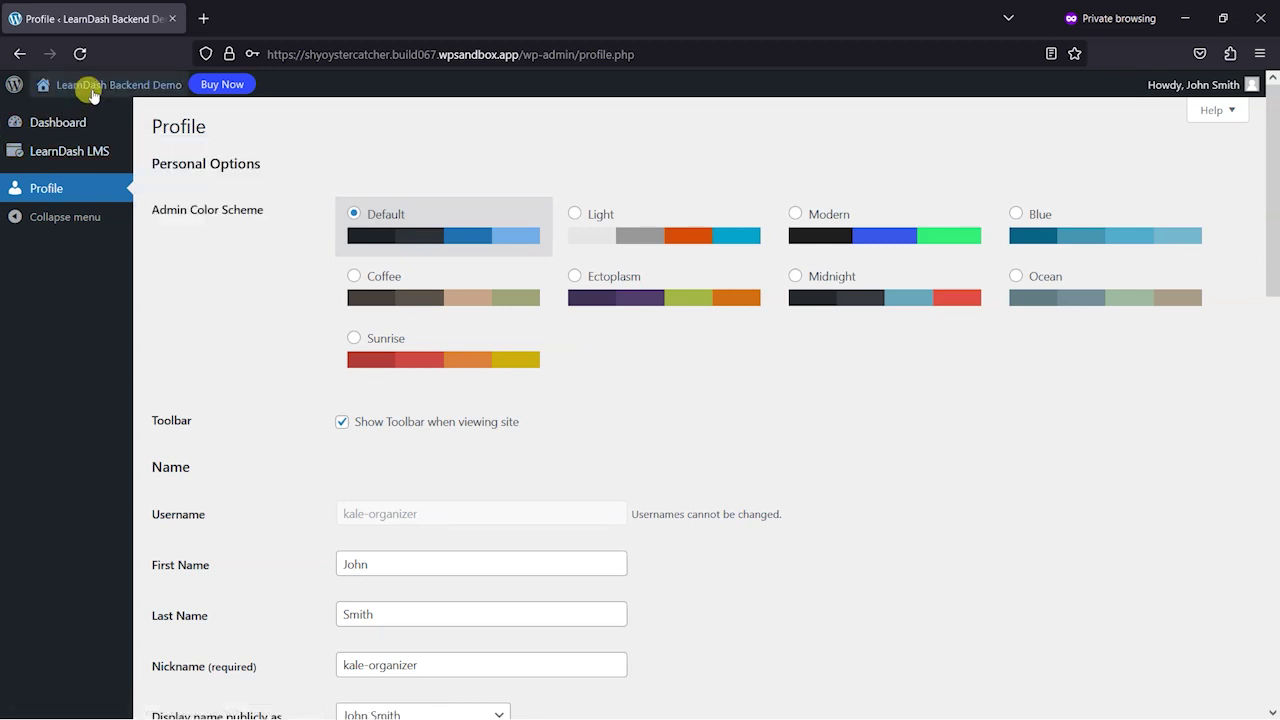
left_click(88, 115)
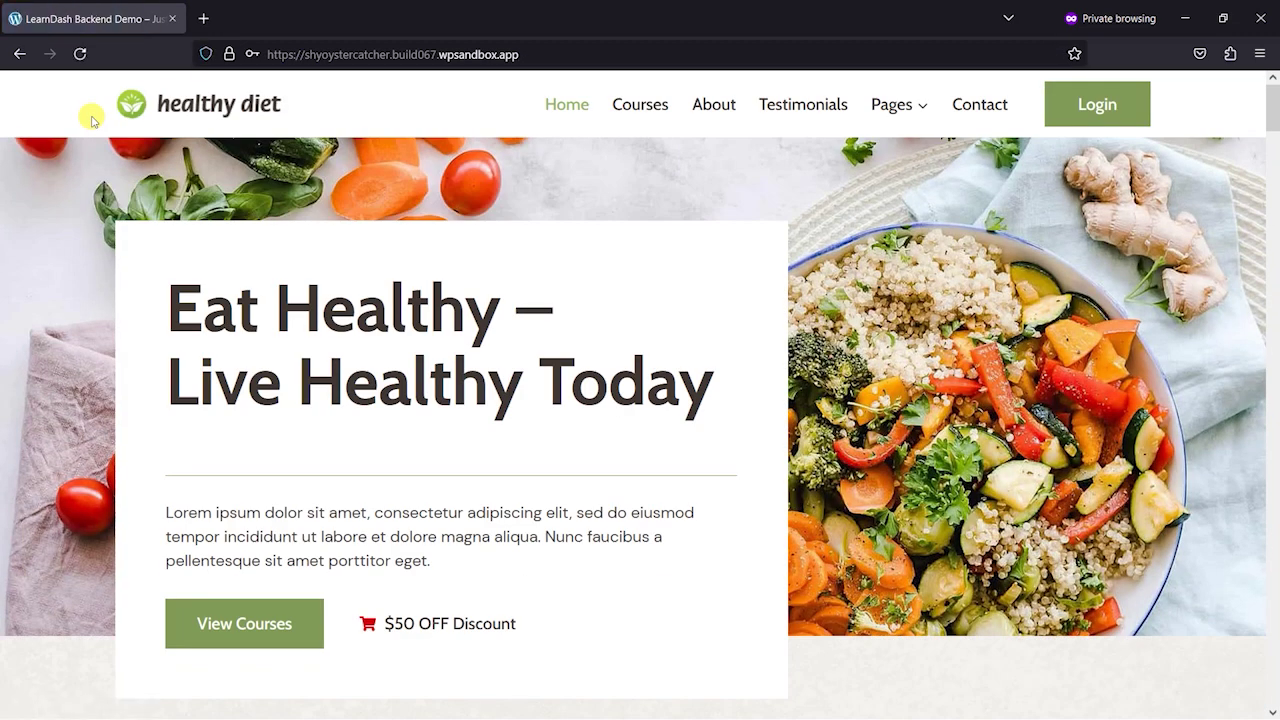
scroll(837, 237, "down", 10)
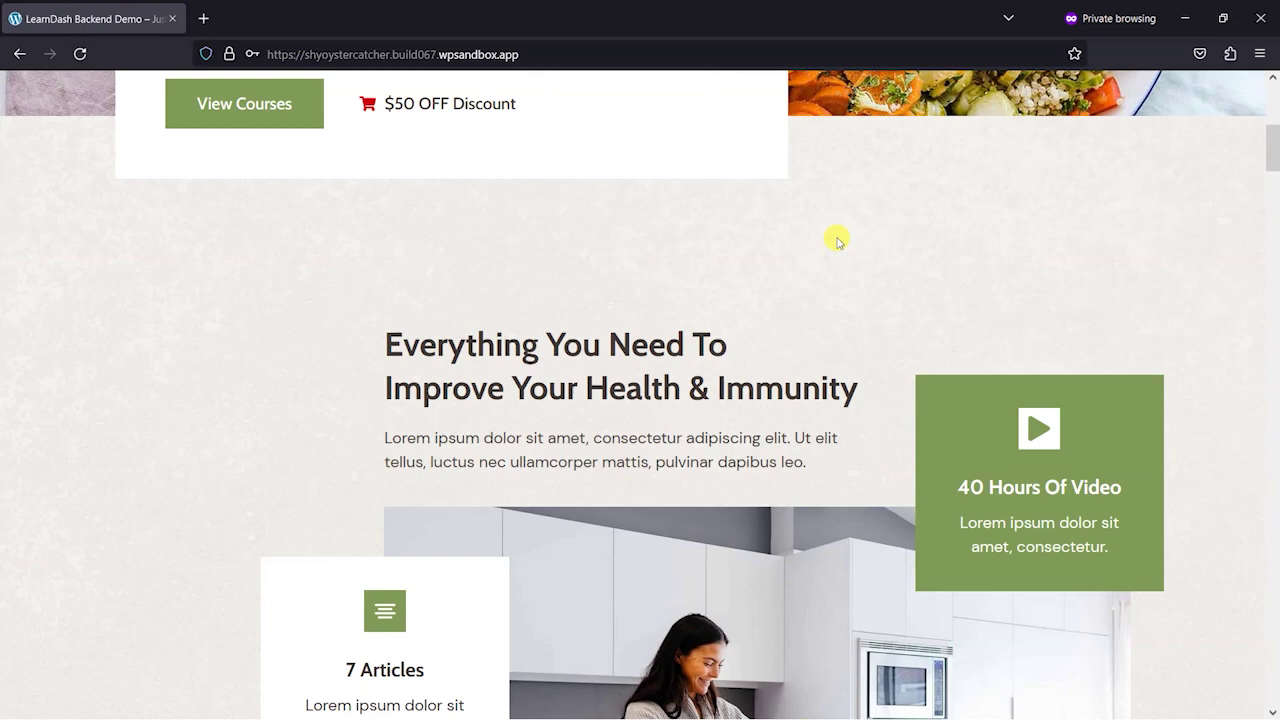
scroll(648, 328, "up", 10)
key("alt+Tab")
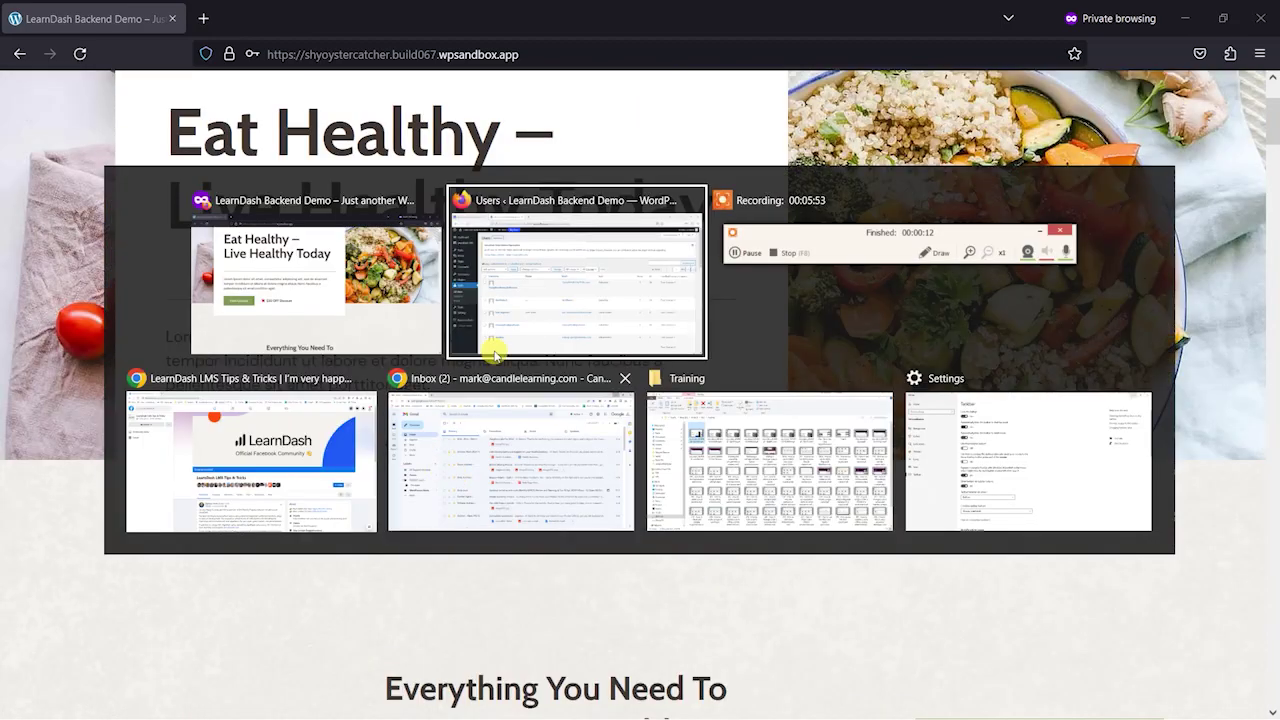
- Copy the learndash-groups-plus page link from Step 2 of the Groups Plus settings
mouse_move(86, 151)
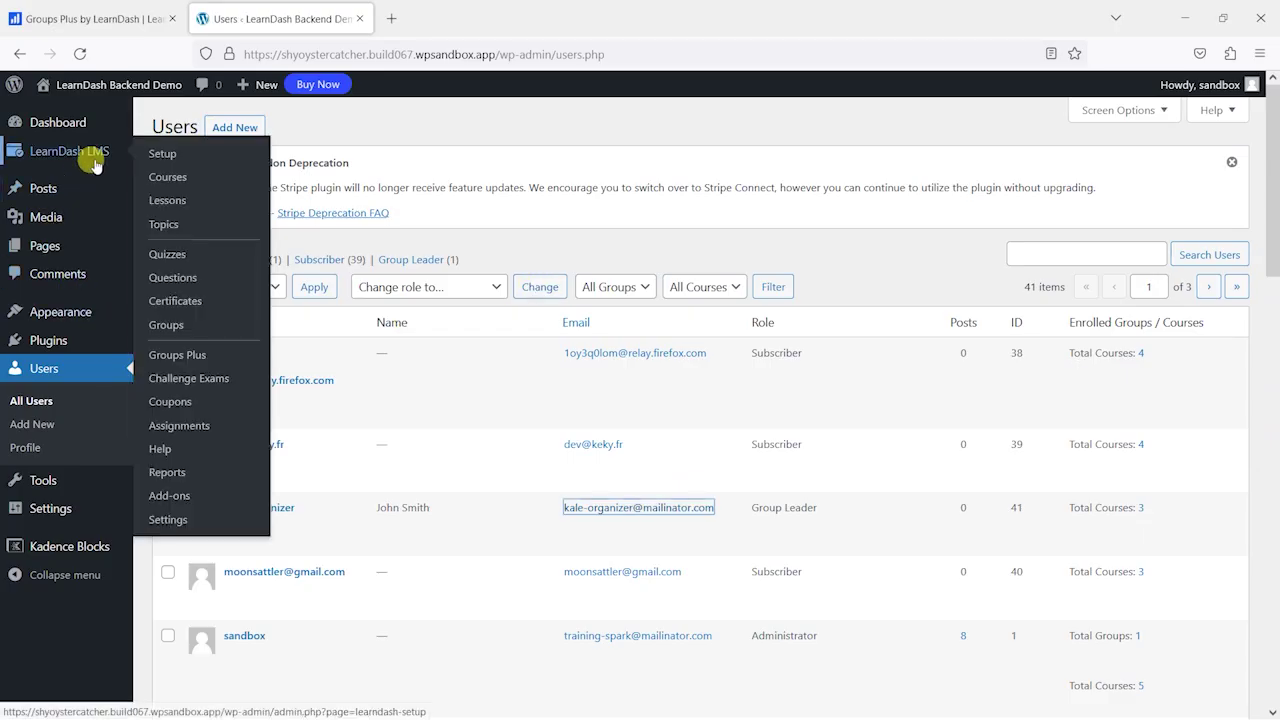
left_click(197, 358)
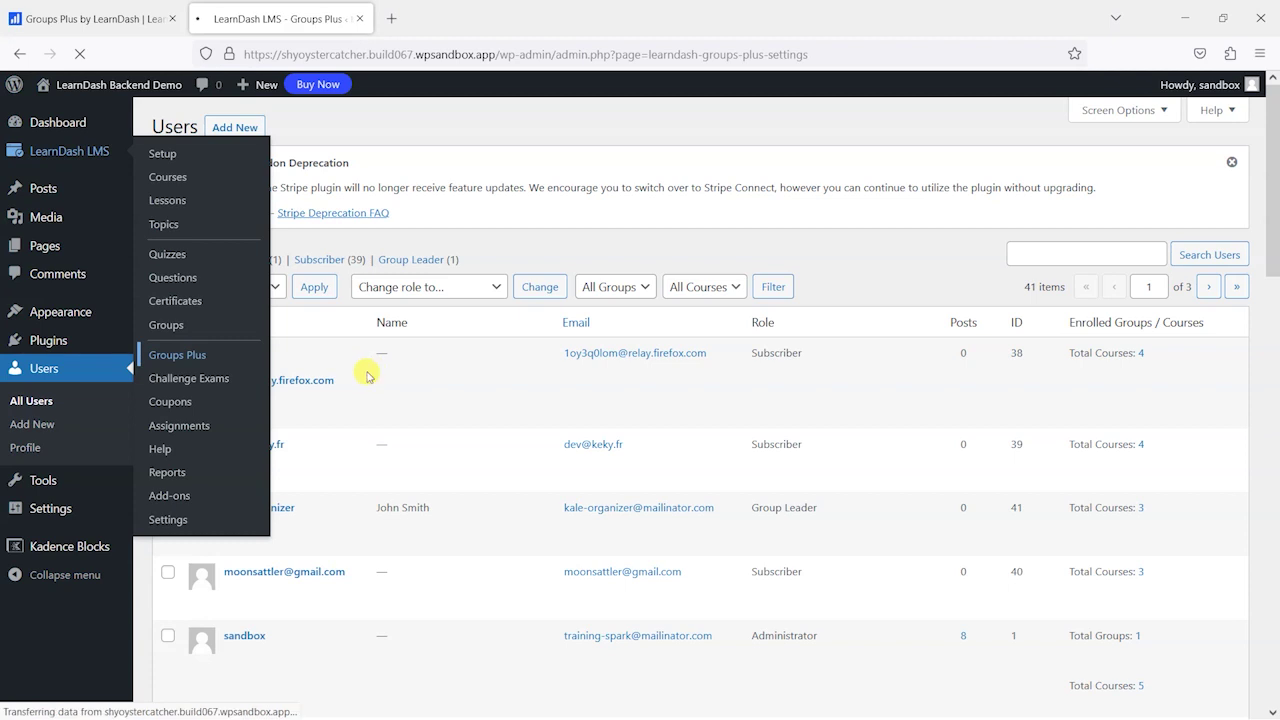
scroll(322, 389, "down", 3)
scroll(322, 389, "up", 2)
scroll(366, 497, "down", 3)
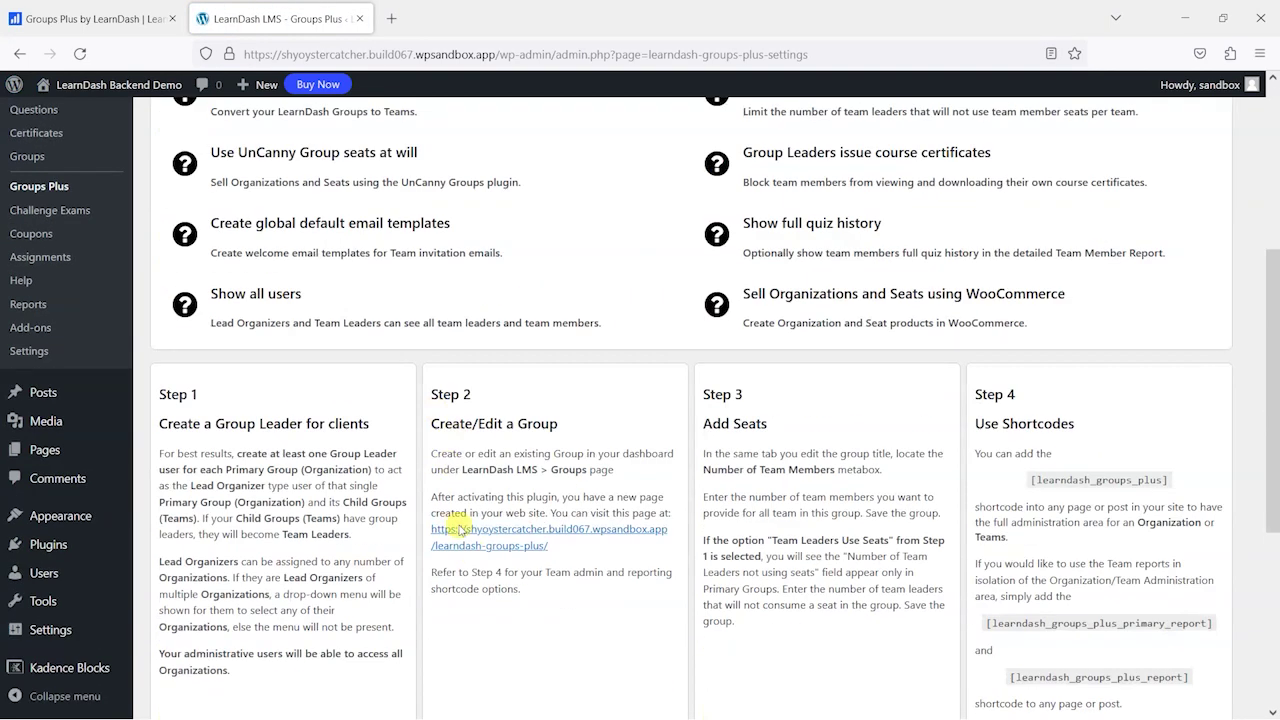
right_click(487, 528)
left_click(518, 431)
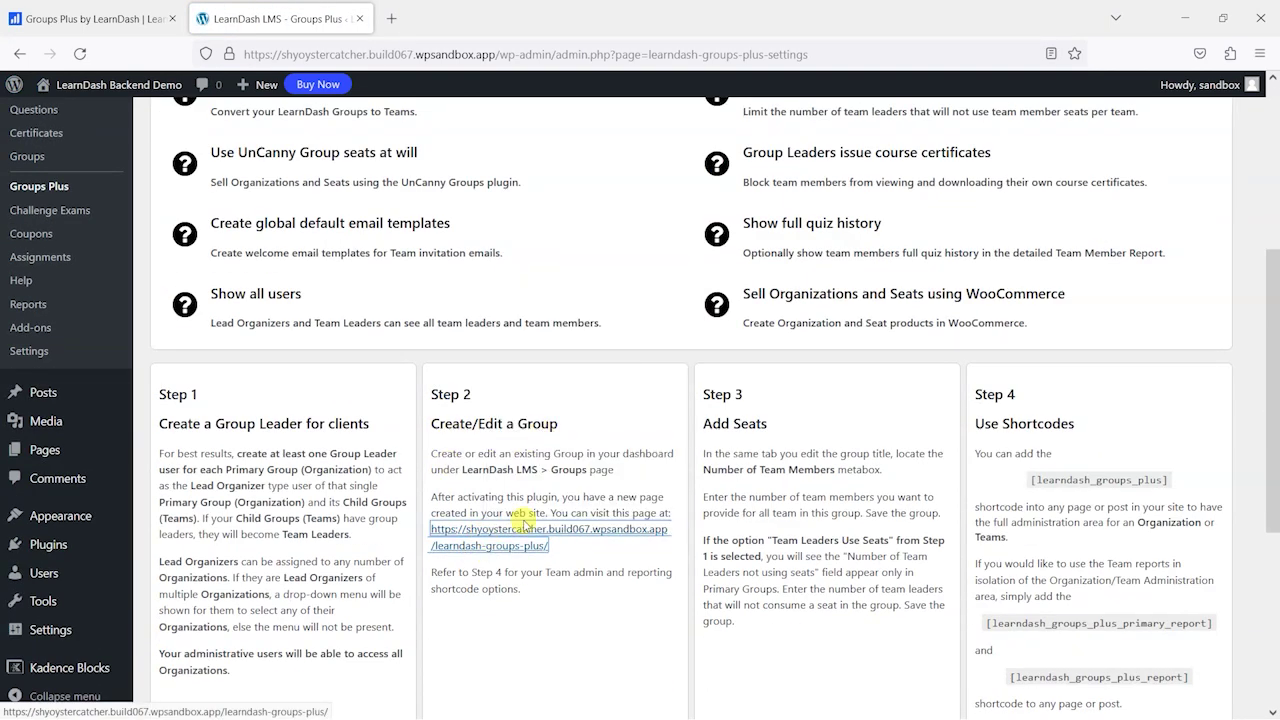
- Bring the private window, signed in as the organizer, to the front
left_click(537, 492)
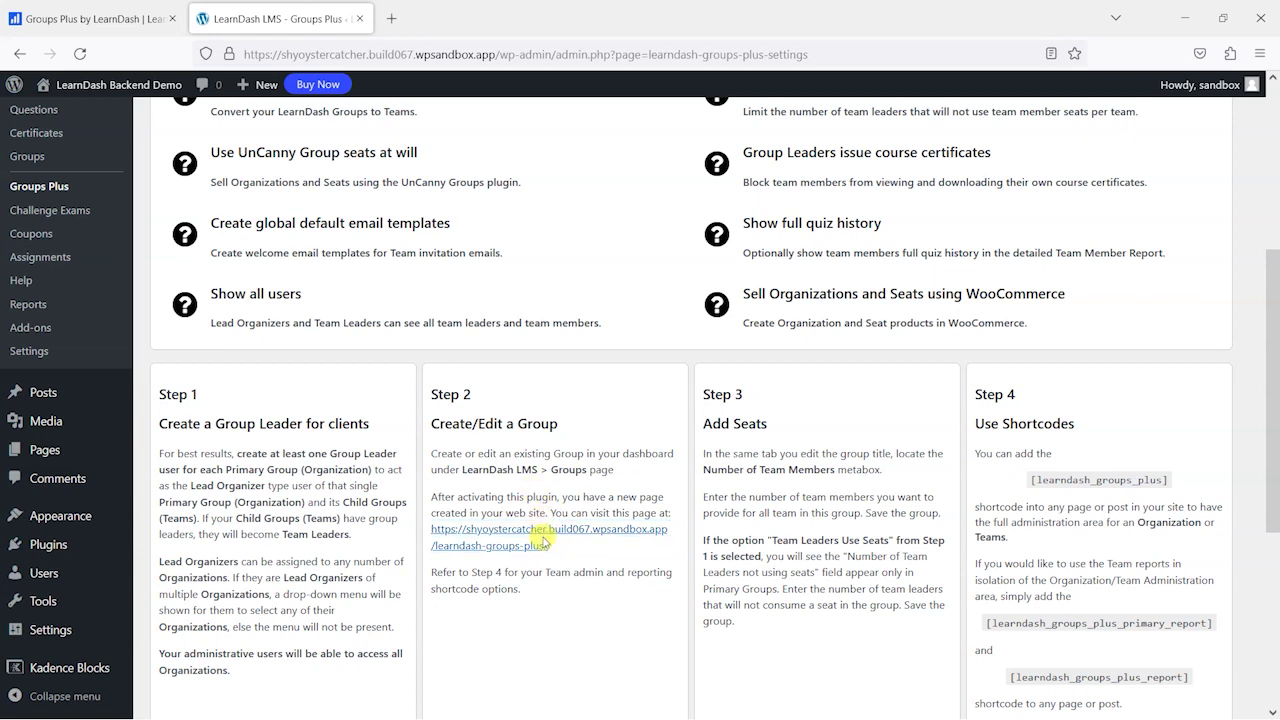
key("alt+Tab")
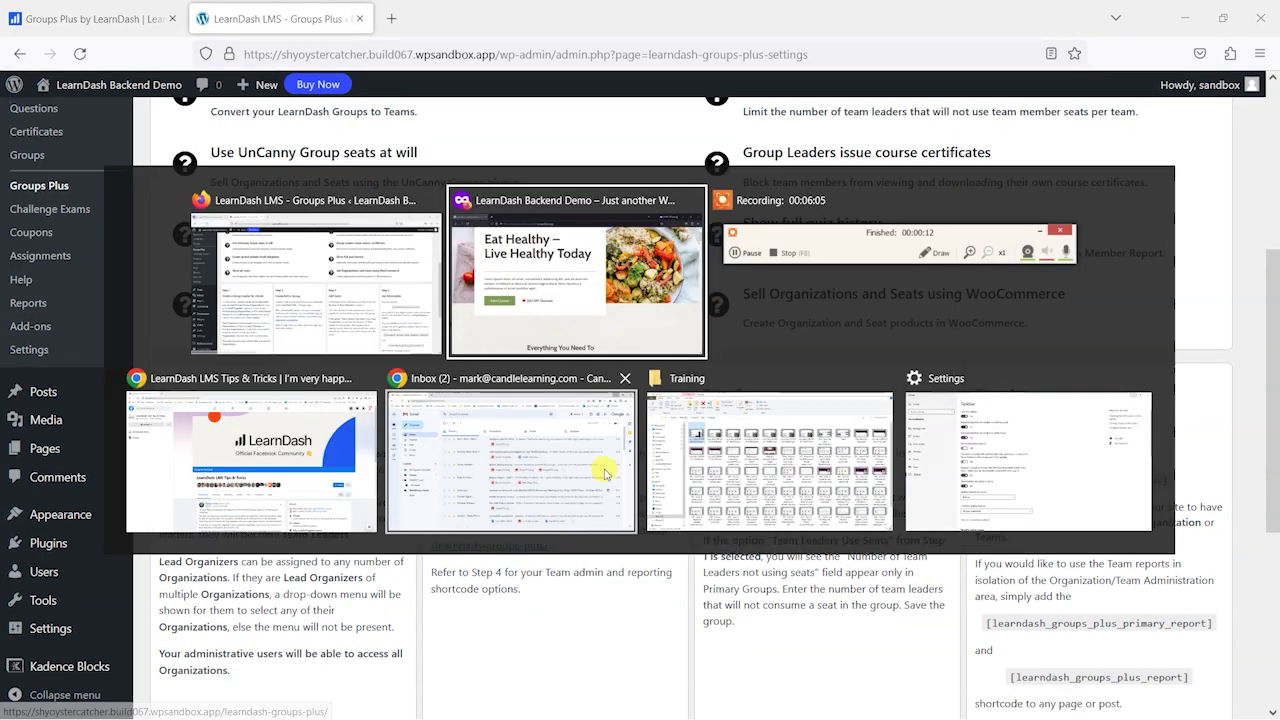
left_click(517, 230)
- Load the copied page in the private window, showing The Kale Blazers with 0 seats remaining
left_click(443, 50)
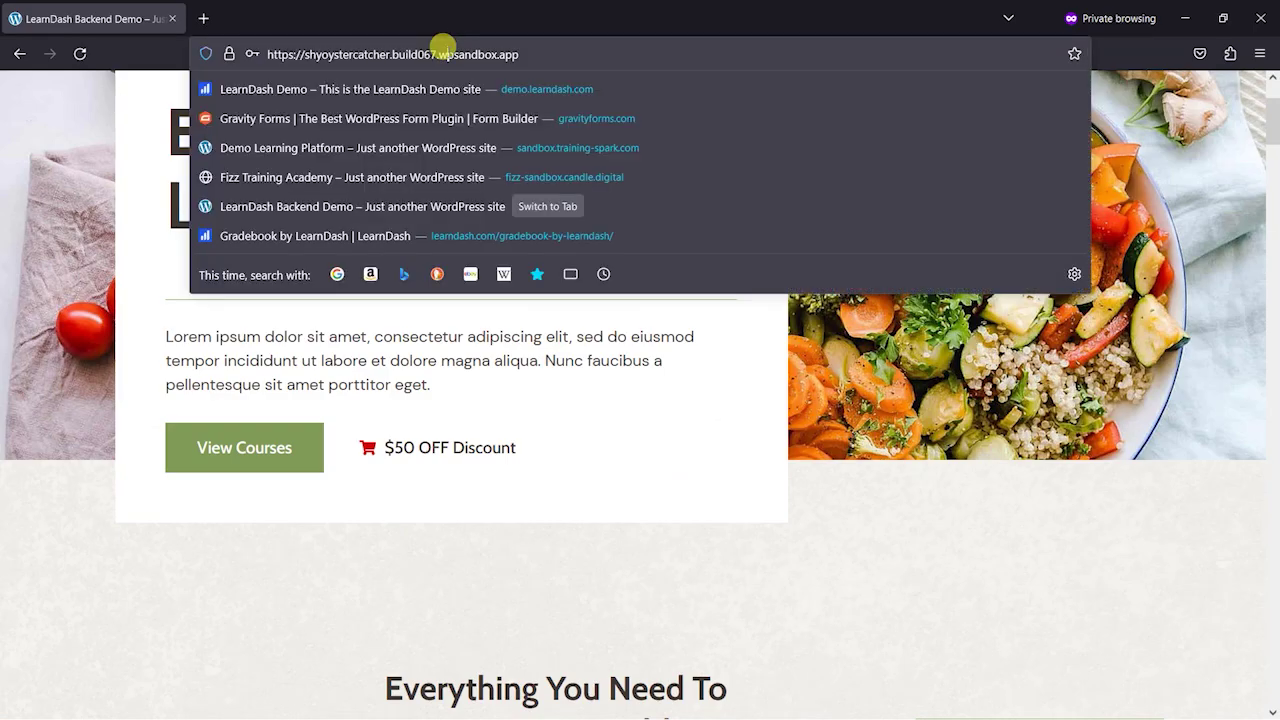
key("ctrl+v")
key("Return")
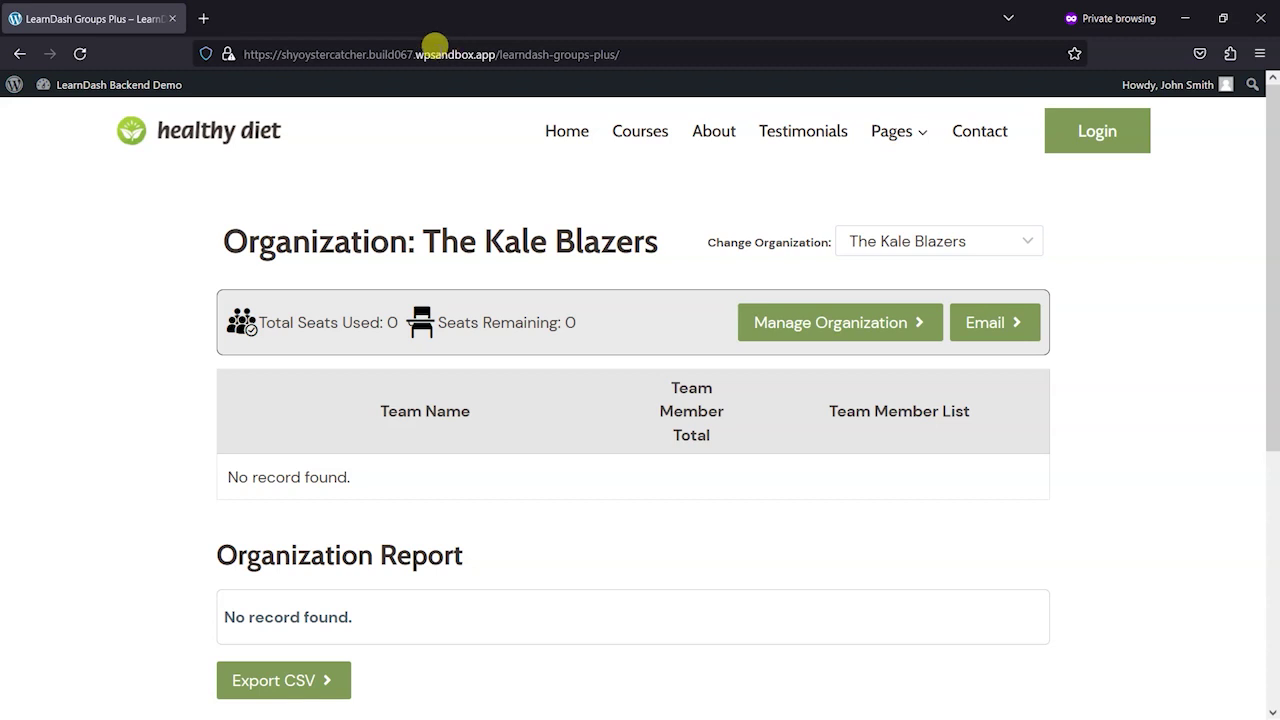
scroll(677, 306, "down", 2)
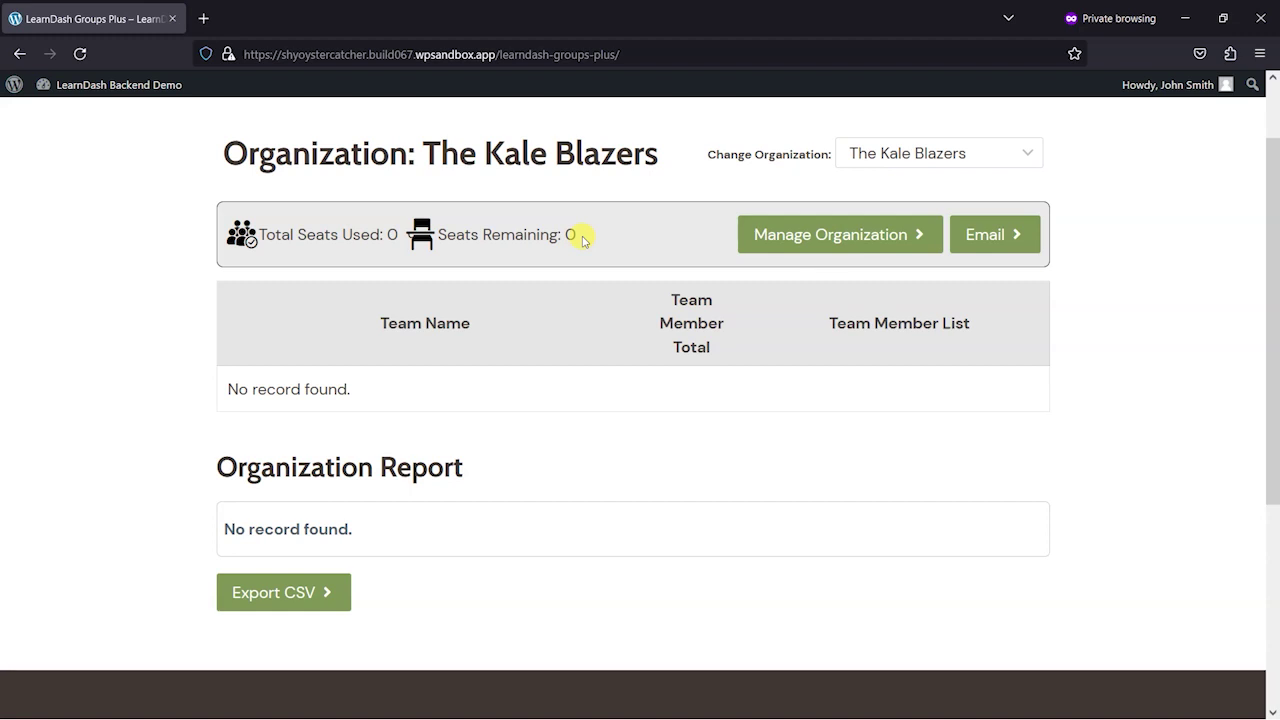
key("alt+Tab")
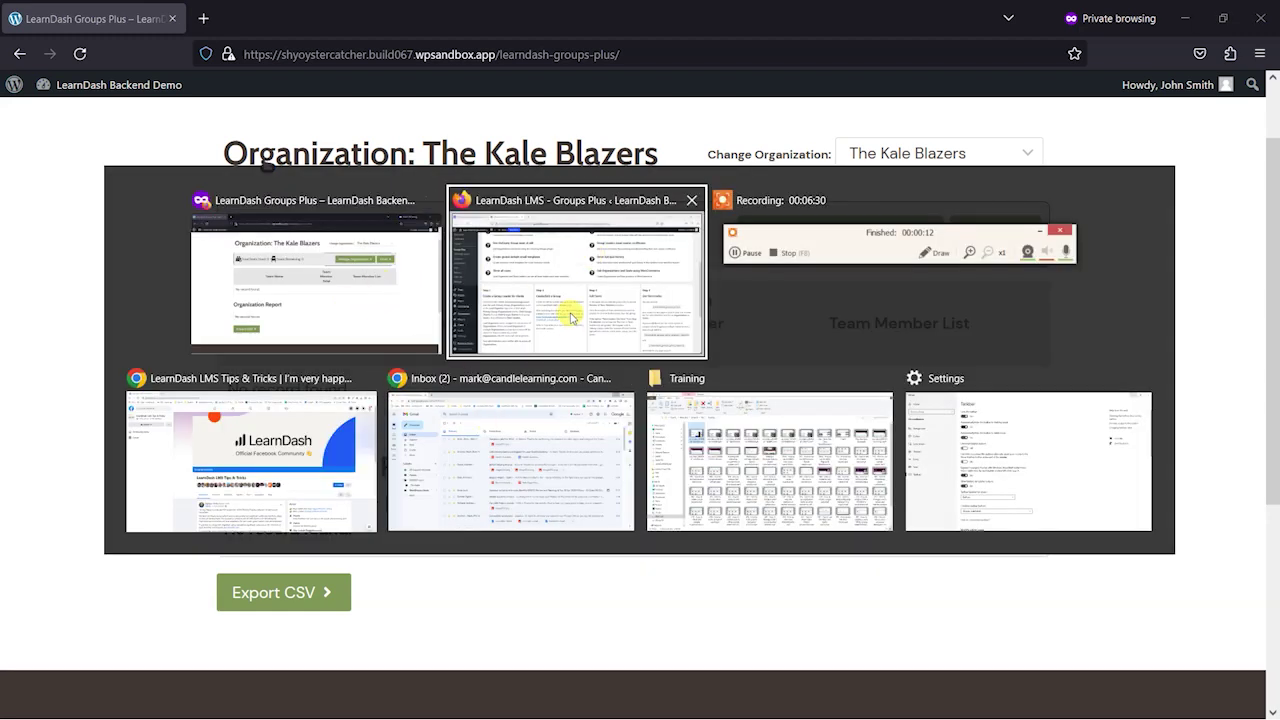
left_click(566, 275)
- Set The Kale Blazers' Number of Team Members to 50, update, and reload the front end
scroll(566, 275, "up", 4)
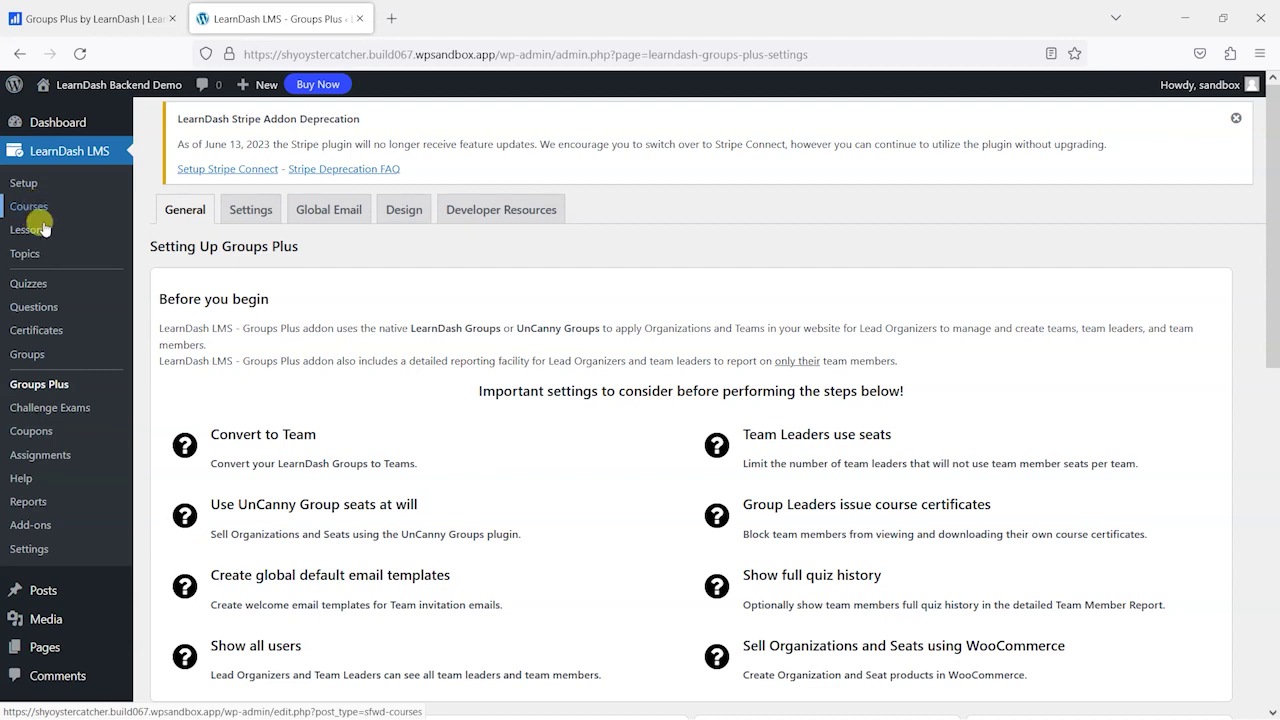
left_click(44, 387)
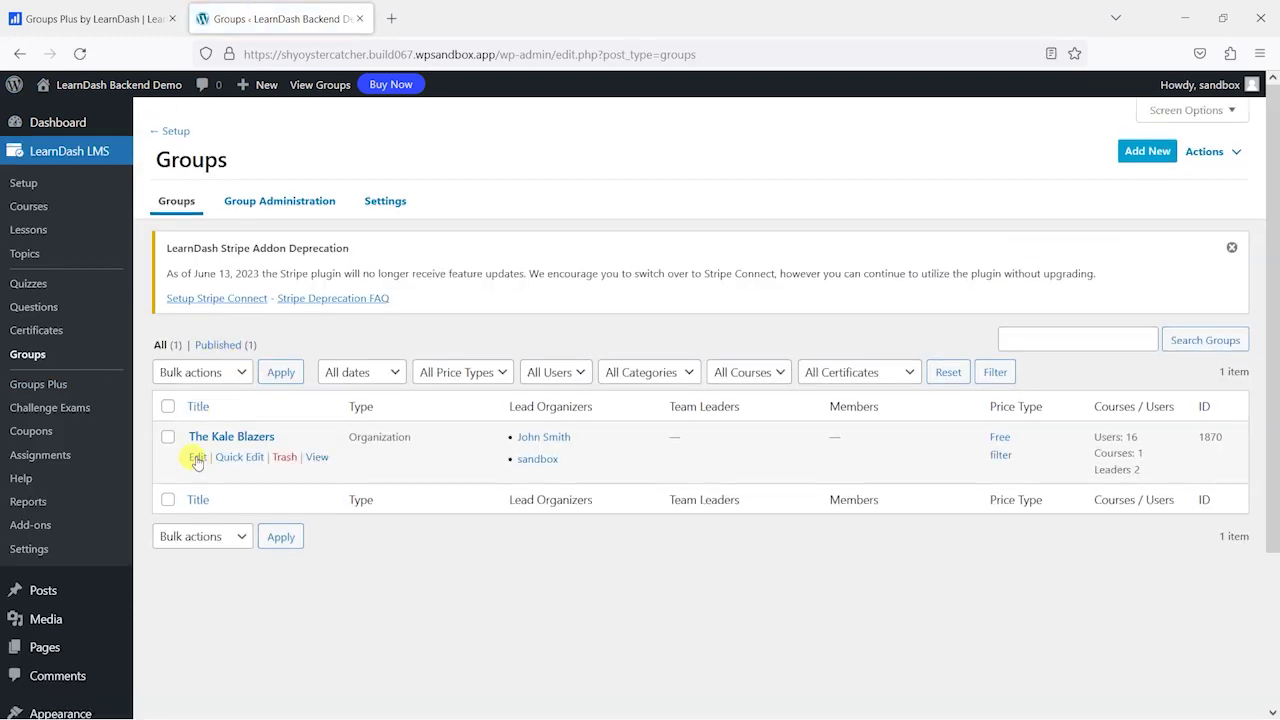
left_click(197, 458)
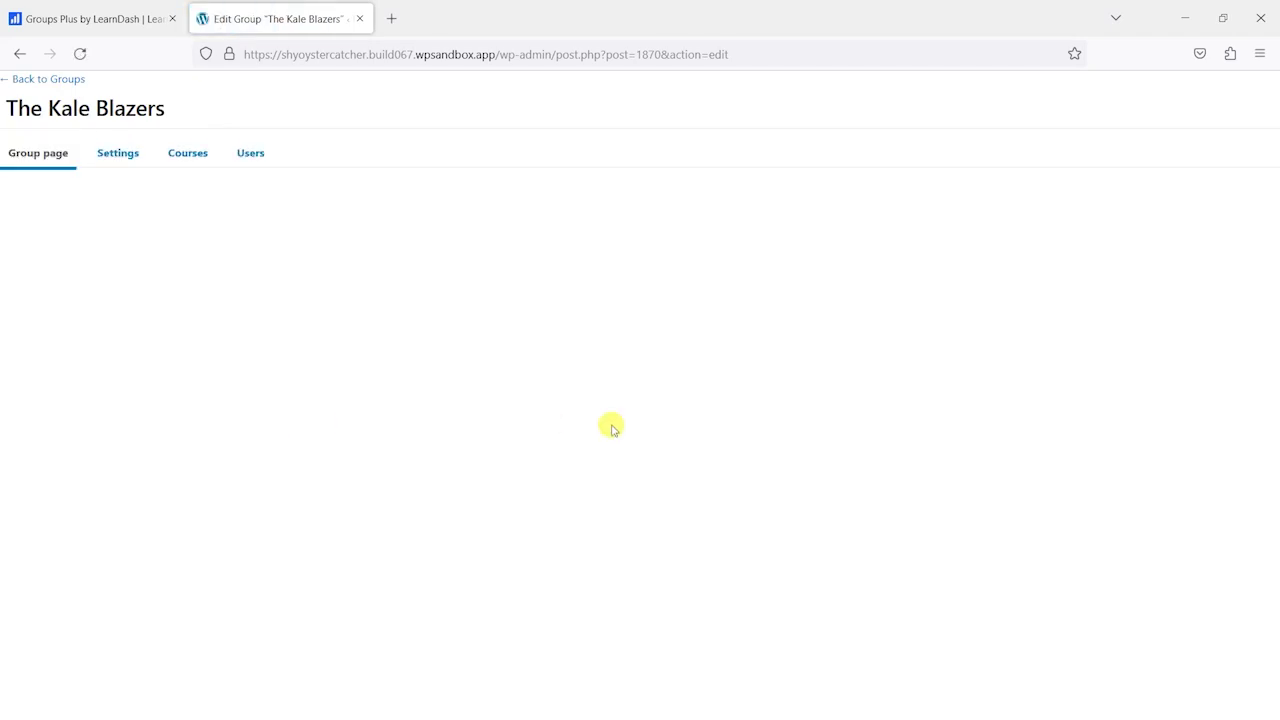
scroll(1131, 468, "down", 3)
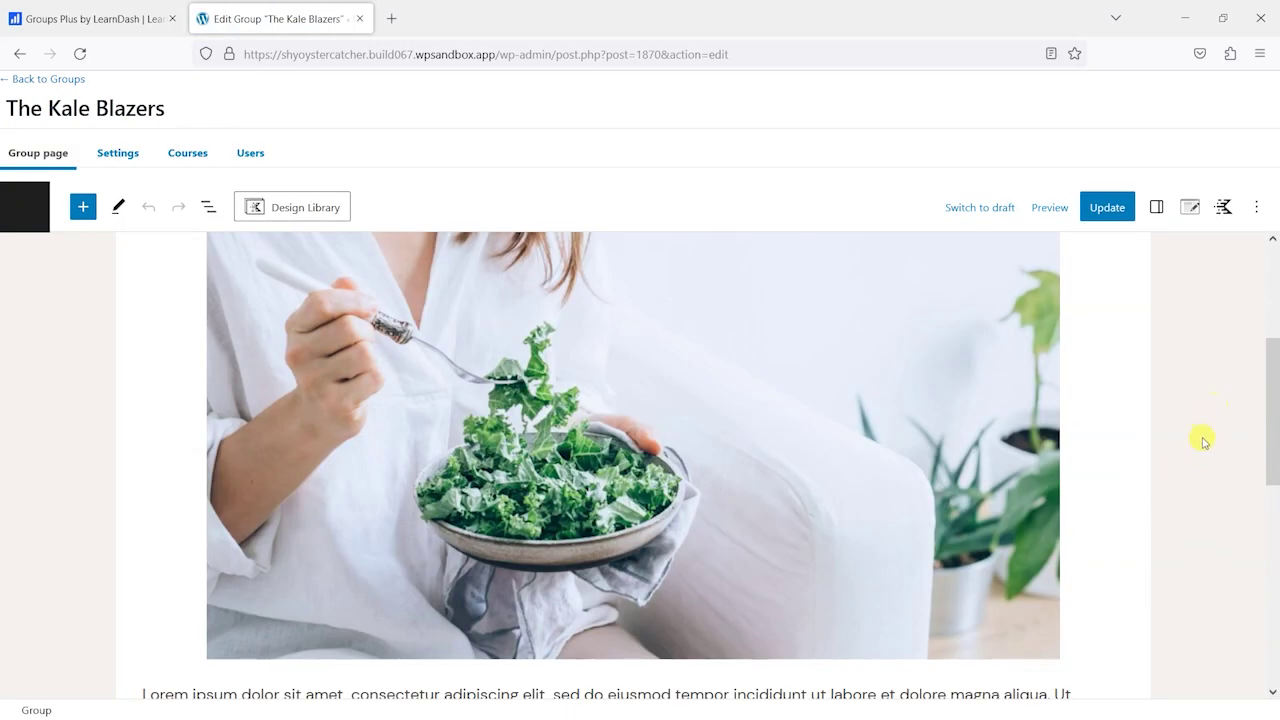
left_click(1156, 207)
scroll(1140, 502, "down", 2)
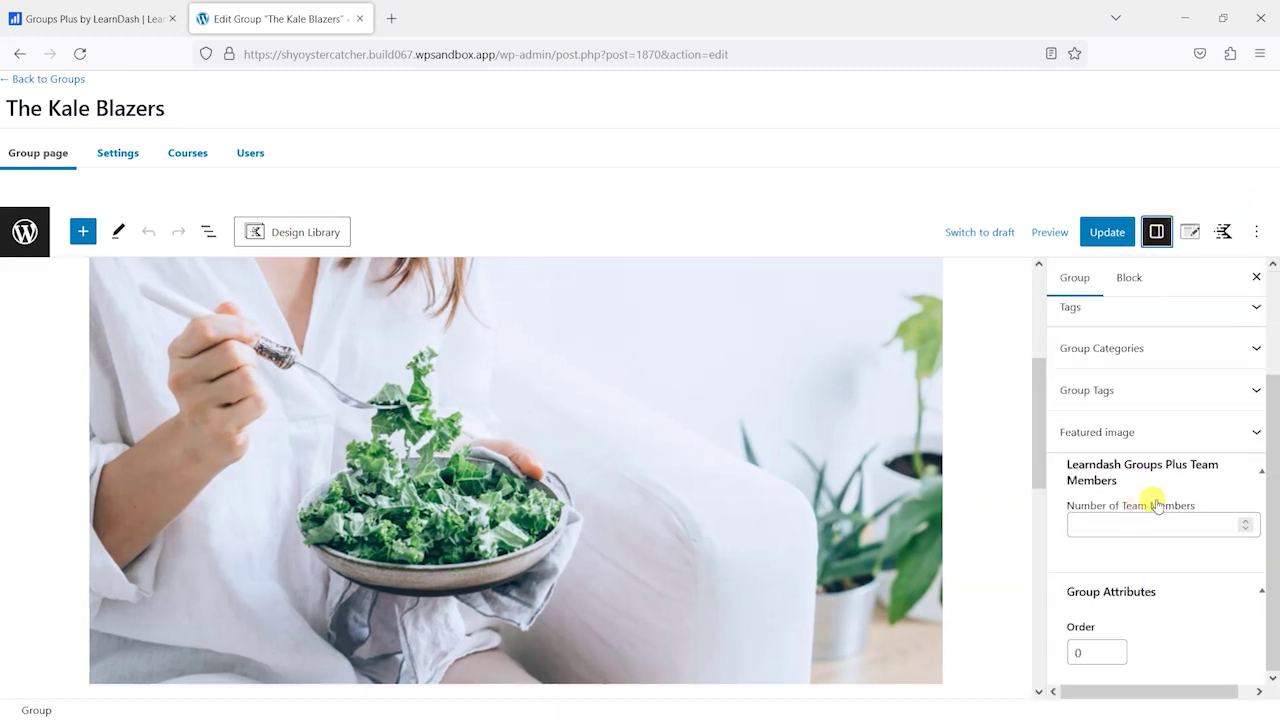
left_click(1125, 526)
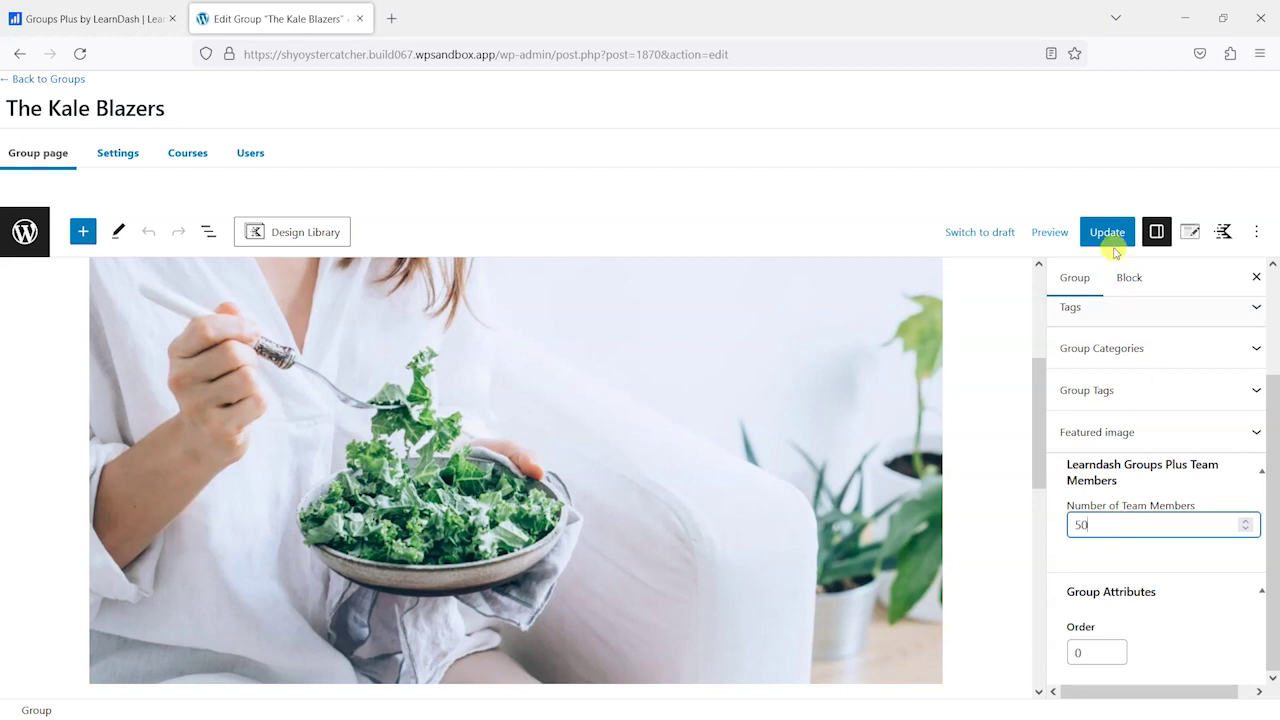
left_click(1107, 233)
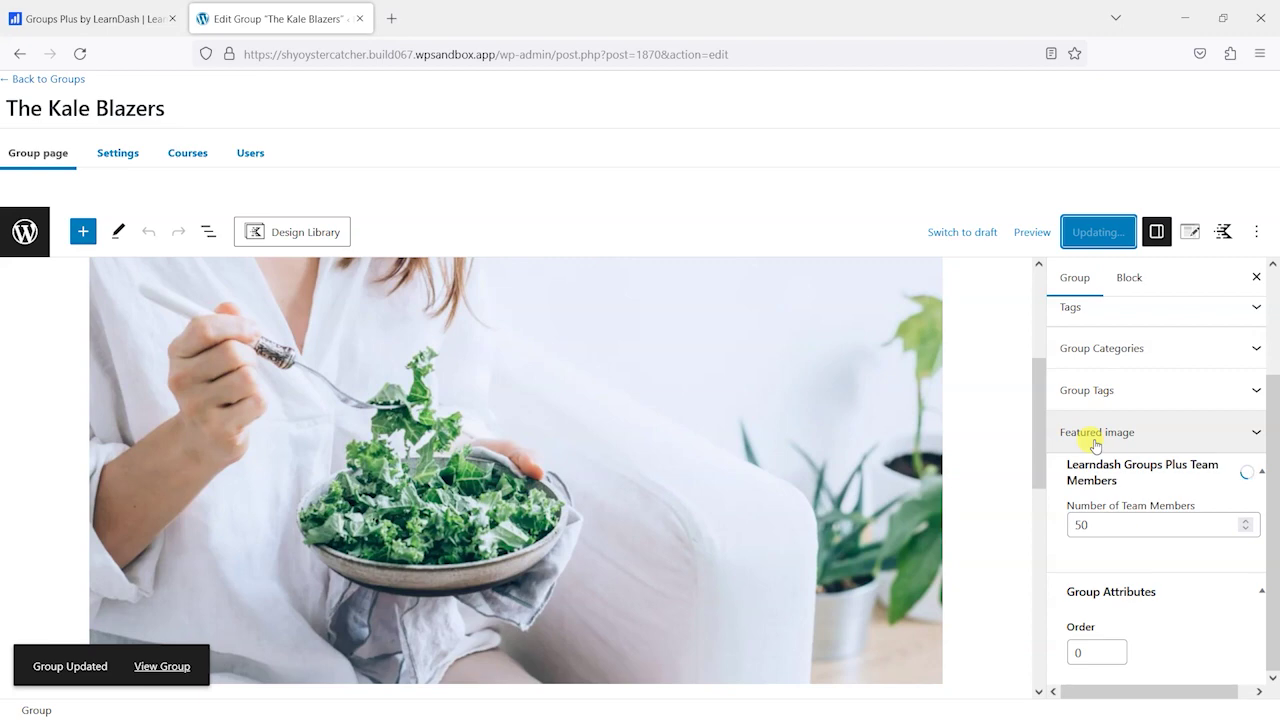
key("alt+Tab")
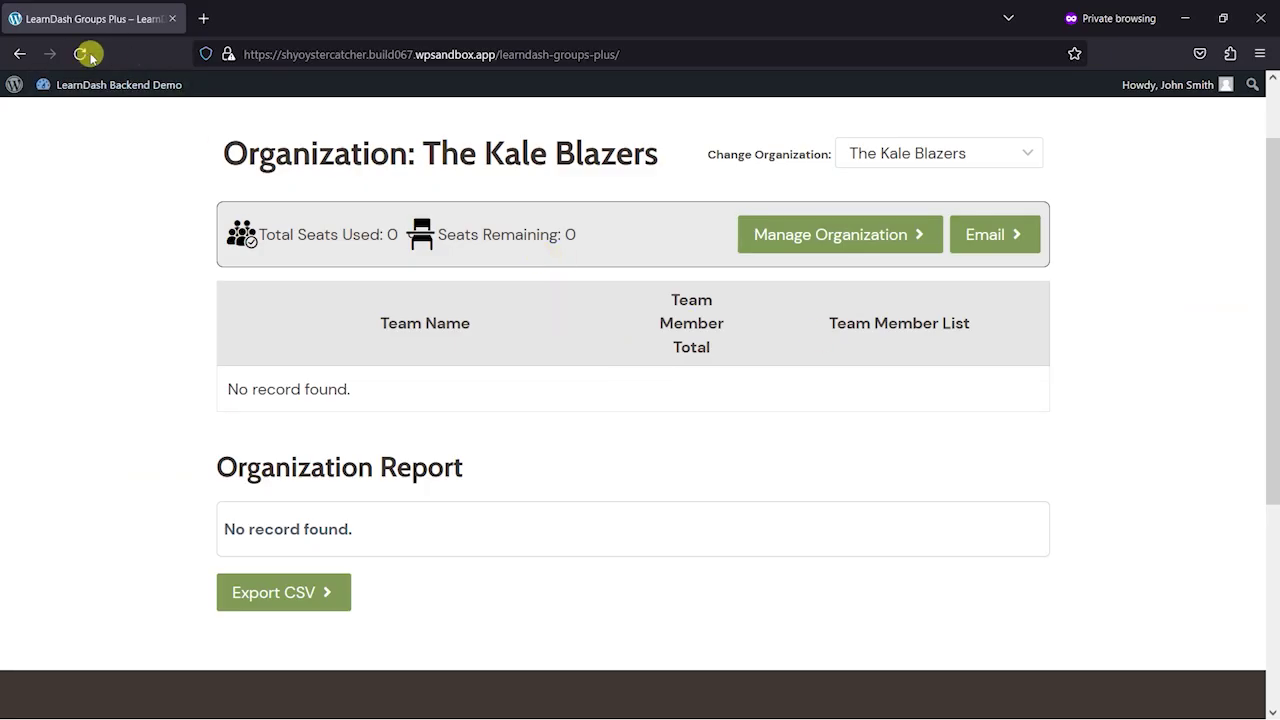
left_click(80, 54)
- Open Manage Organization and begin the Add Team form at the Team Name field
left_click(800, 247)
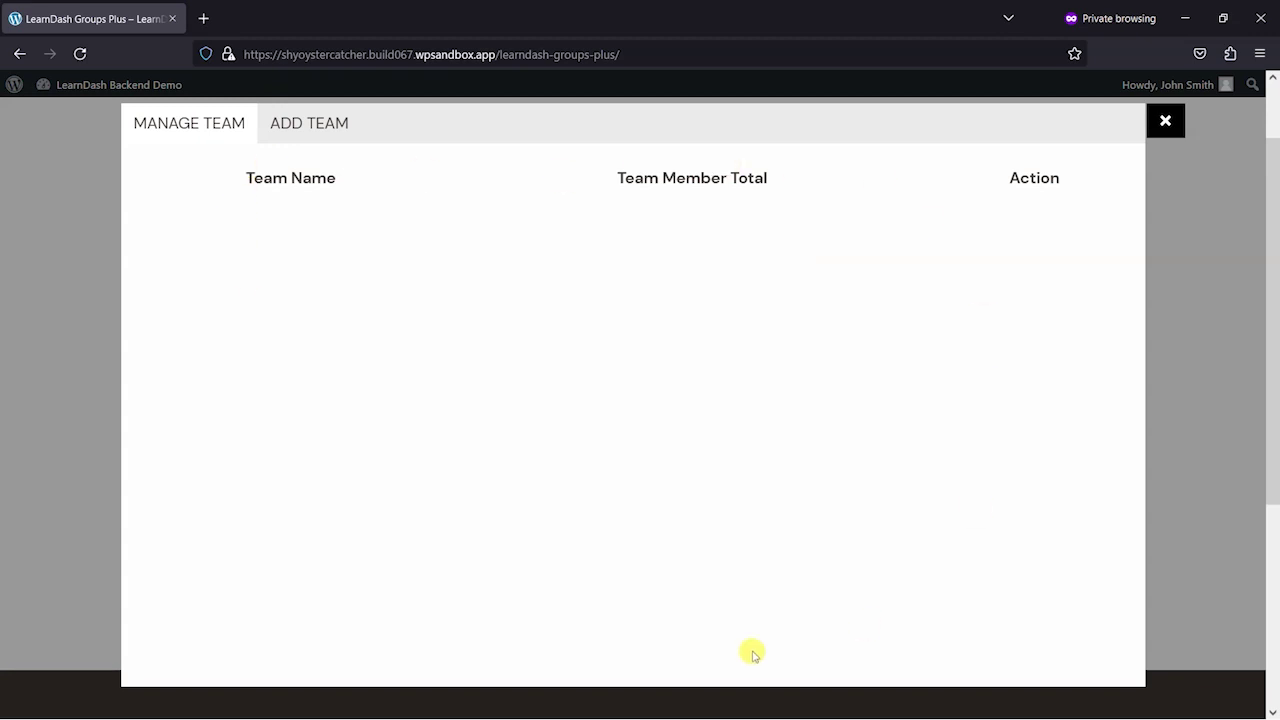
left_click(305, 125)
left_click(252, 180)
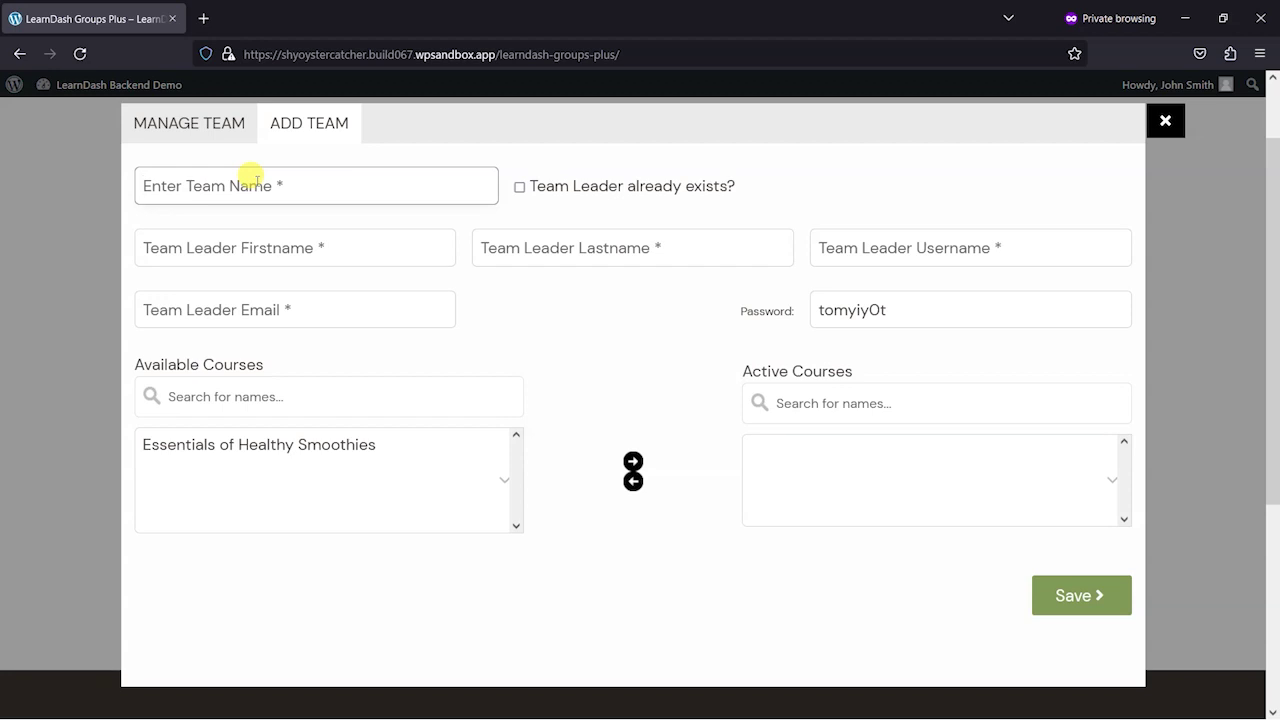
- Name the team April 2023 Cohort, leaving the existing team leader option unticked
type("April 2023 Cohort")
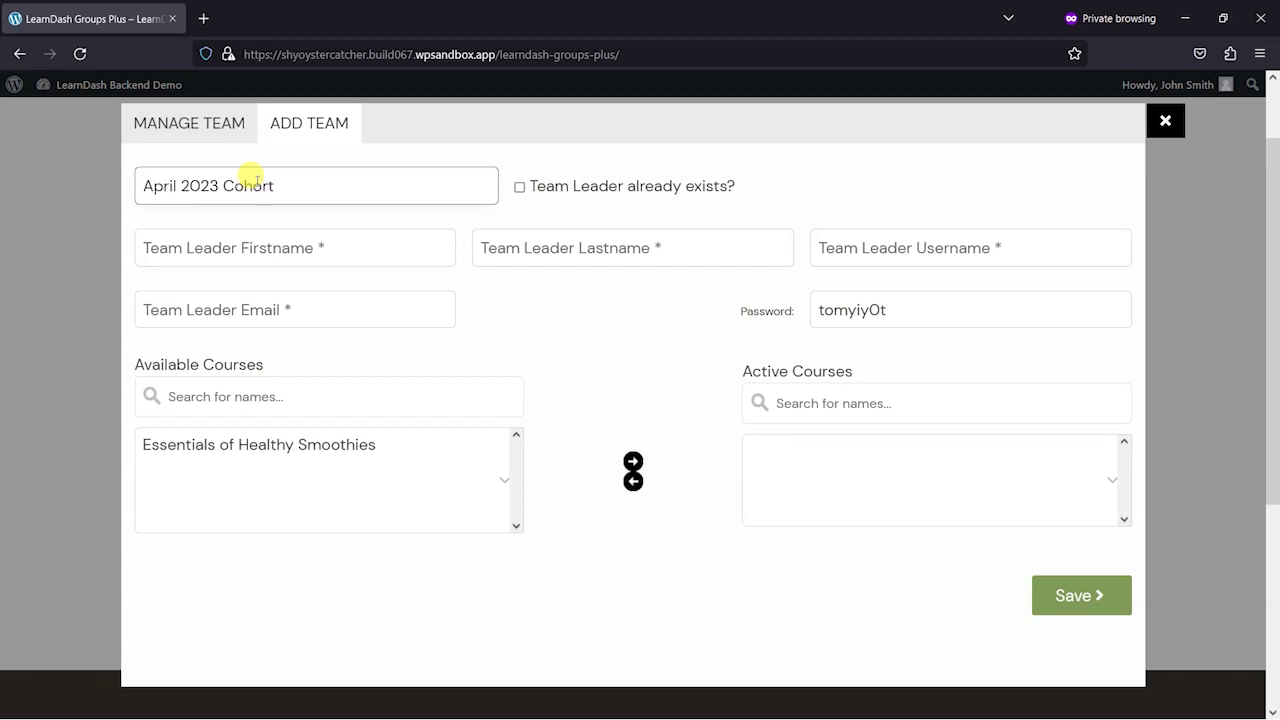
left_click(519, 187)
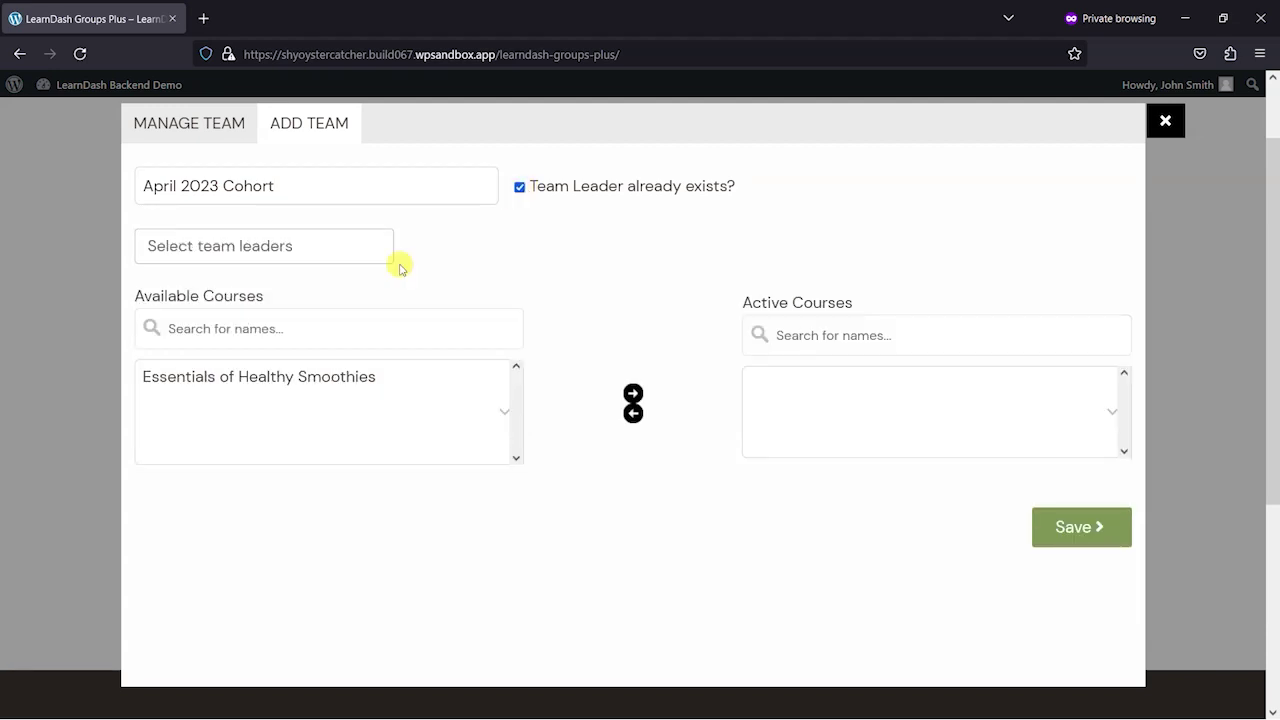
left_click(314, 245)
left_click(337, 236)
left_click(519, 187)
- Enter the new team leader's first name, last name, username and e-mail
left_click(200, 250)
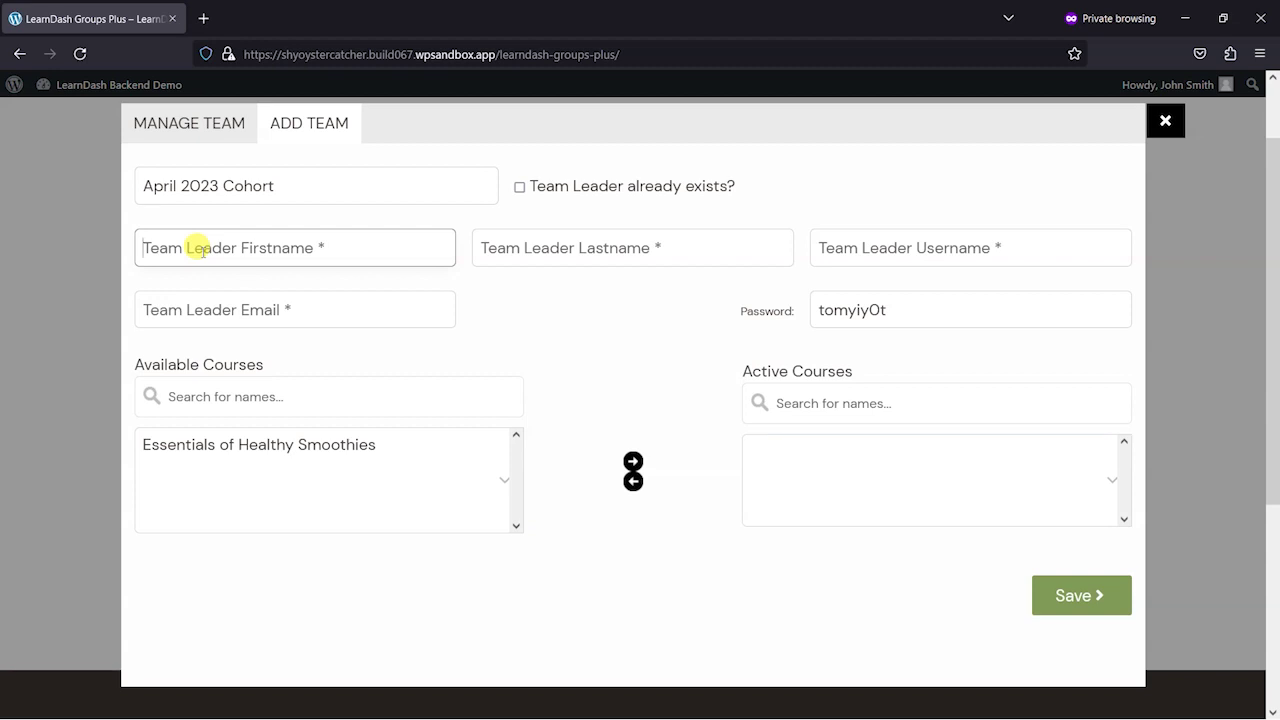
type("Jane")
key("Tab")
type("S")
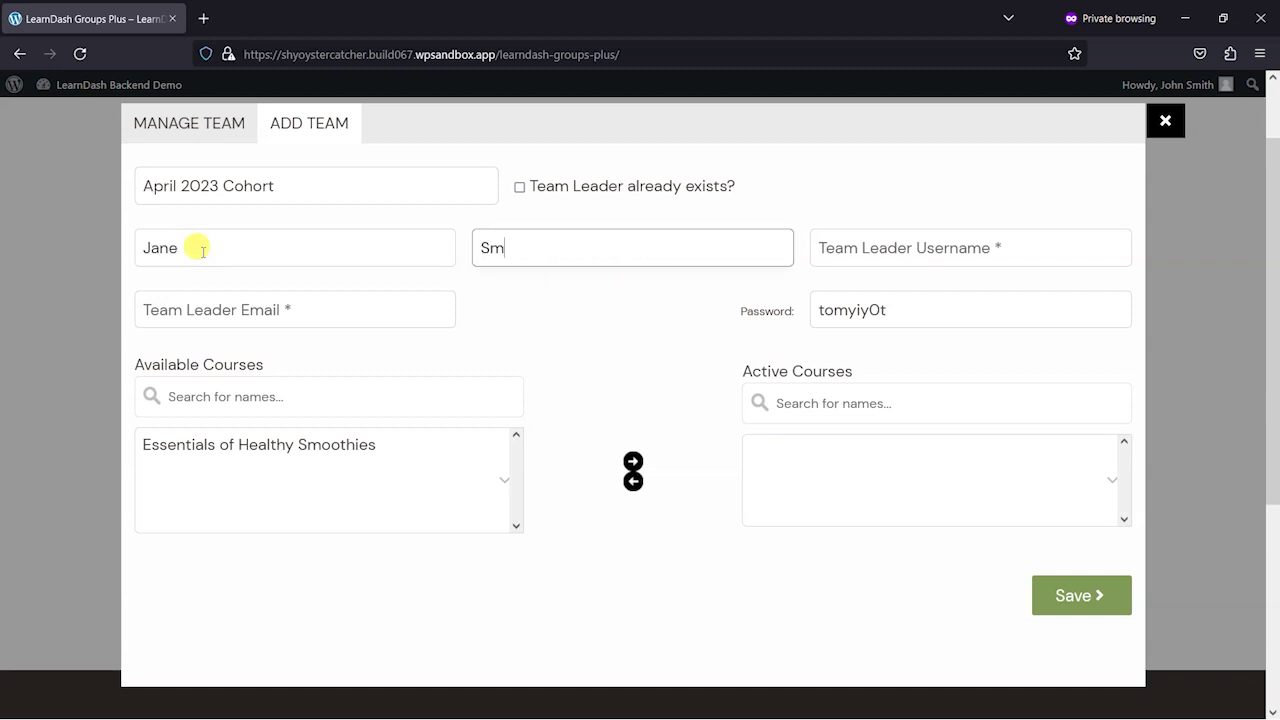
key("Tab")
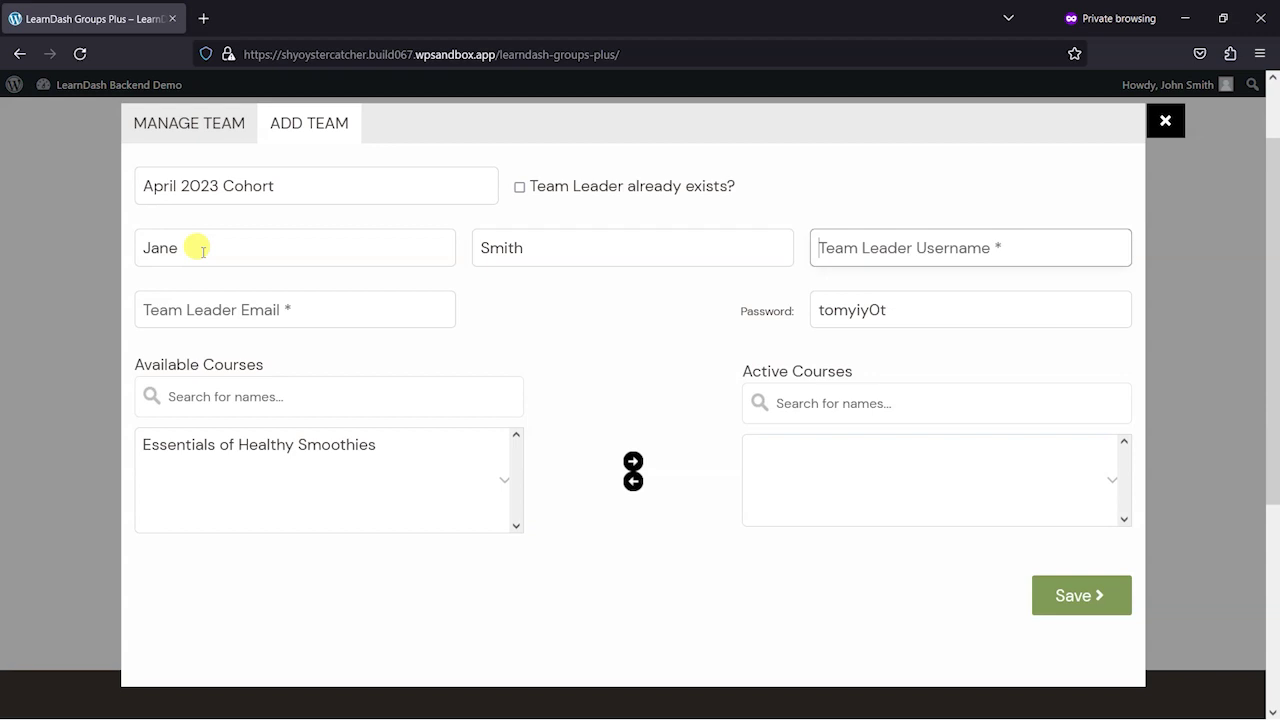
type("j")
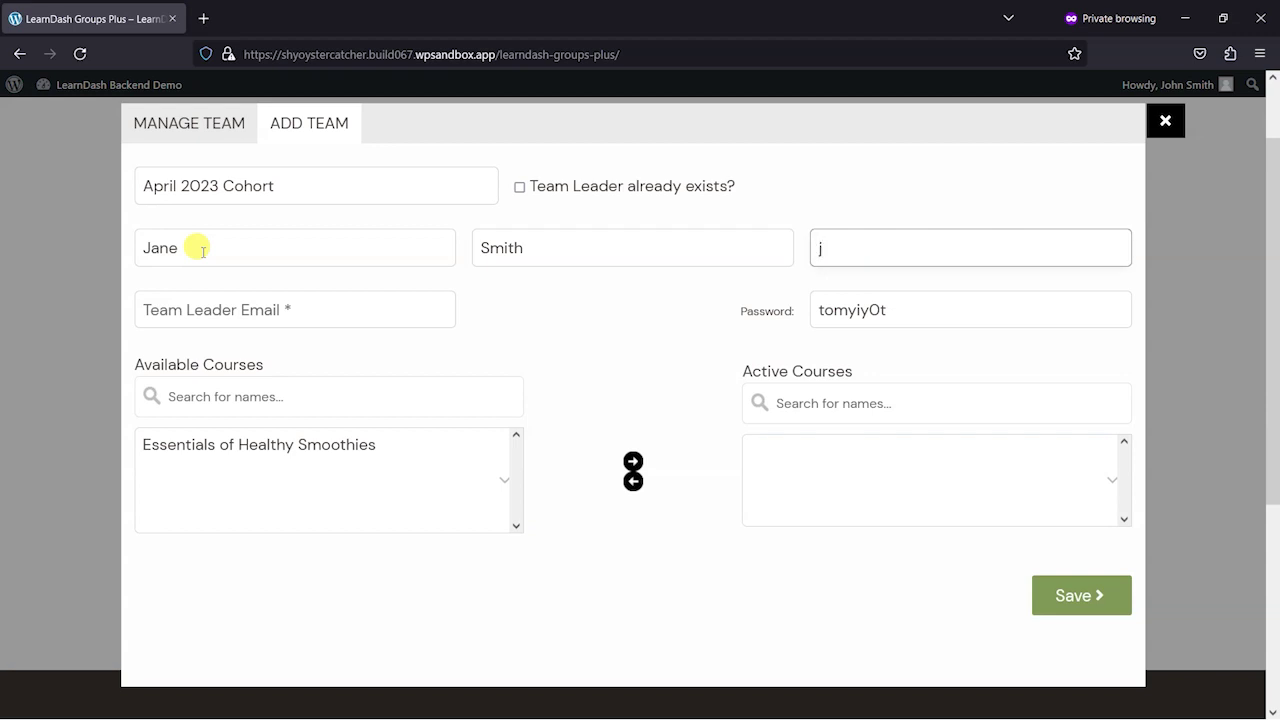
key("BackSpace")
type("jan")
left_click(289, 305)
type("j")
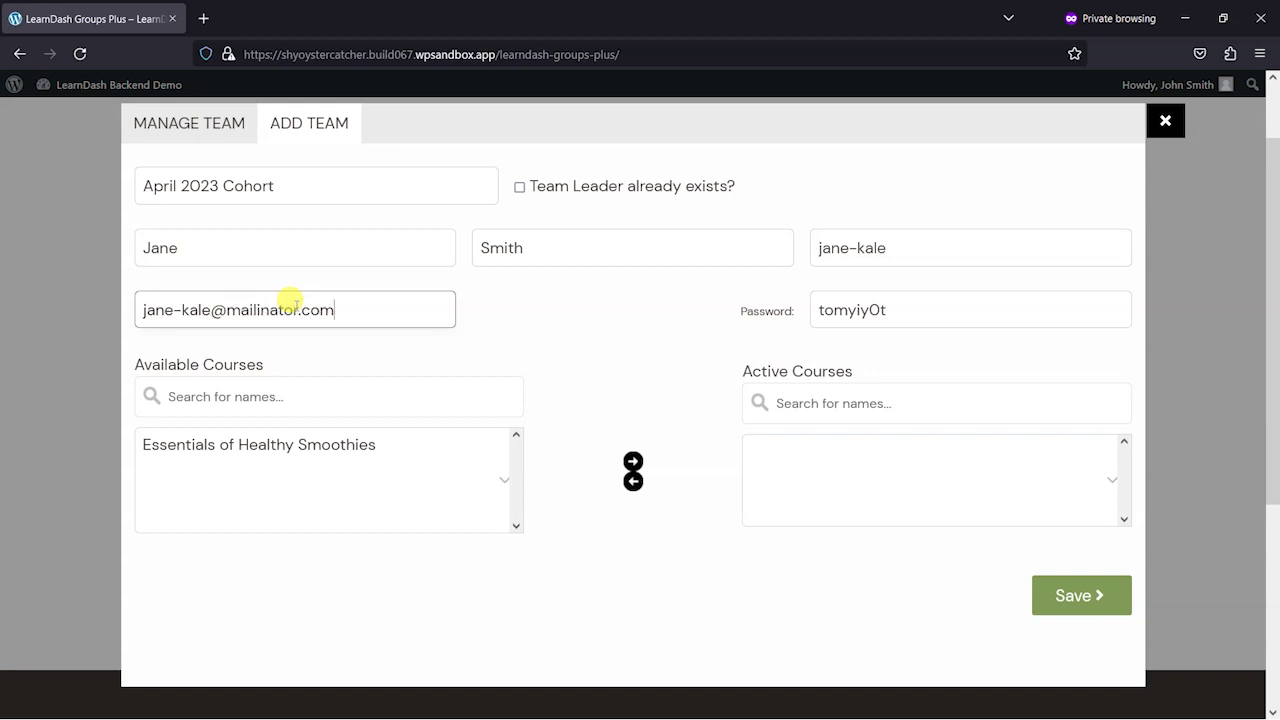
left_click(925, 302)
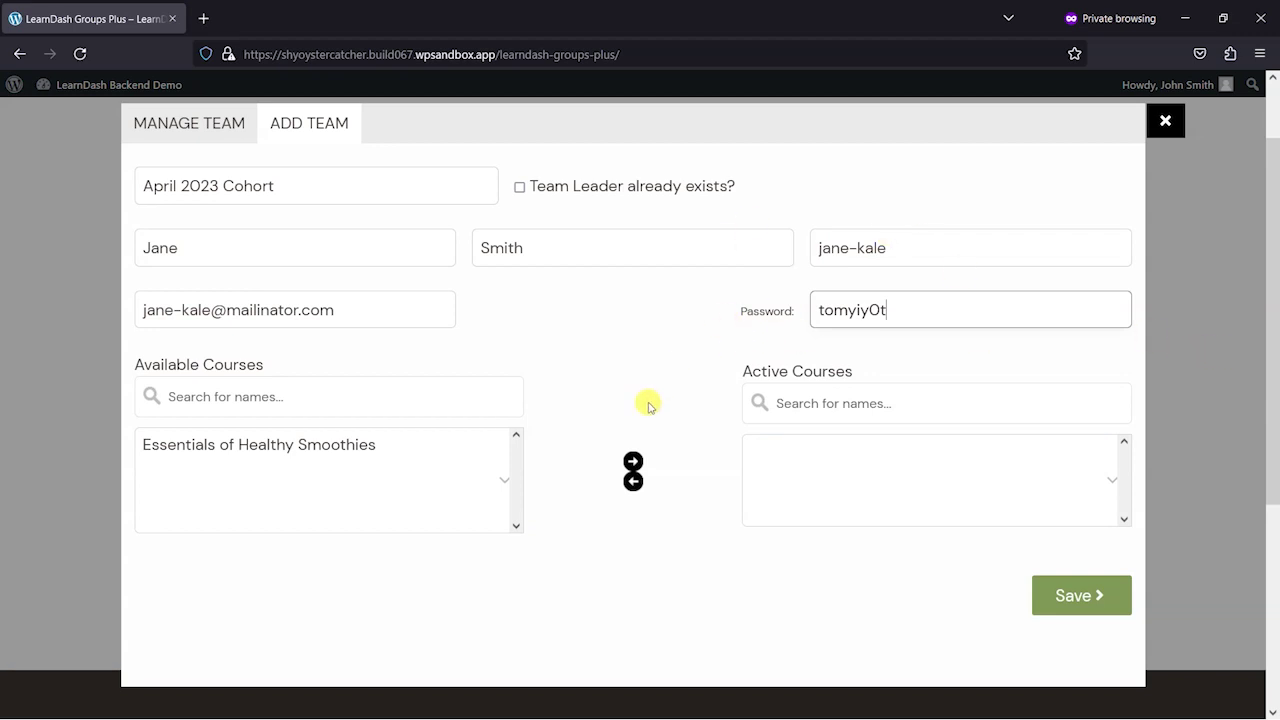
- Make Essentials of Healthy Smoothies an active course, then go to The Kale Blazers group editor
left_click(303, 446)
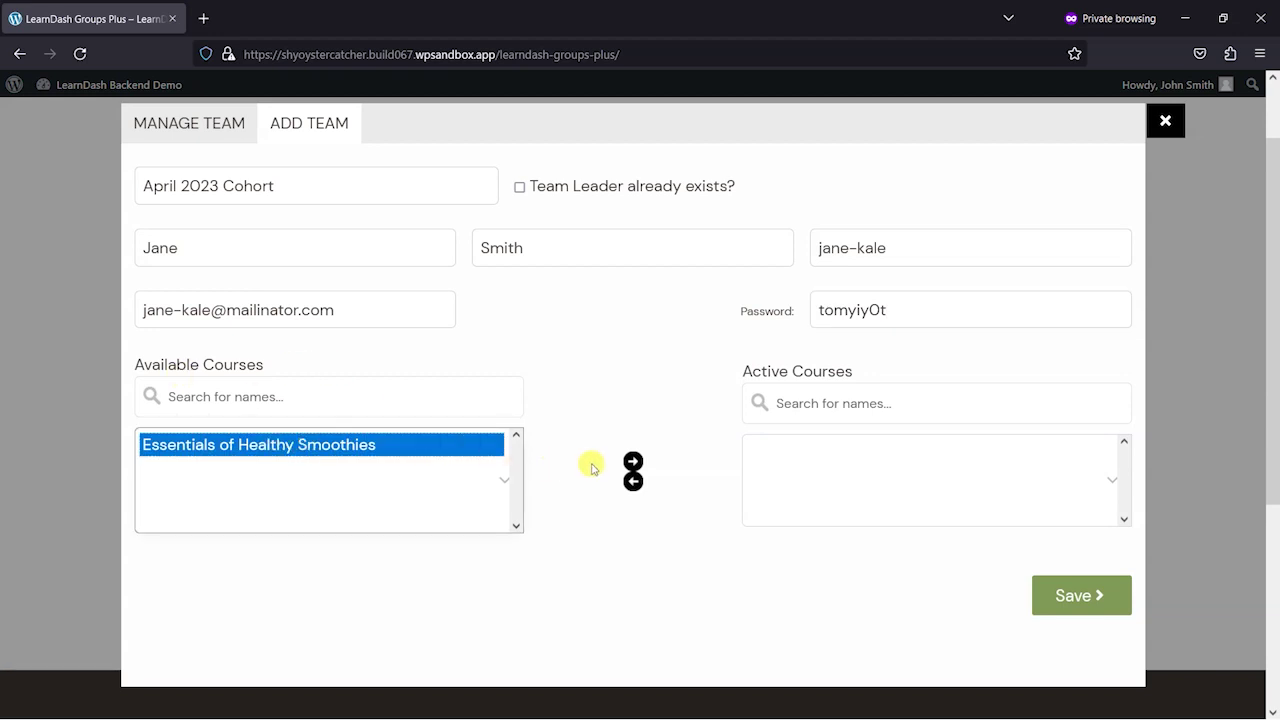
left_click(634, 462)
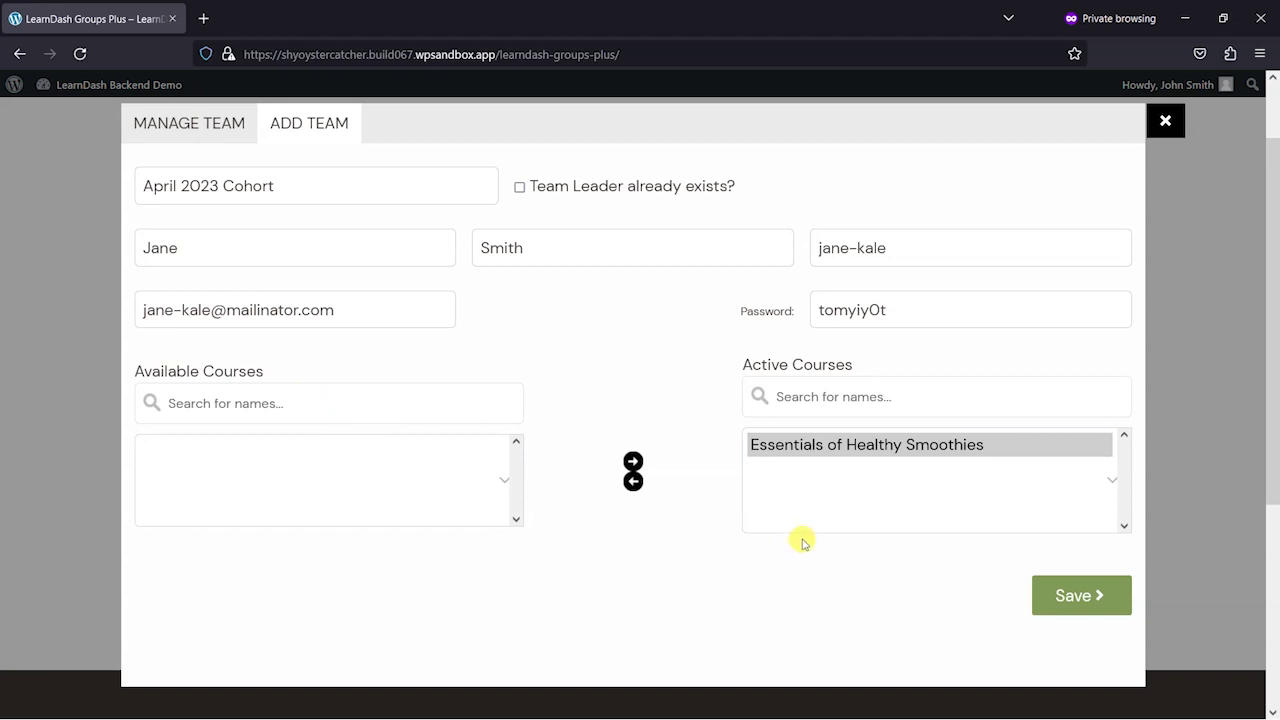
key("alt+Tab")
left_click(363, 282)
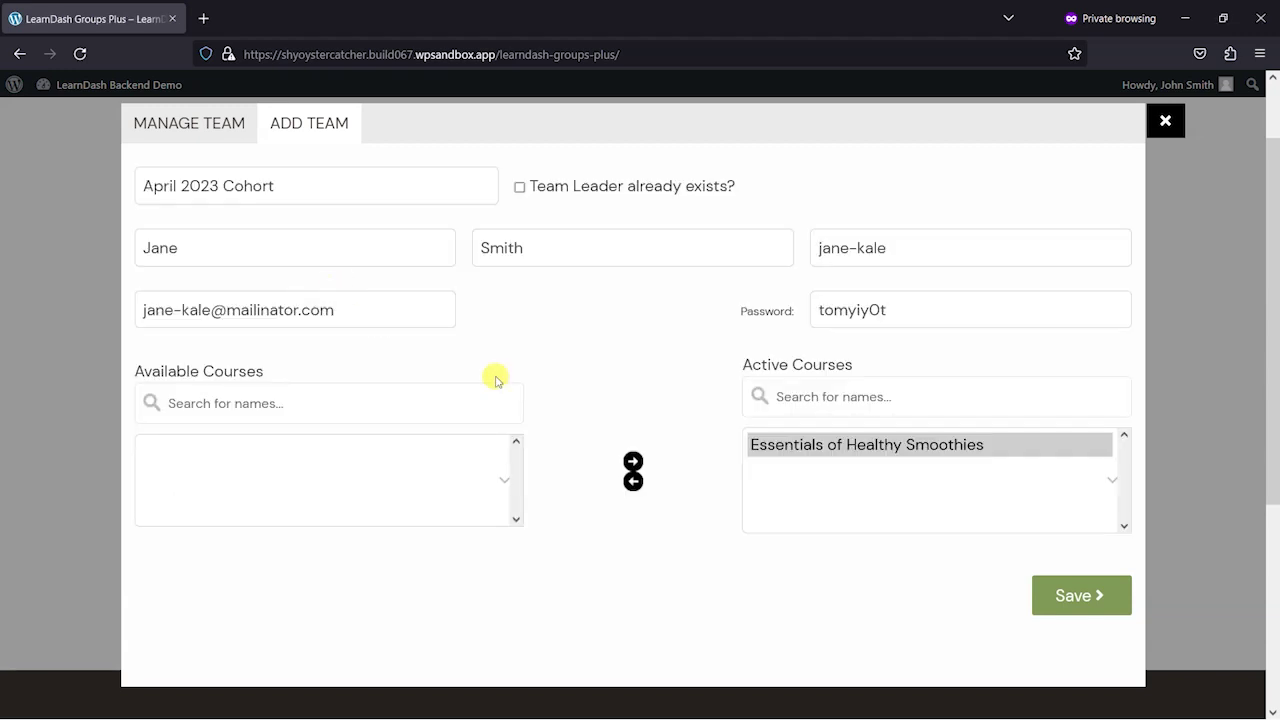
key("alt+Tab")
left_click(584, 317)
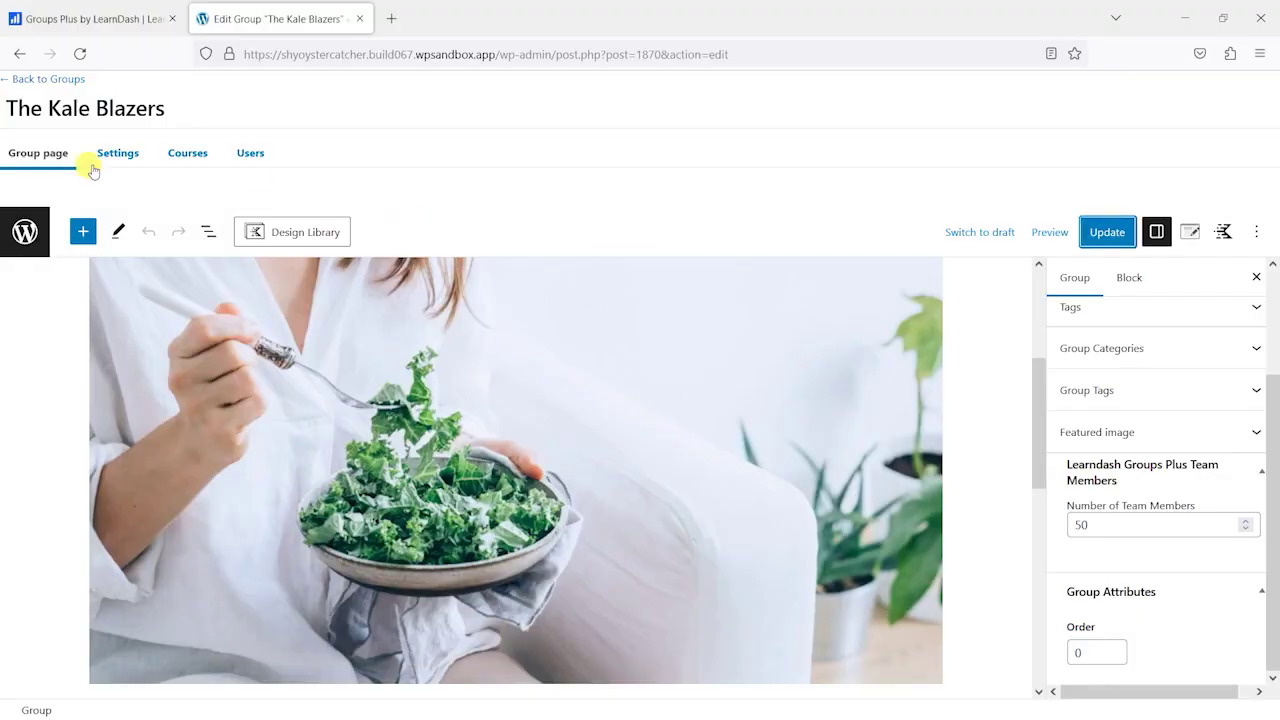
- Assign Build Your Healthy Diet & Meal Plan, Creating a LearnDash Course, Livestreams and Sample Course, then update
left_click(188, 153)
scroll(720, 466, "up", 3)
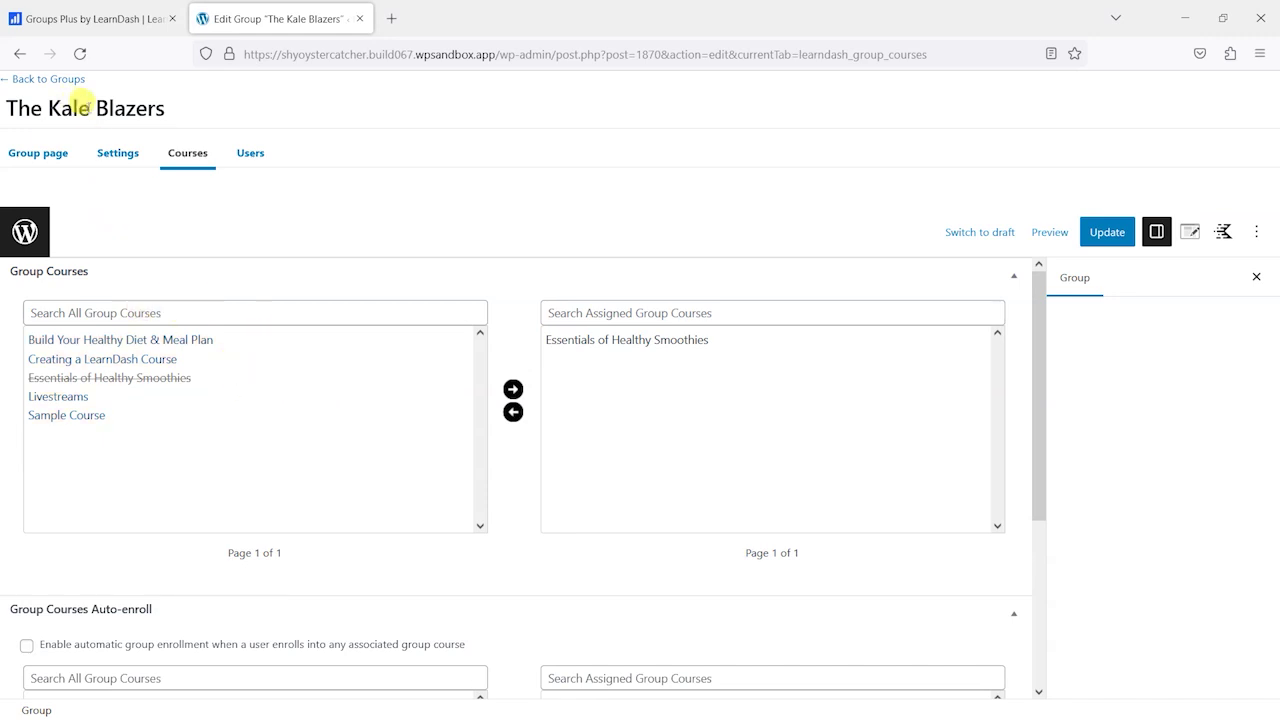
left_click(120, 345)
left_click(120, 360, "shift")
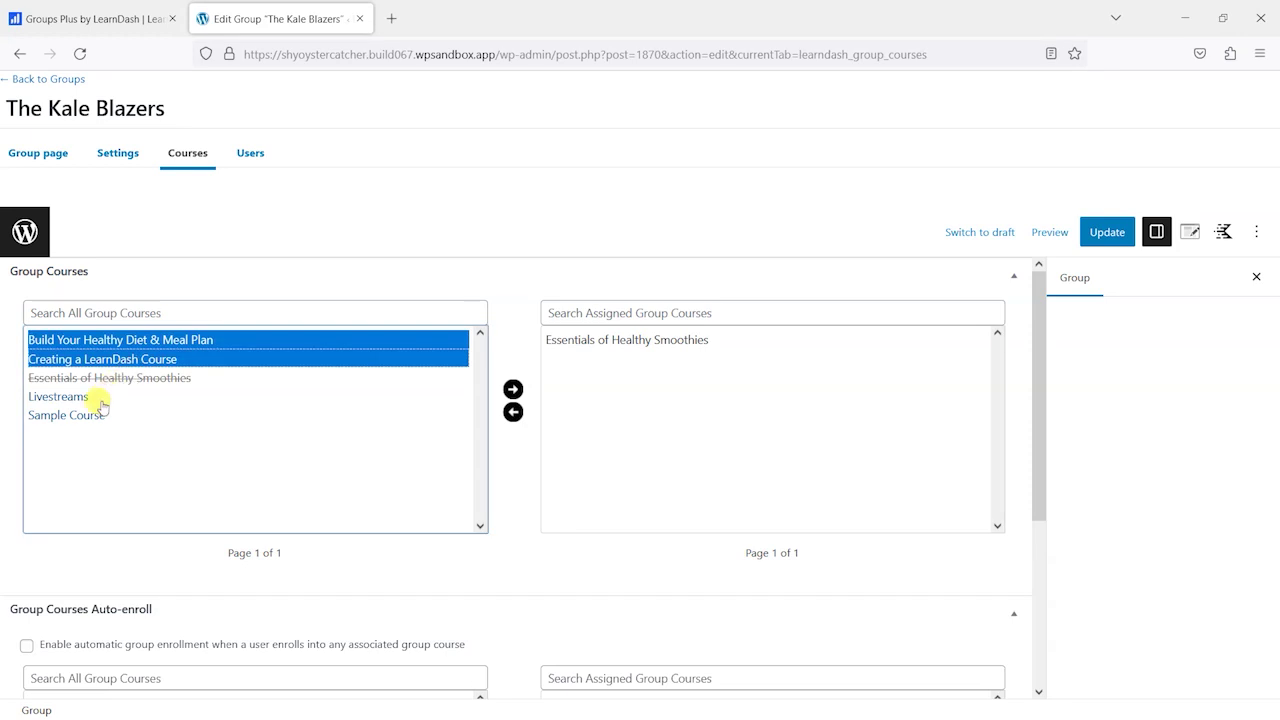
left_click(96, 414, "shift")
left_click(513, 389)
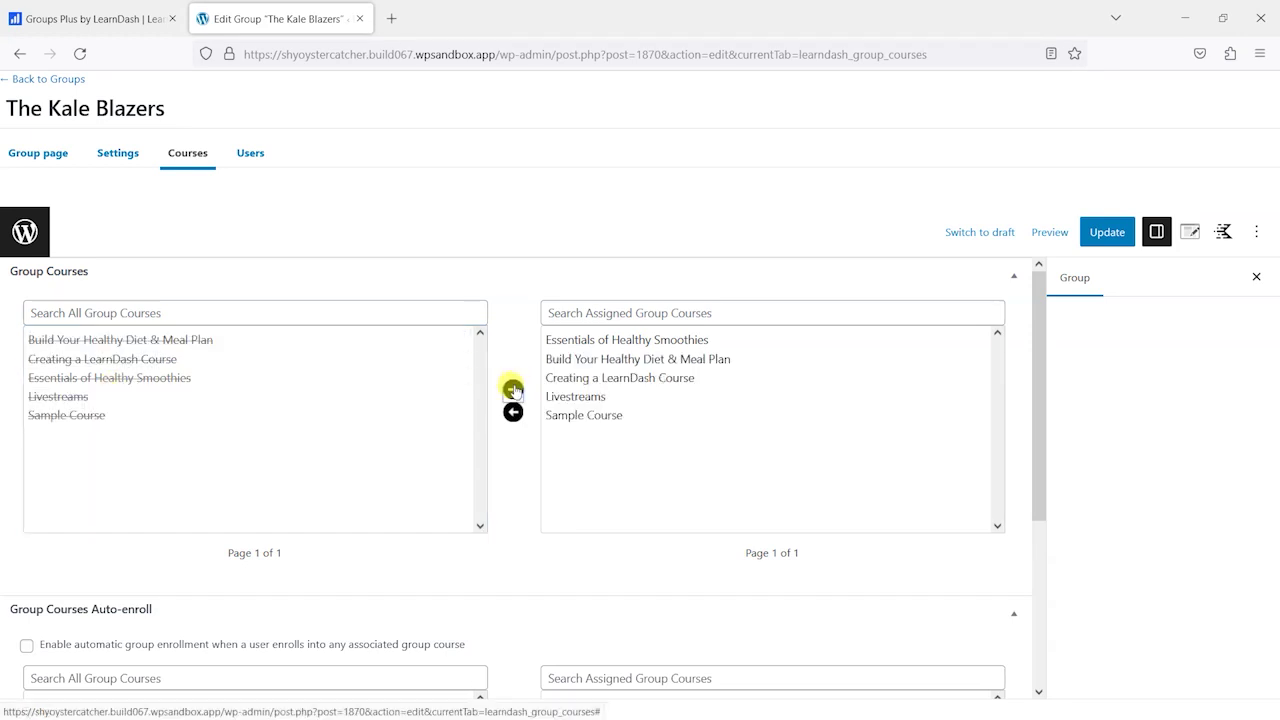
left_click(1100, 233)
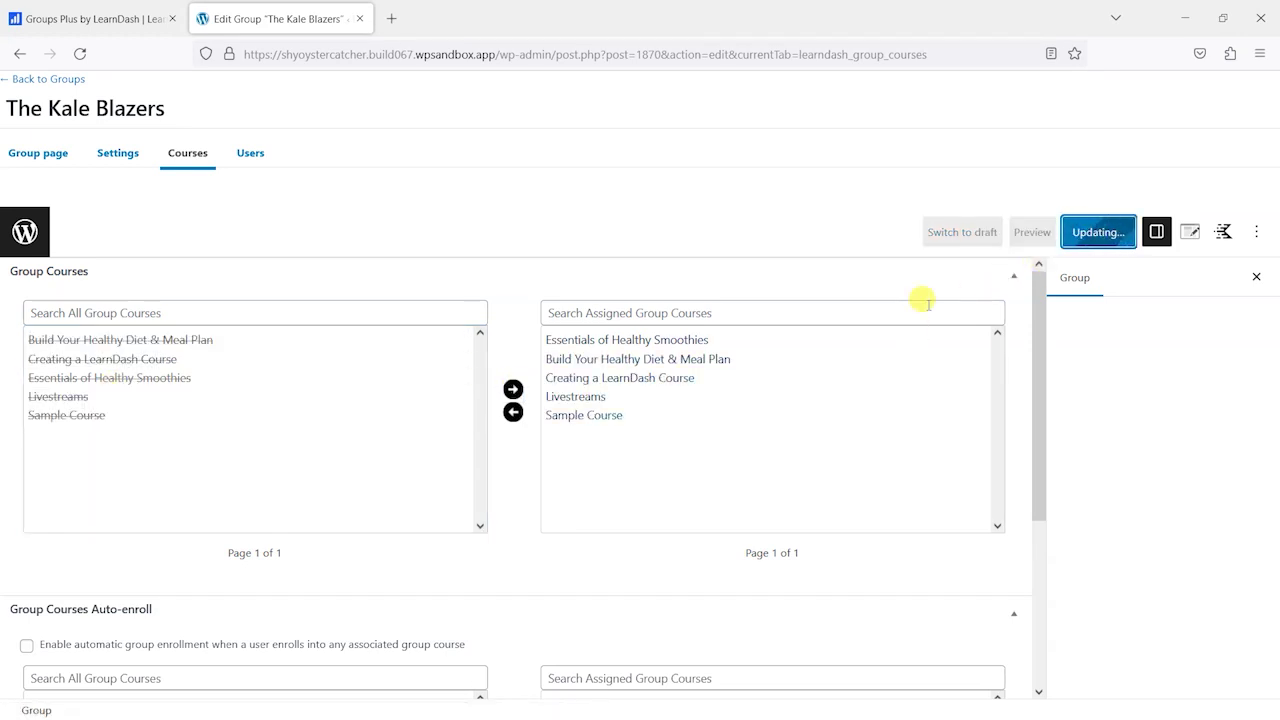
key("alt+Tab")
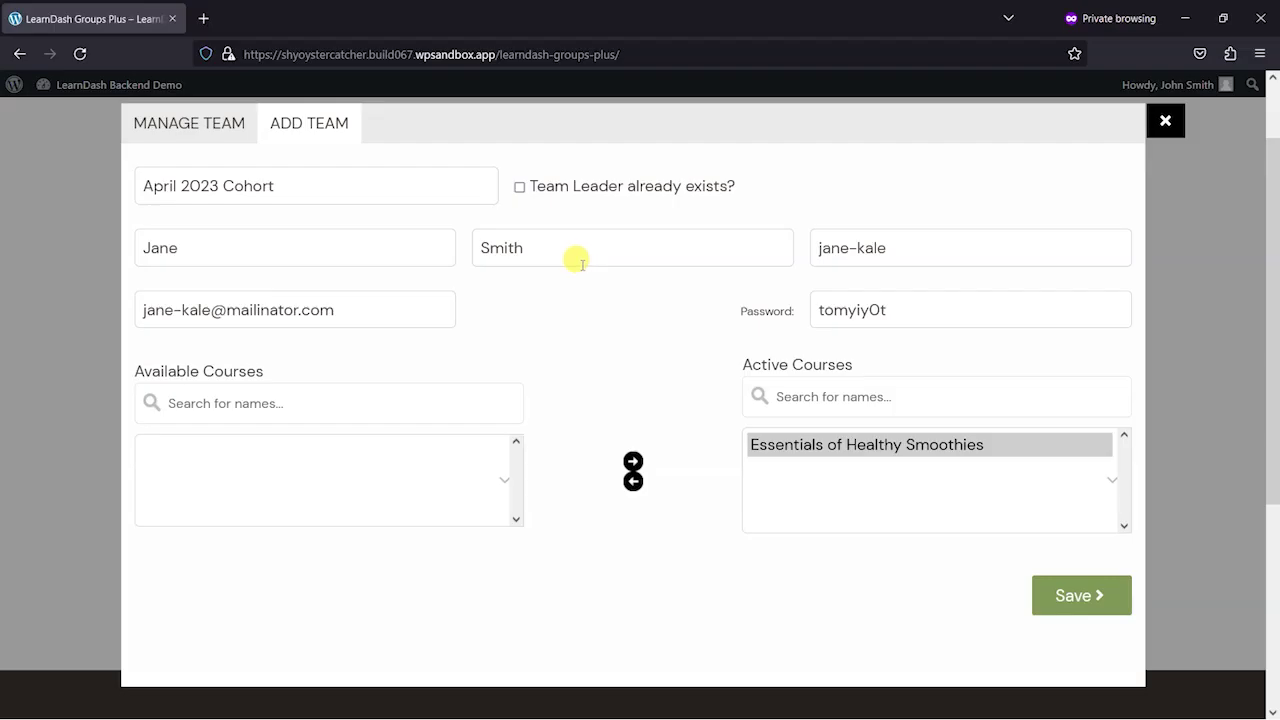
- Save the April 2023 Cohort team and activate Build Your Healthy Diet and Creating a LearnDash Course
left_click(1098, 596)
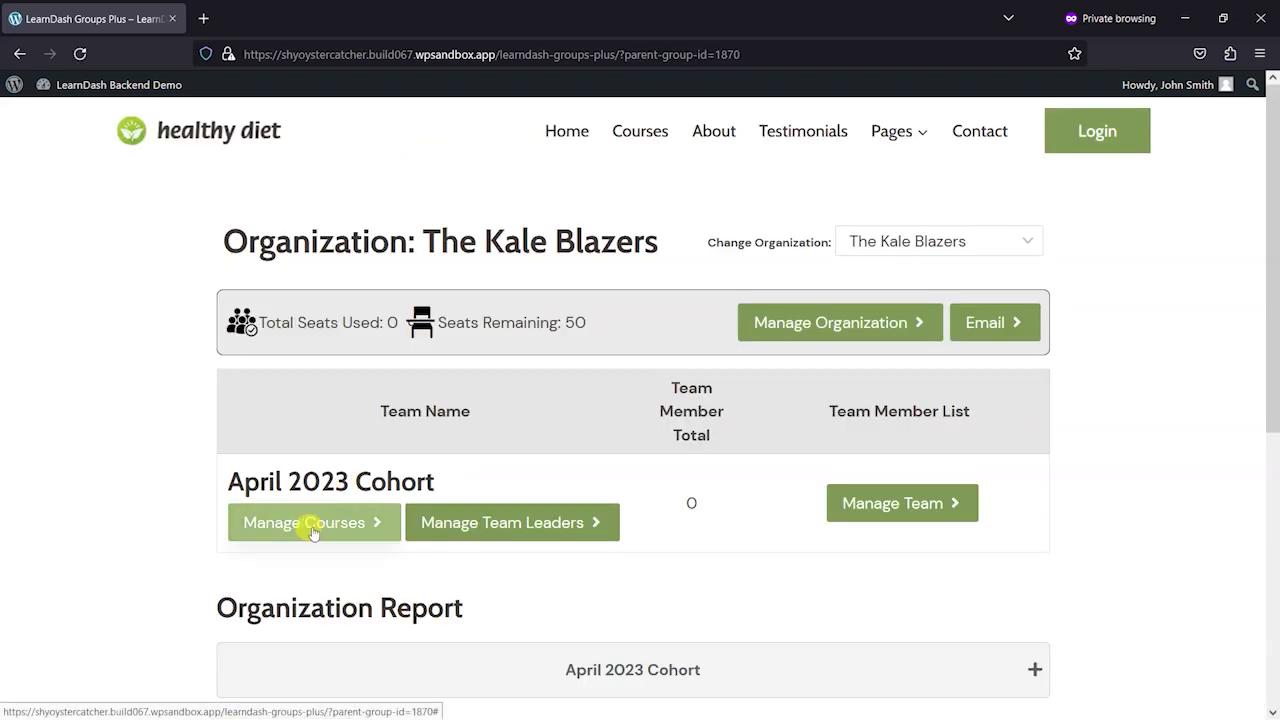
left_click(308, 526)
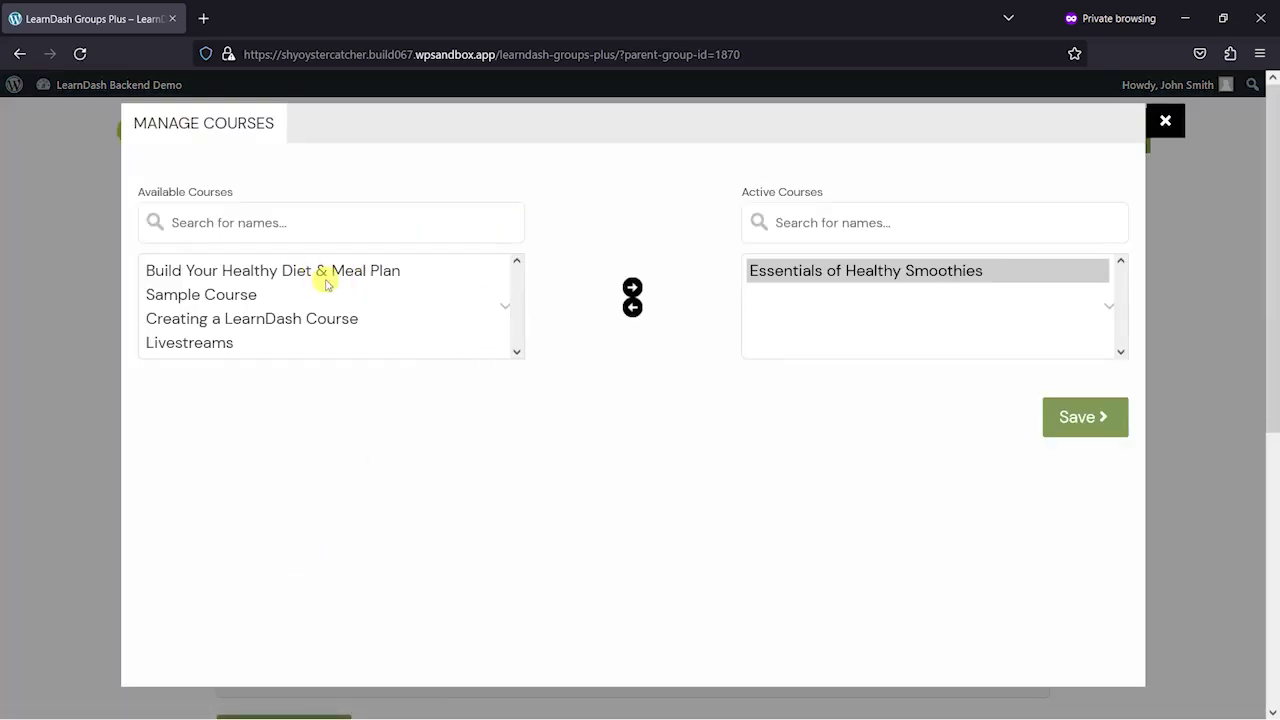
left_click_drag(302, 272, 289, 331)
left_click(366, 328)
left_click(306, 271, "ctrl")
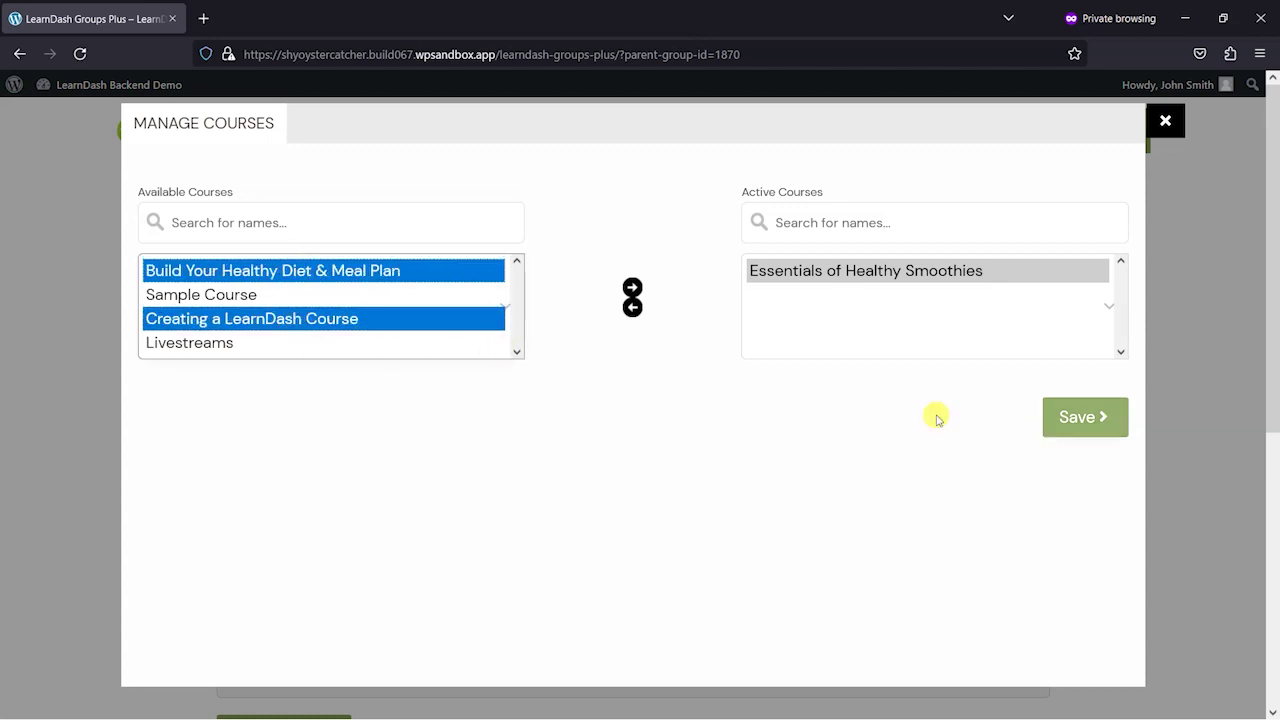
left_click(632, 288)
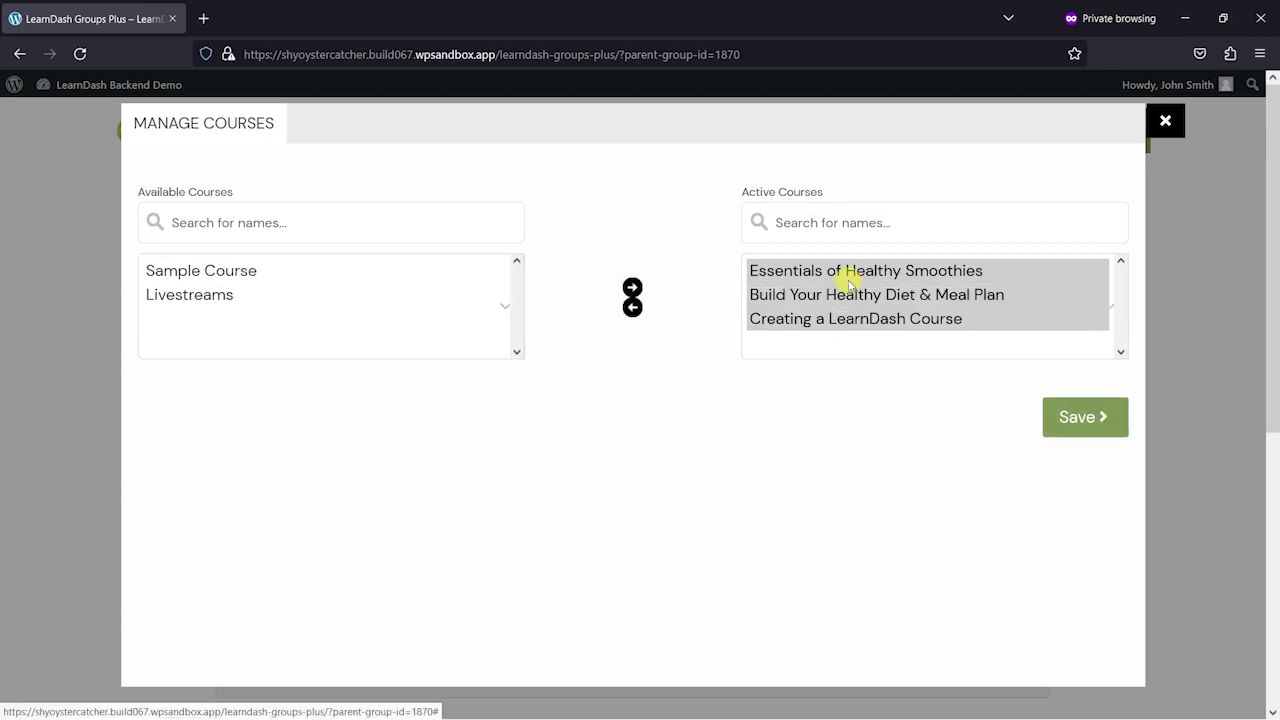
left_click(1086, 421)
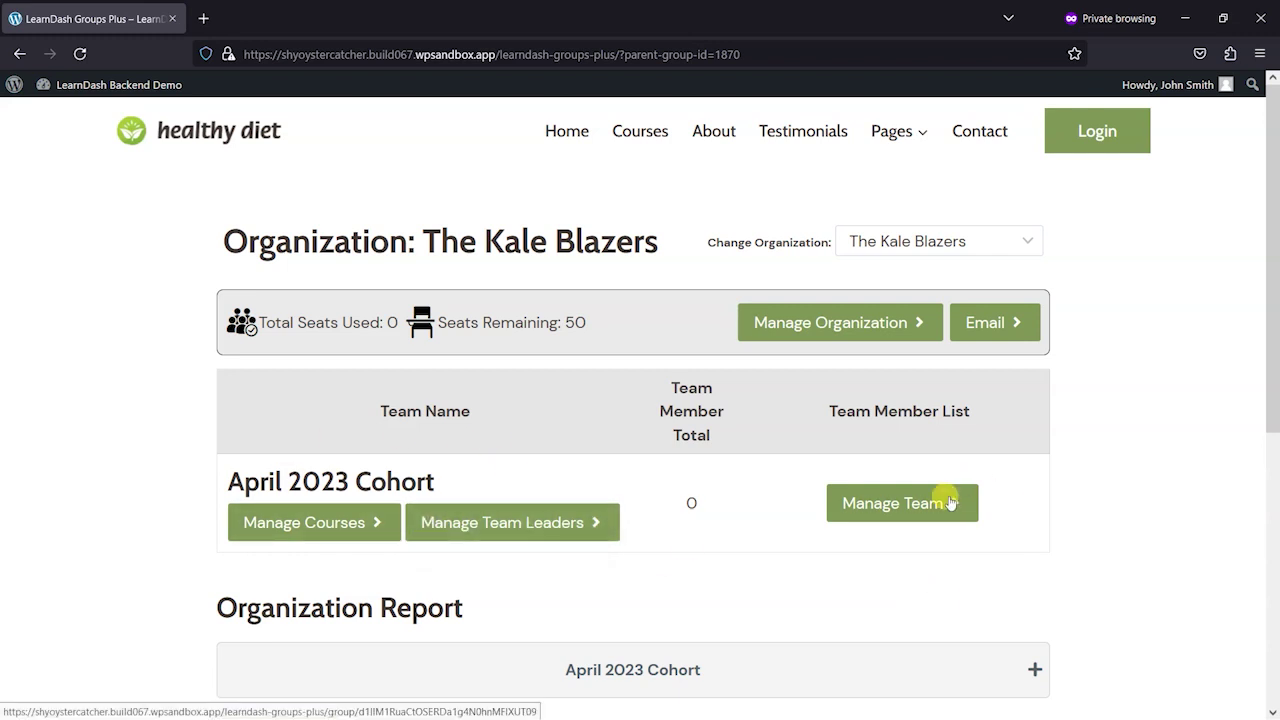
- Open April 2023 Cohort's Manage Team page, peek at Import List, and close it
left_click(902, 508)
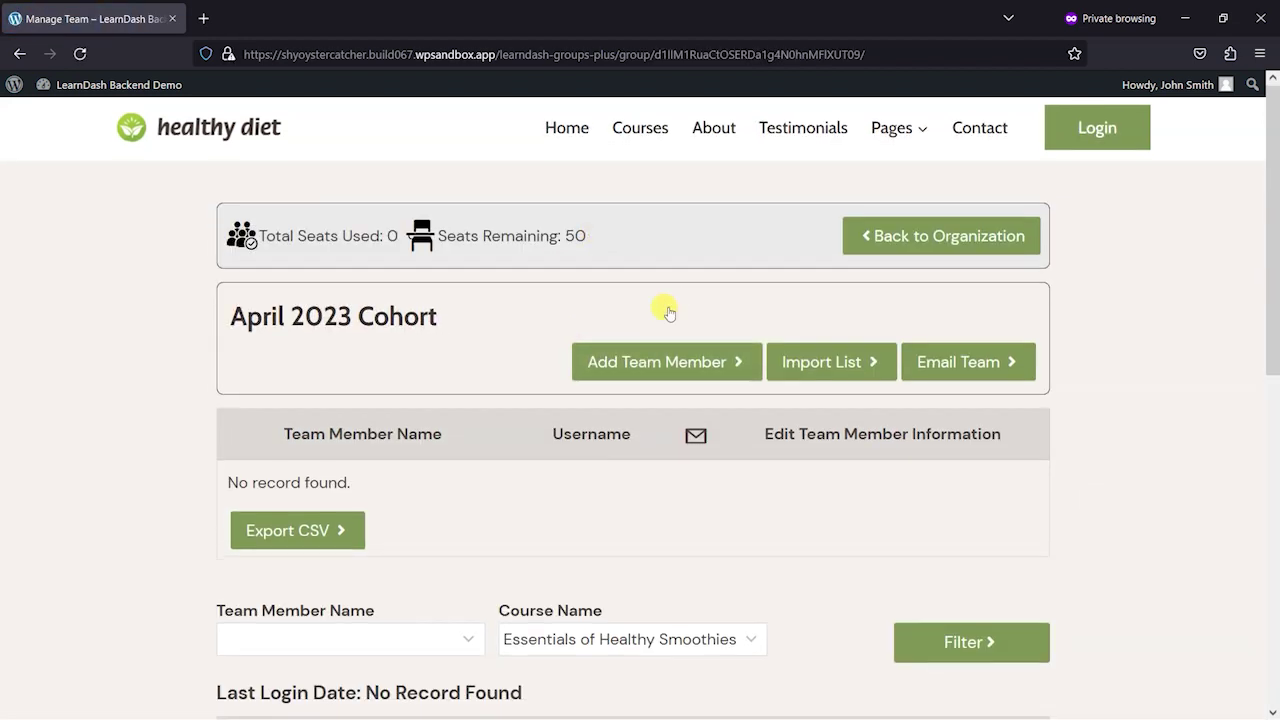
scroll(657, 290, "down", 1)
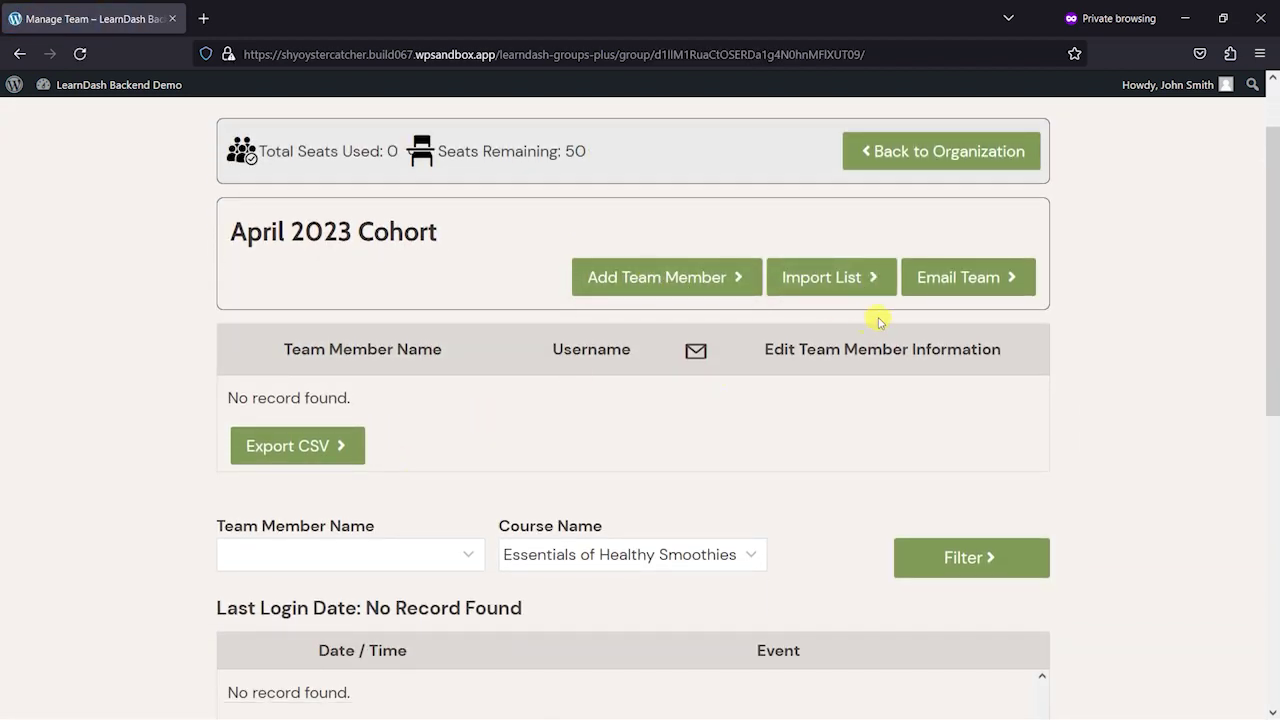
scroll(820, 449, "down", 2)
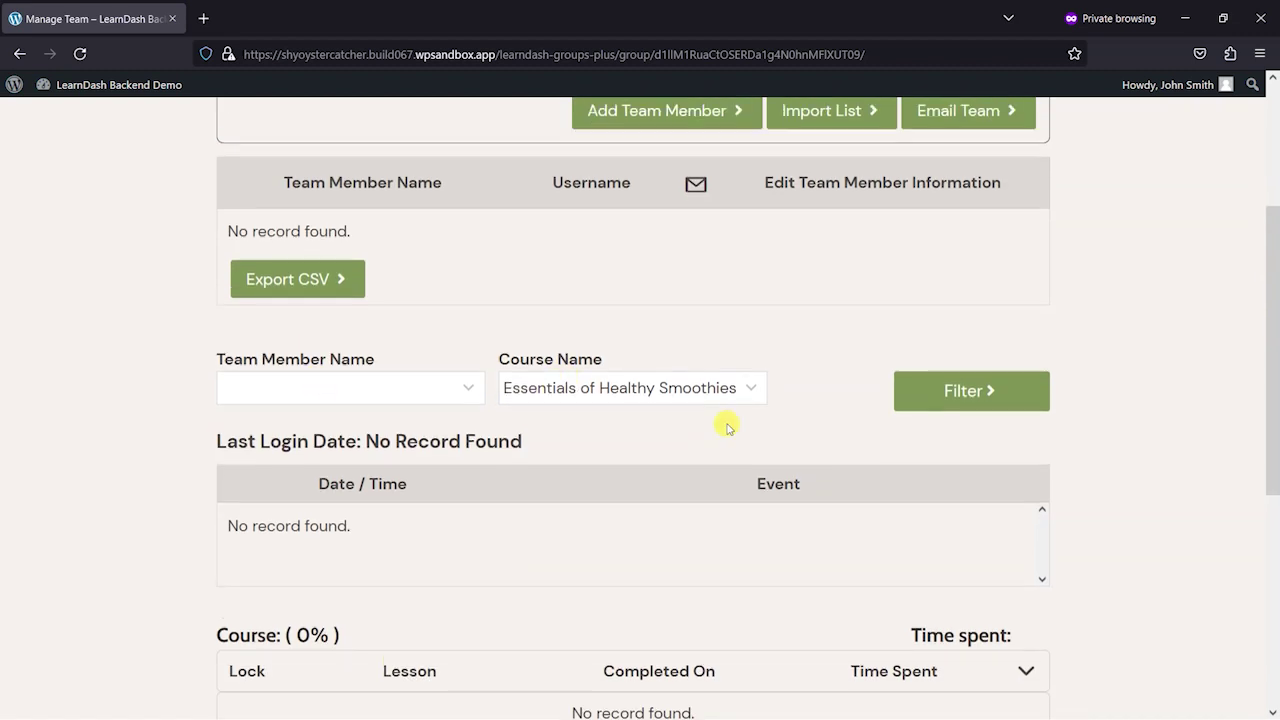
scroll(780, 314, "up", 2)
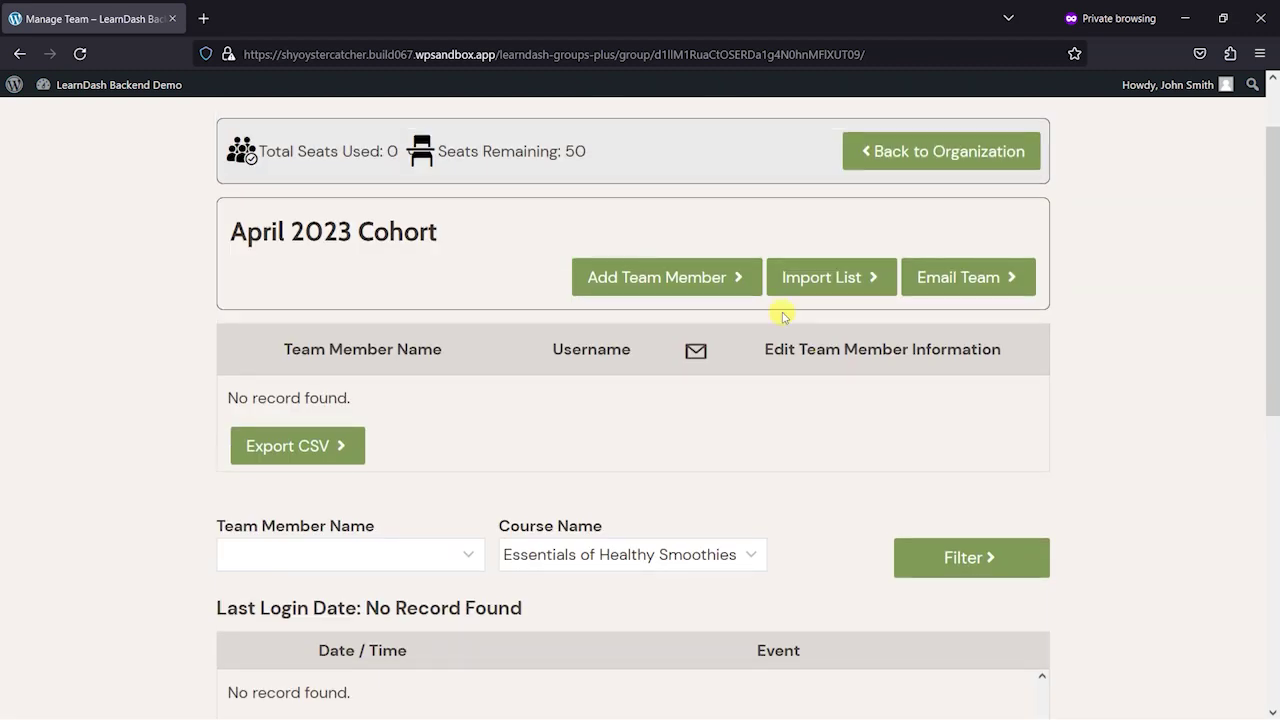
left_click(820, 276)
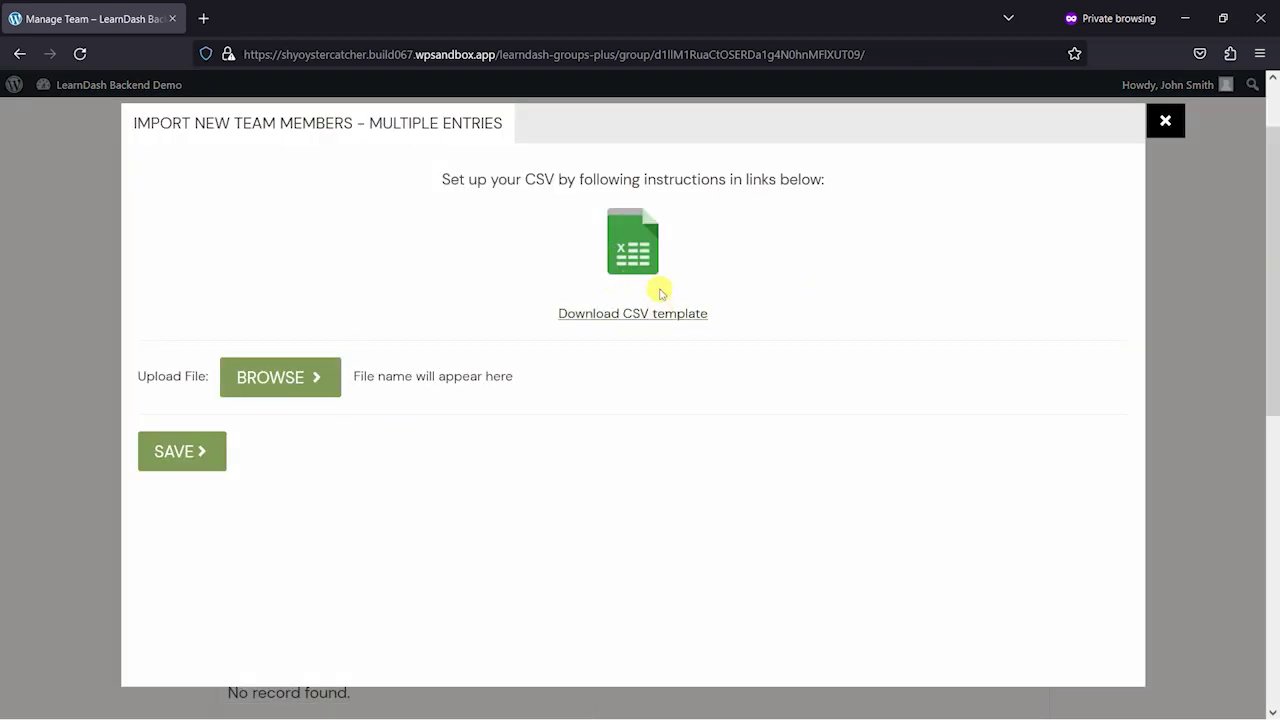
left_click(1165, 120)
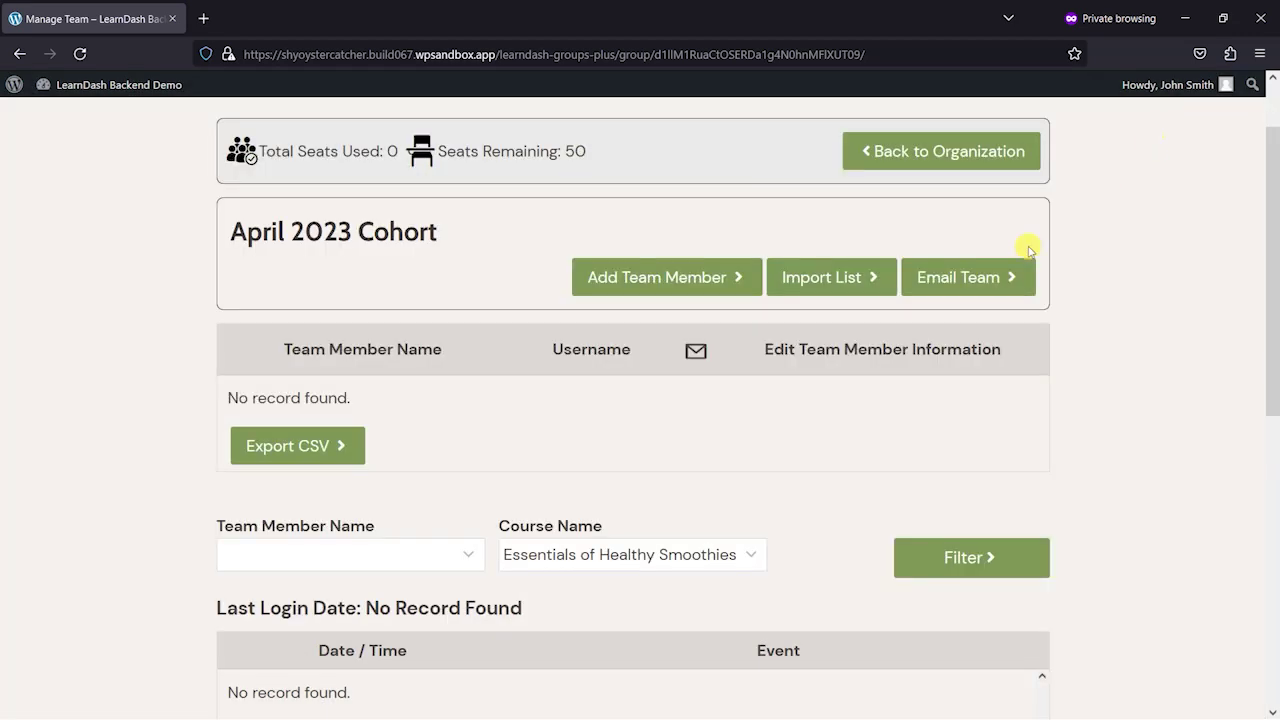
- Create a new team member with their first name, last name, username and e-mail, and save
left_click(640, 280)
left_click(212, 241)
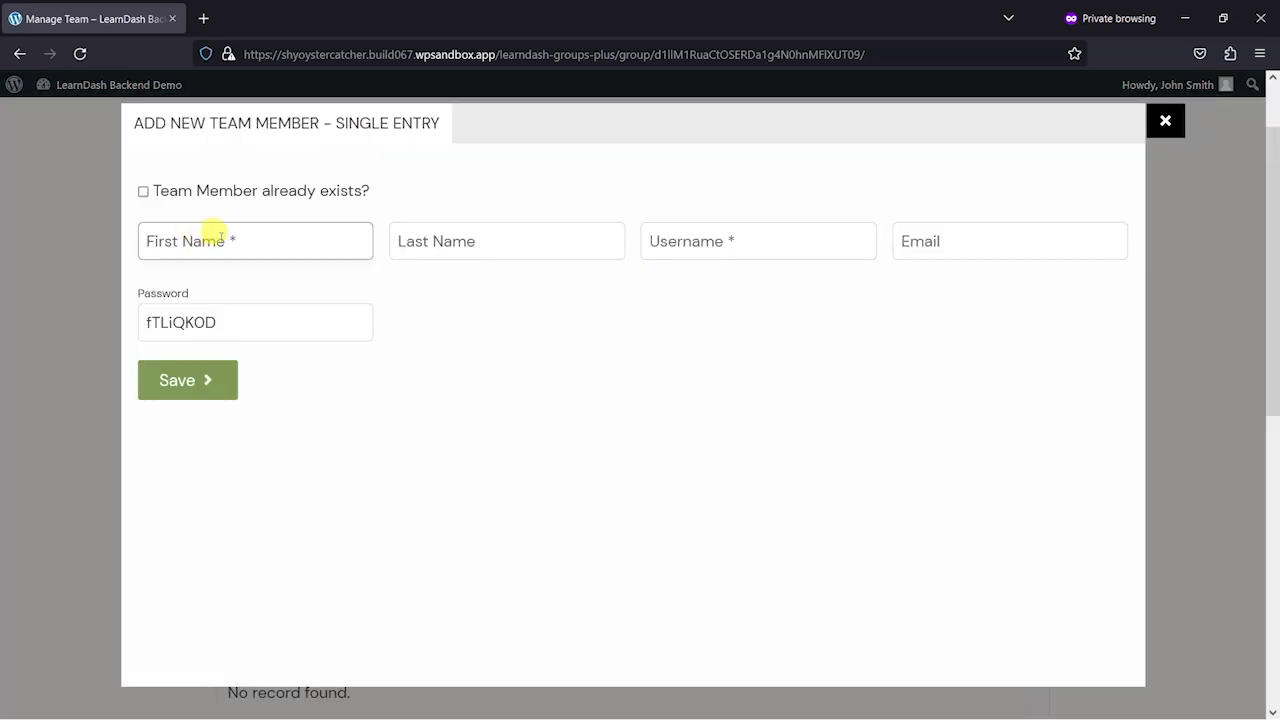
left_click(144, 192)
left_click(194, 240)
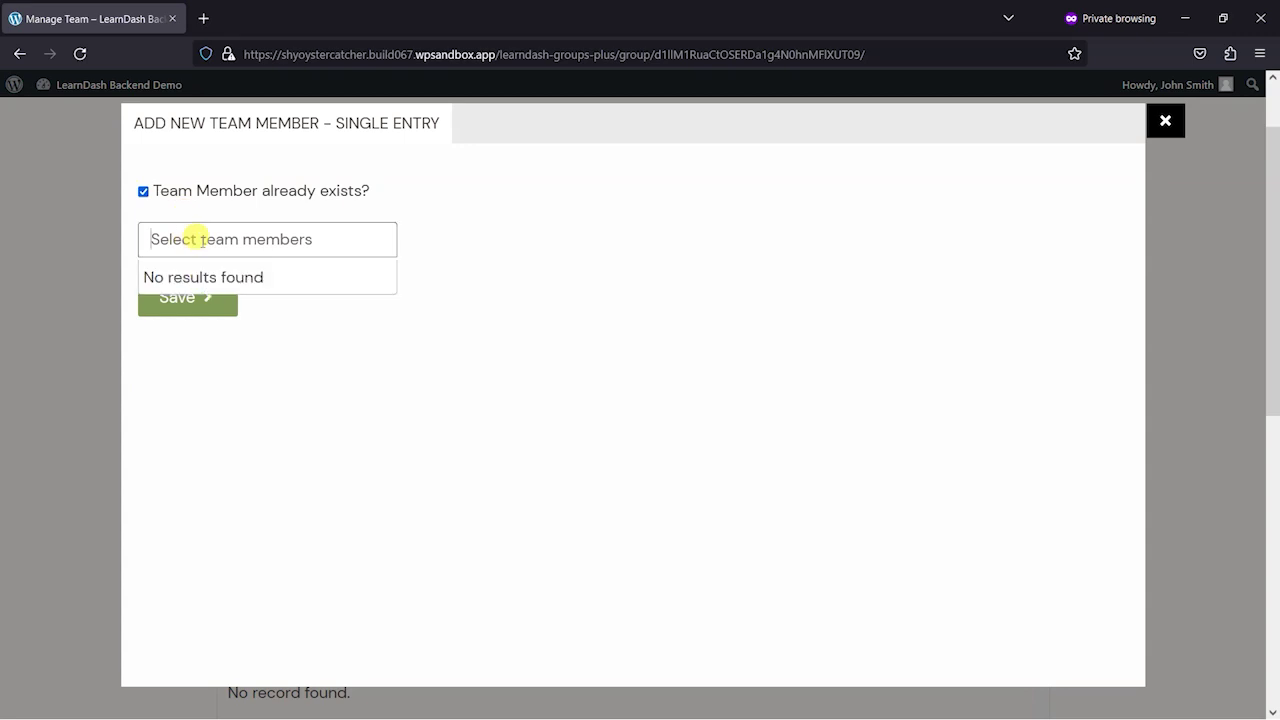
left_click(144, 192)
left_click(203, 240)
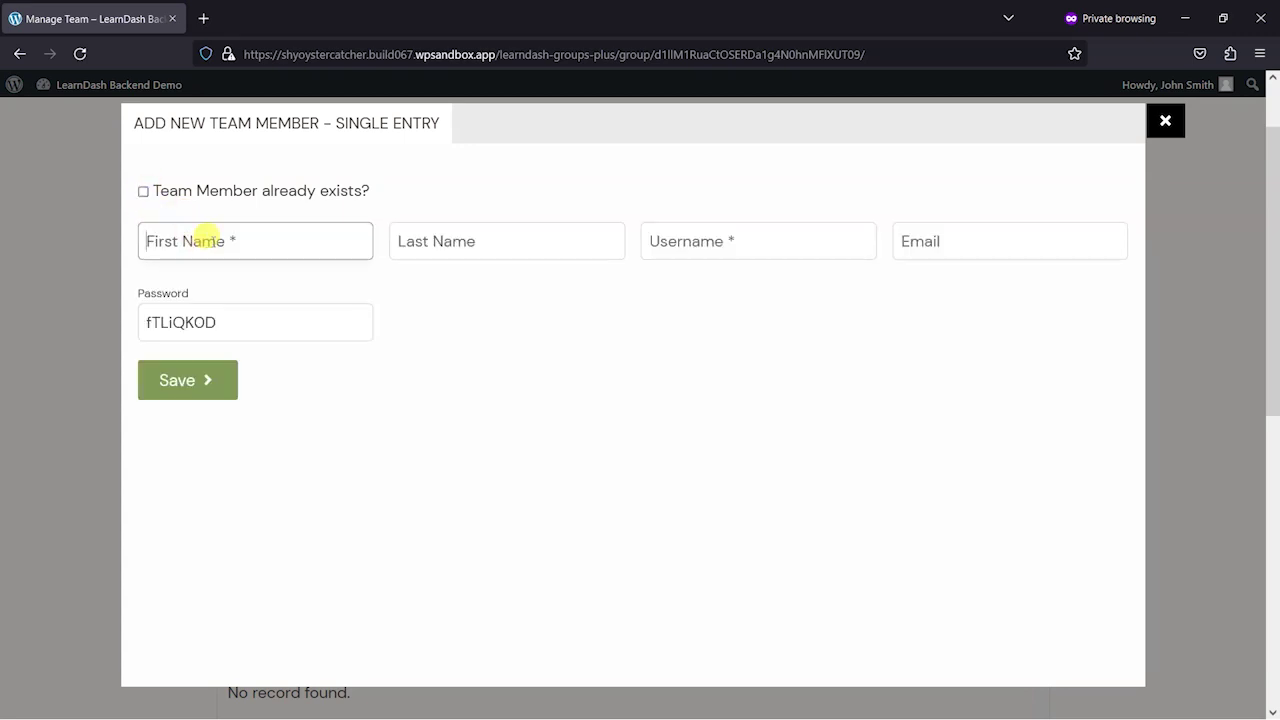
key("Tab")
type("S")
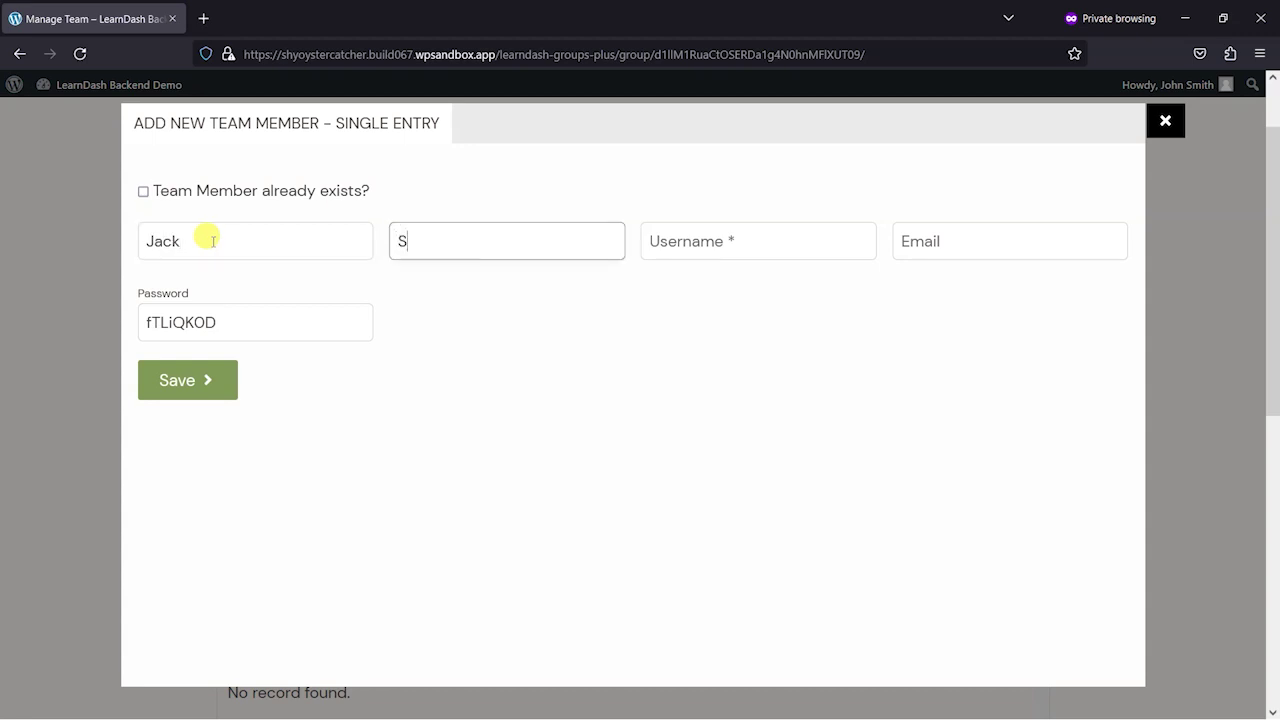
type("mith")
key("Tab")
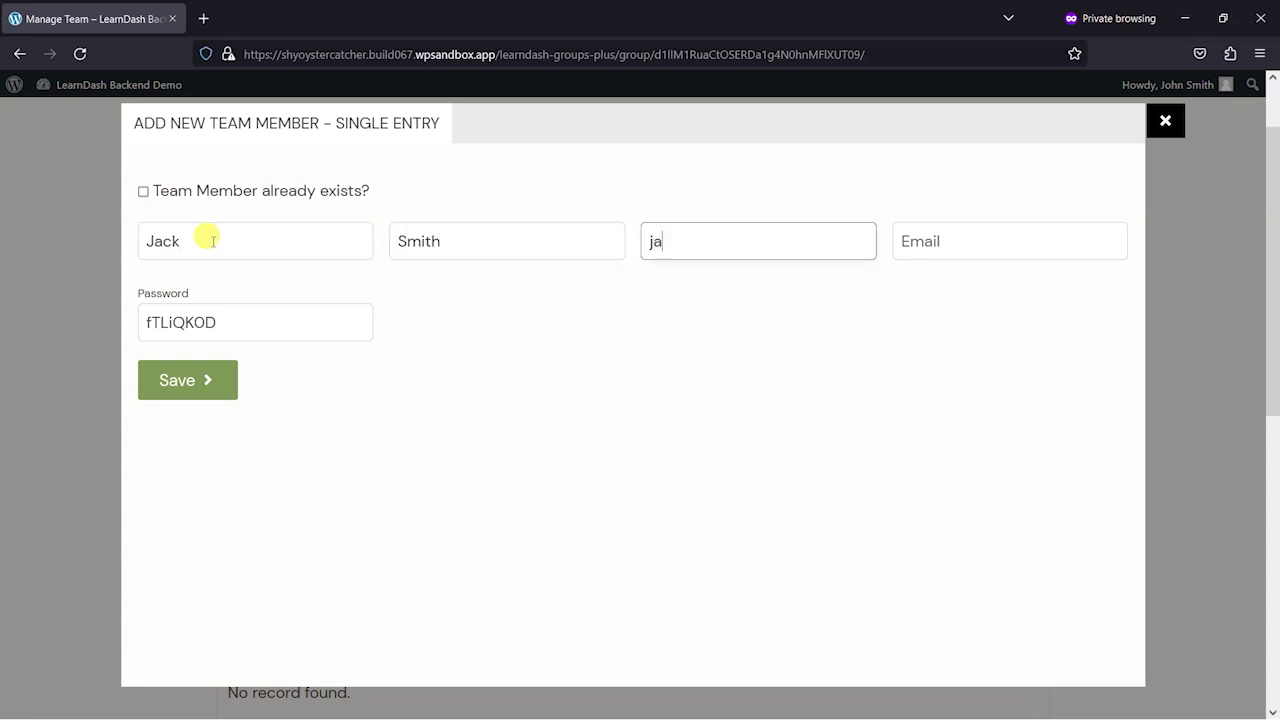
key("Tab")
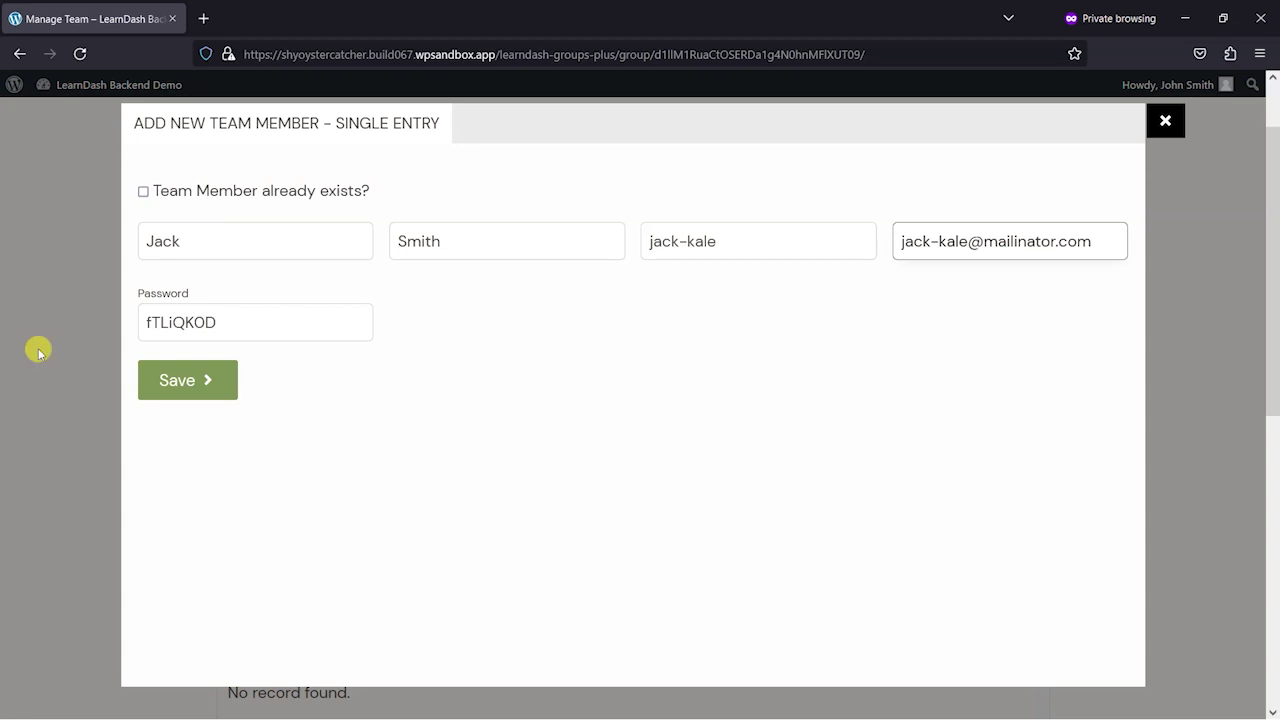
left_click(196, 379)
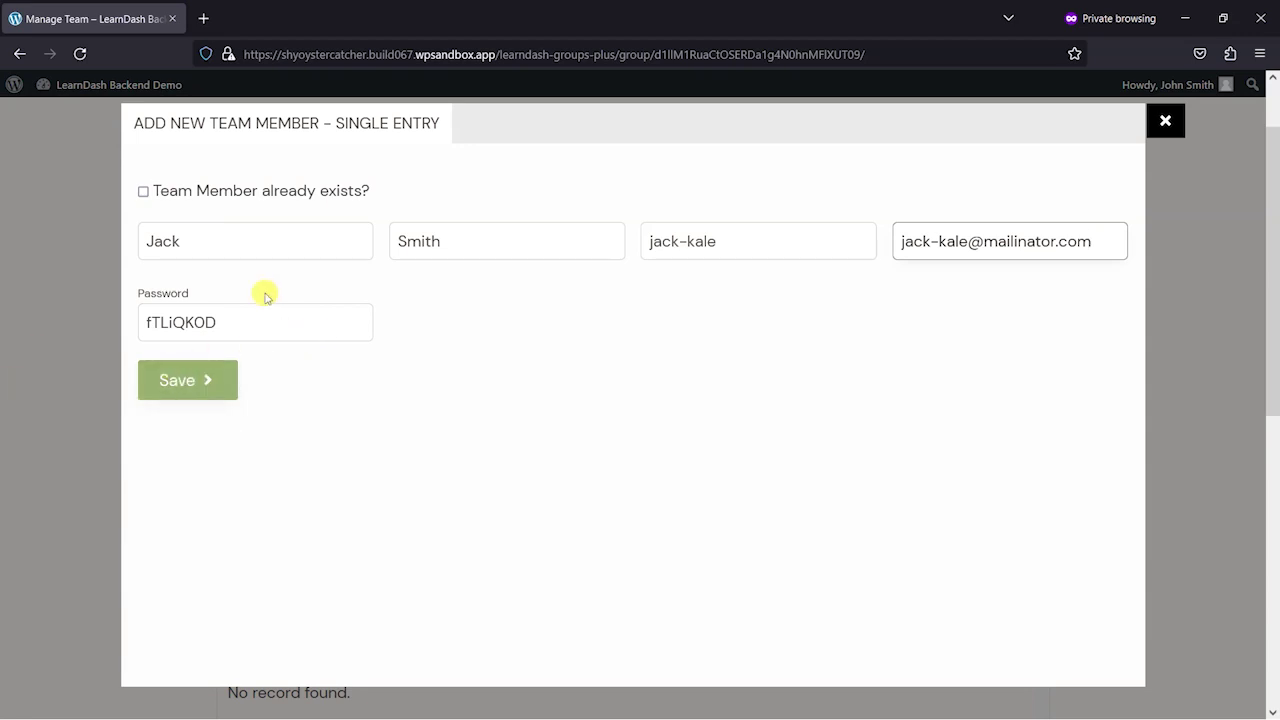
left_click(206, 380)
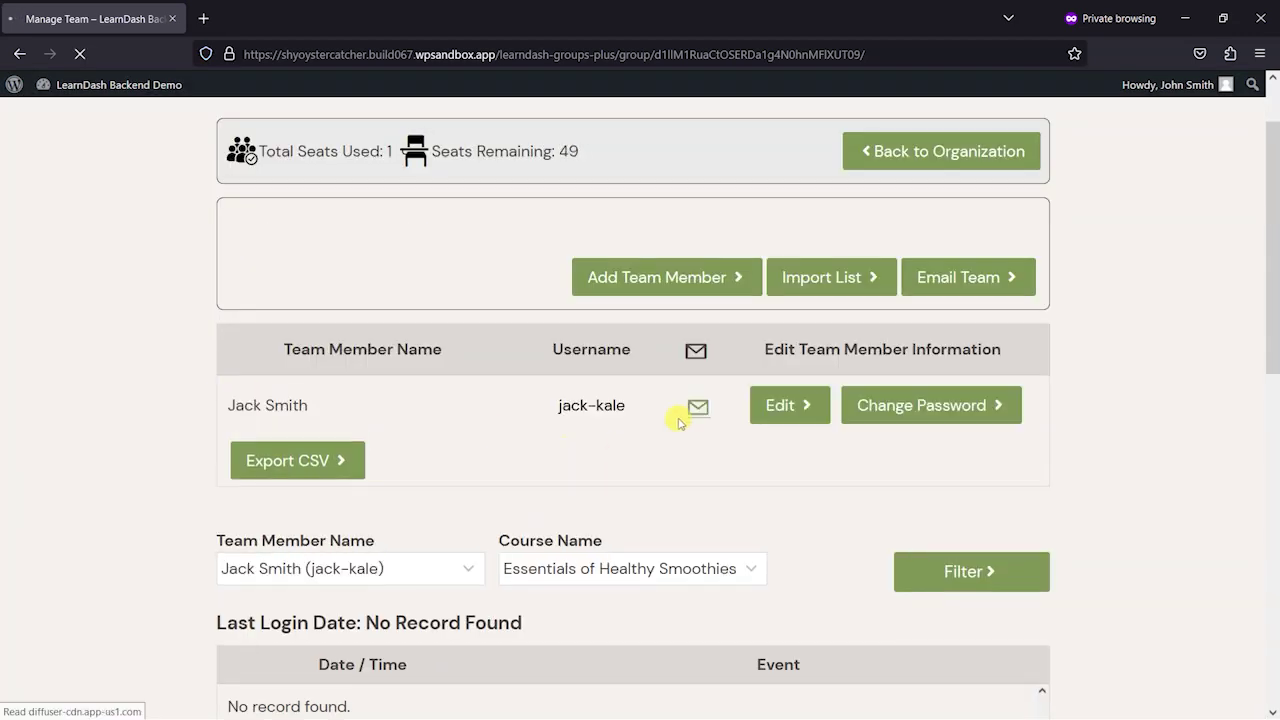
- Review 1 seat used, 49 remaining, and the member's 0% Essentials of Healthy Smoothies progress
scroll(755, 412, "down", 1)
scroll(752, 400, "down", 1)
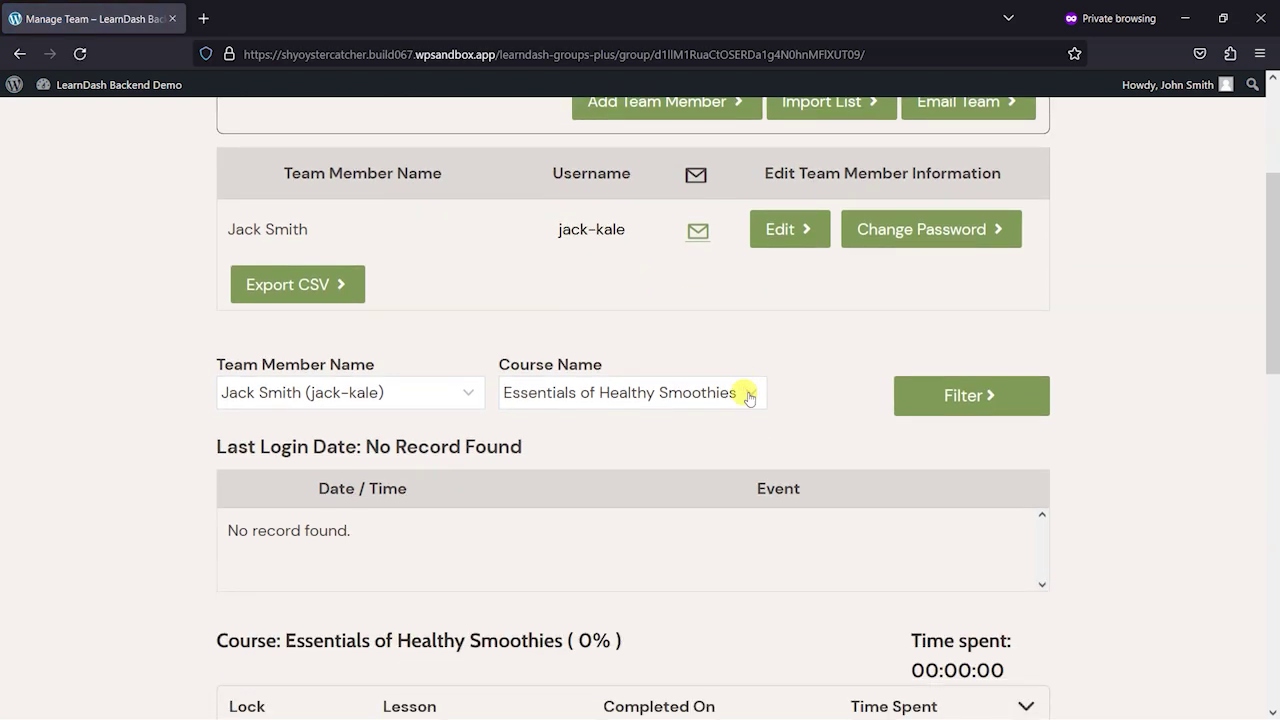
scroll(757, 466, "up", 3)
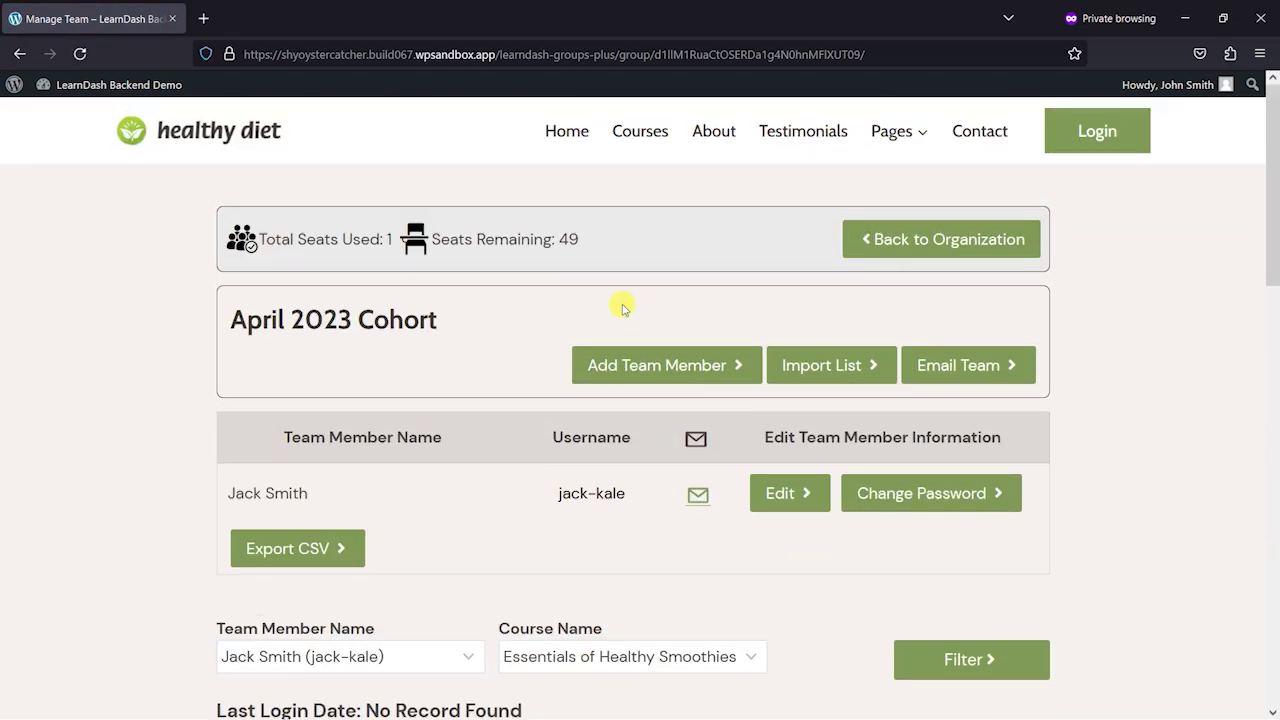
double_click(569, 239)
double_click(388, 239)
scroll(416, 388, "down", 7)
scroll(843, 486, "up", 4)
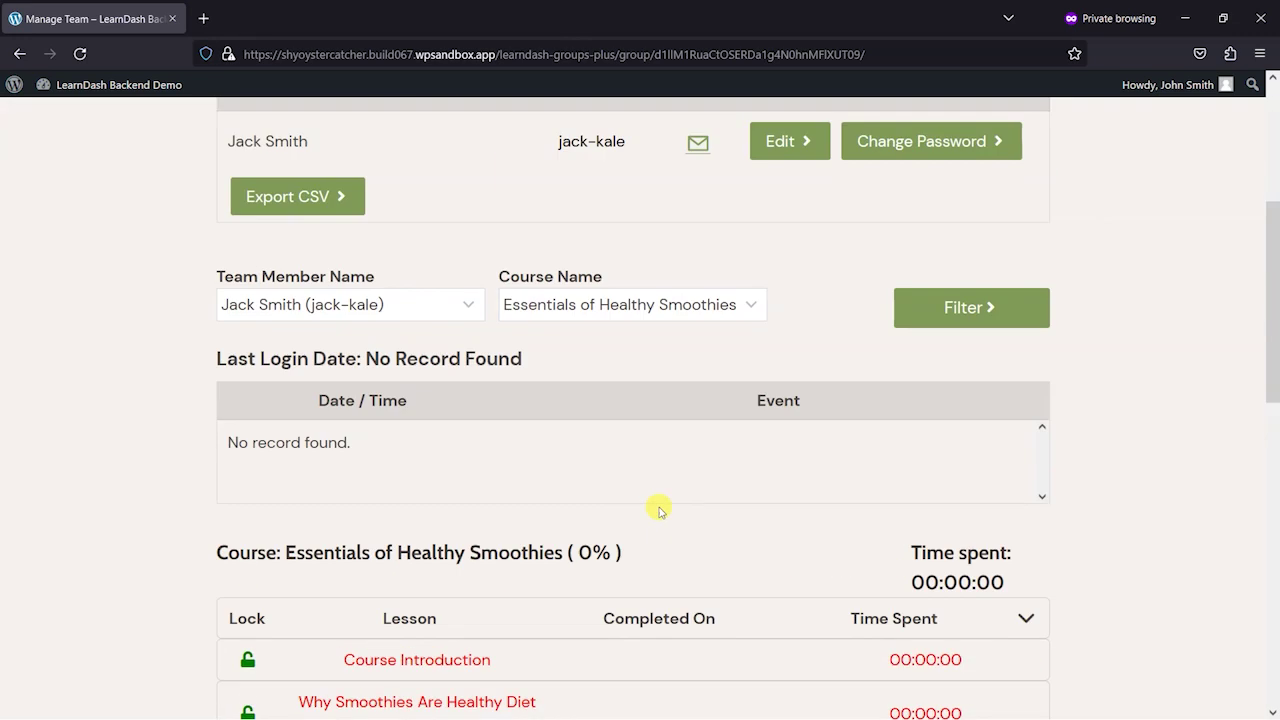
scroll(659, 510, "up", 3)
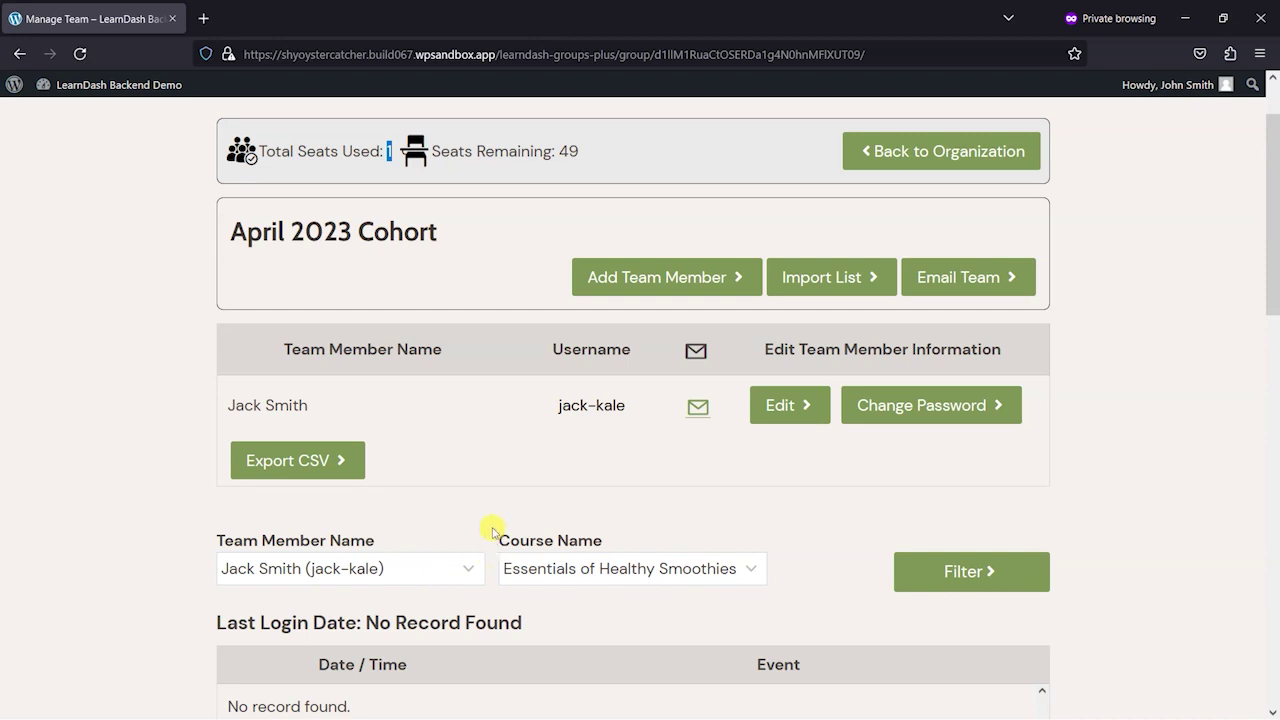
scroll(510, 508, "down", 2)
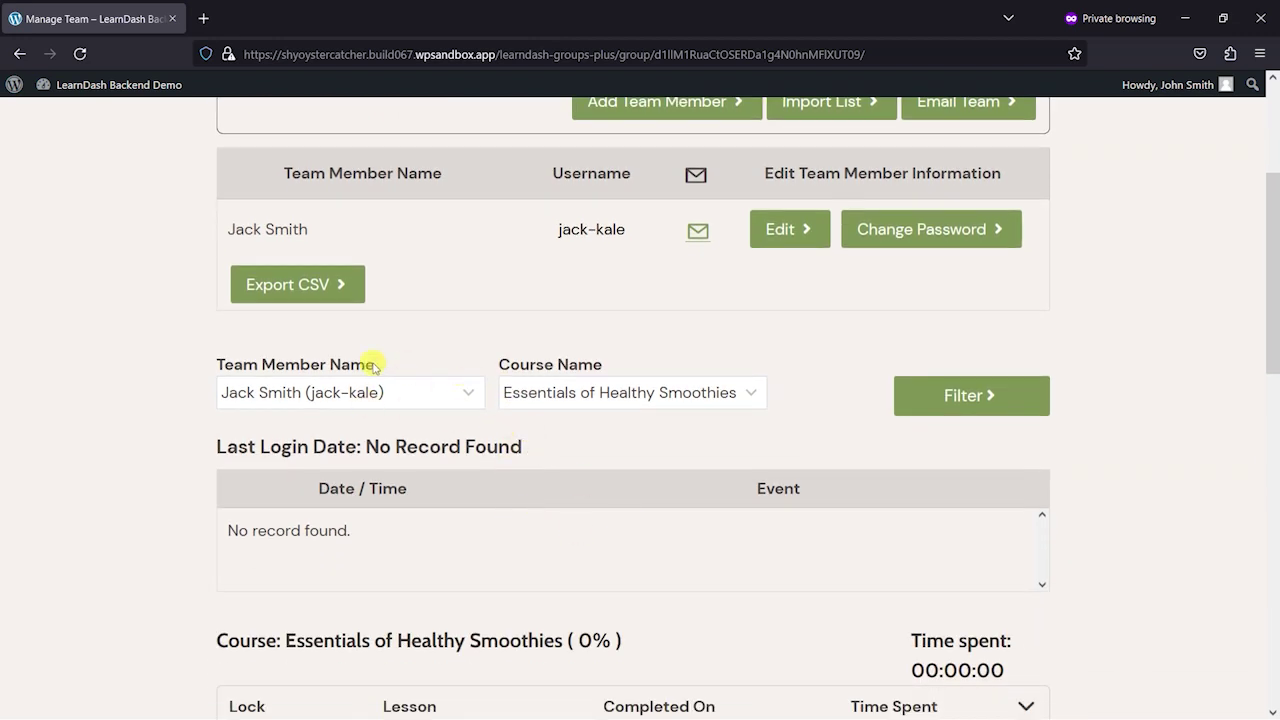
scroll(418, 443, "down", 7)
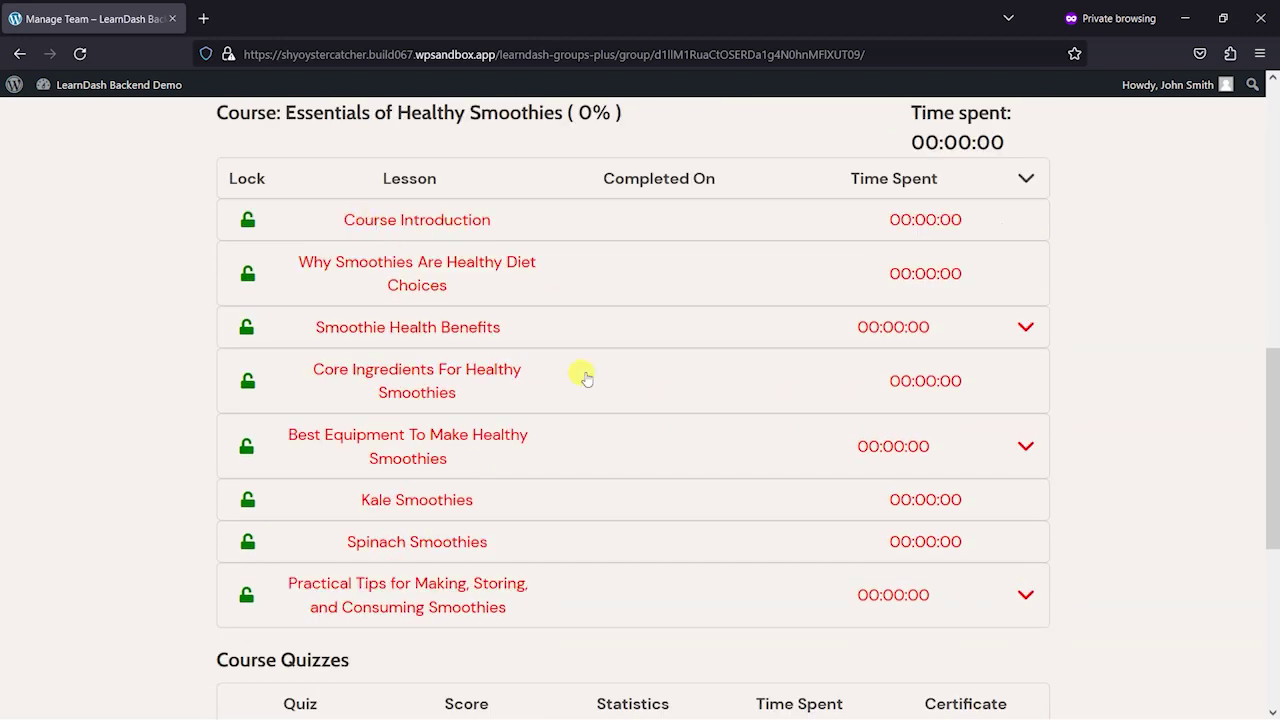
scroll(286, 366, "down", 2)
scroll(526, 354, "up", 3)
scroll(460, 442, "up", 5)
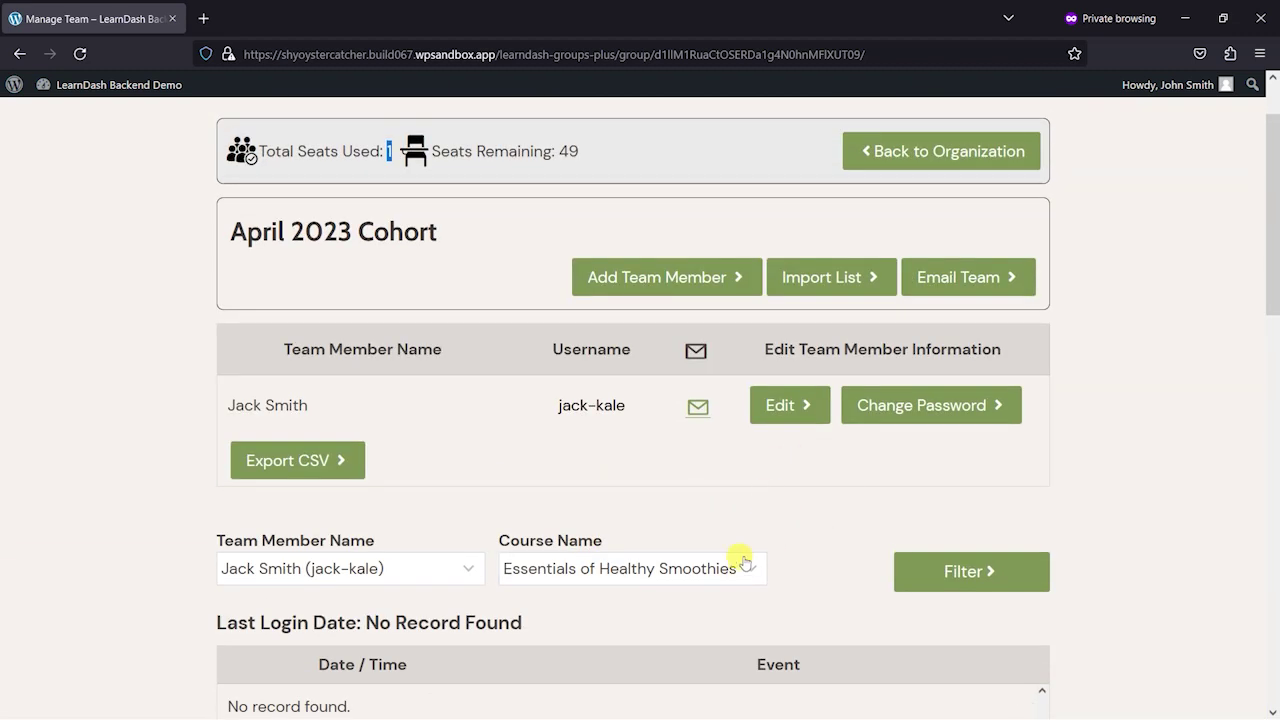
left_click(740, 505)
scroll(737, 500, "down", 5)
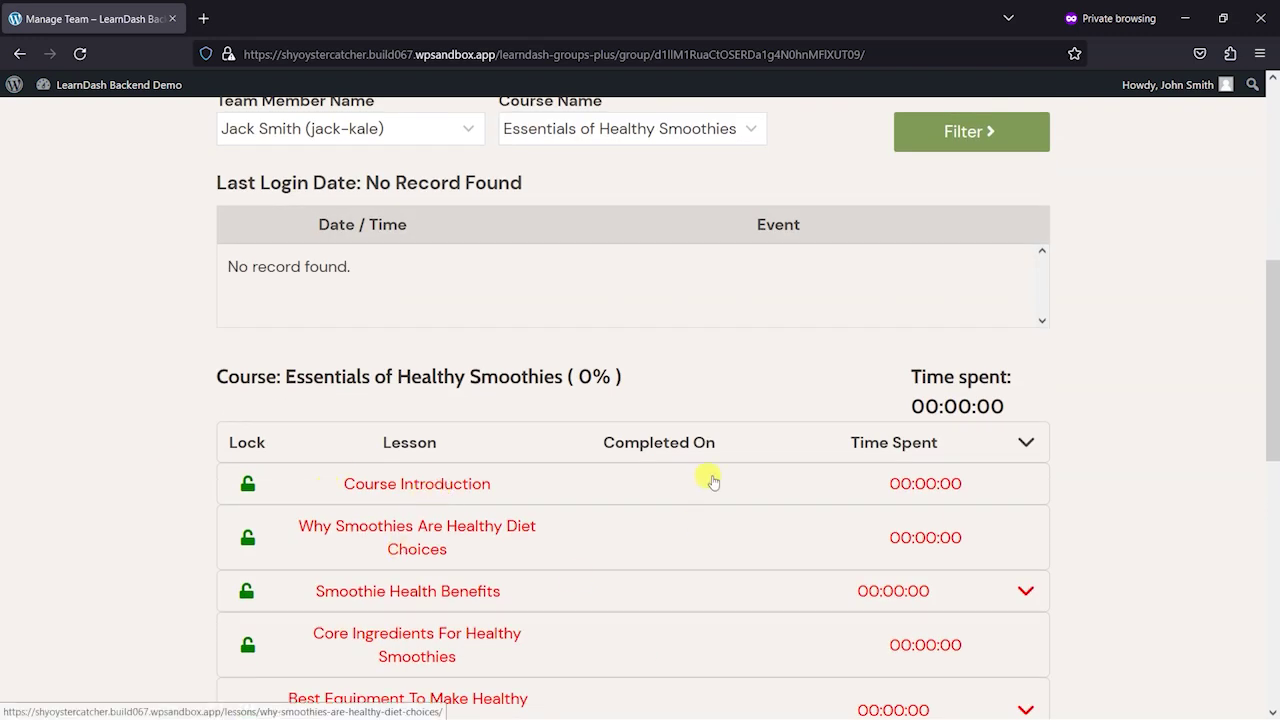
scroll(800, 505, "up", 3)
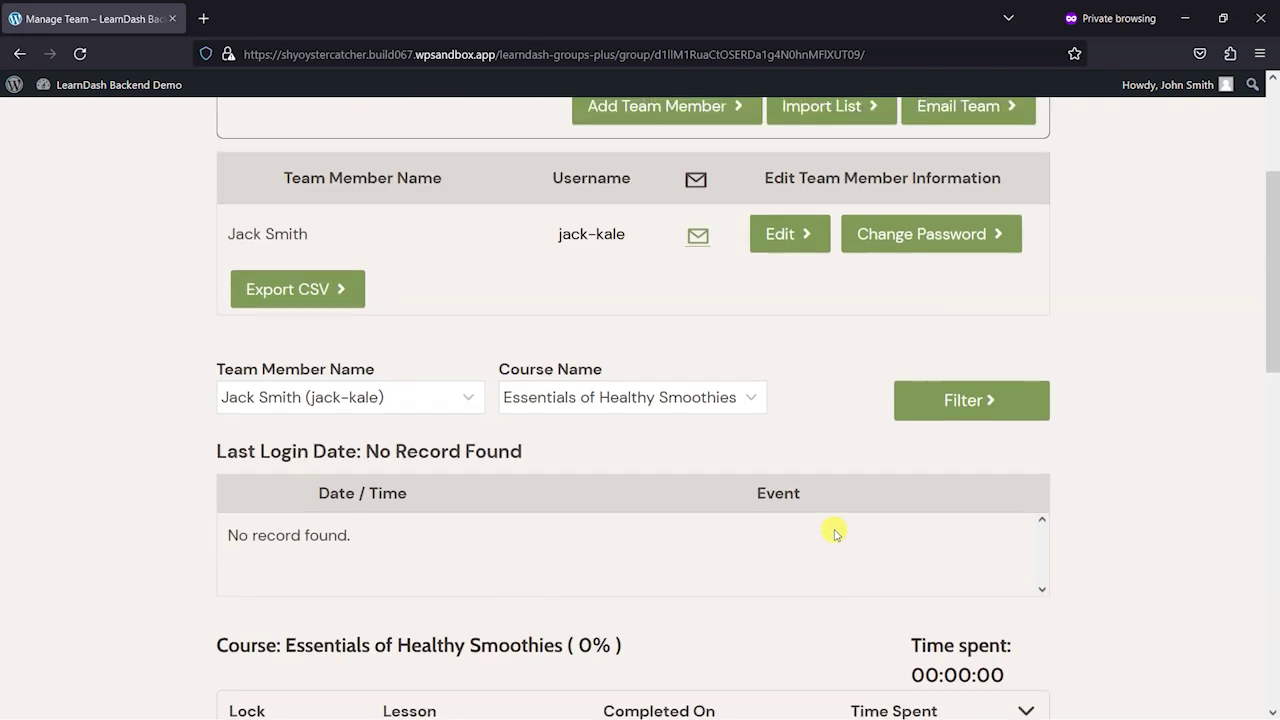
scroll(835, 535, "up", 3)
- Start a new team named June 2023 Cohort in The Kale Blazers organization
left_click(933, 238)
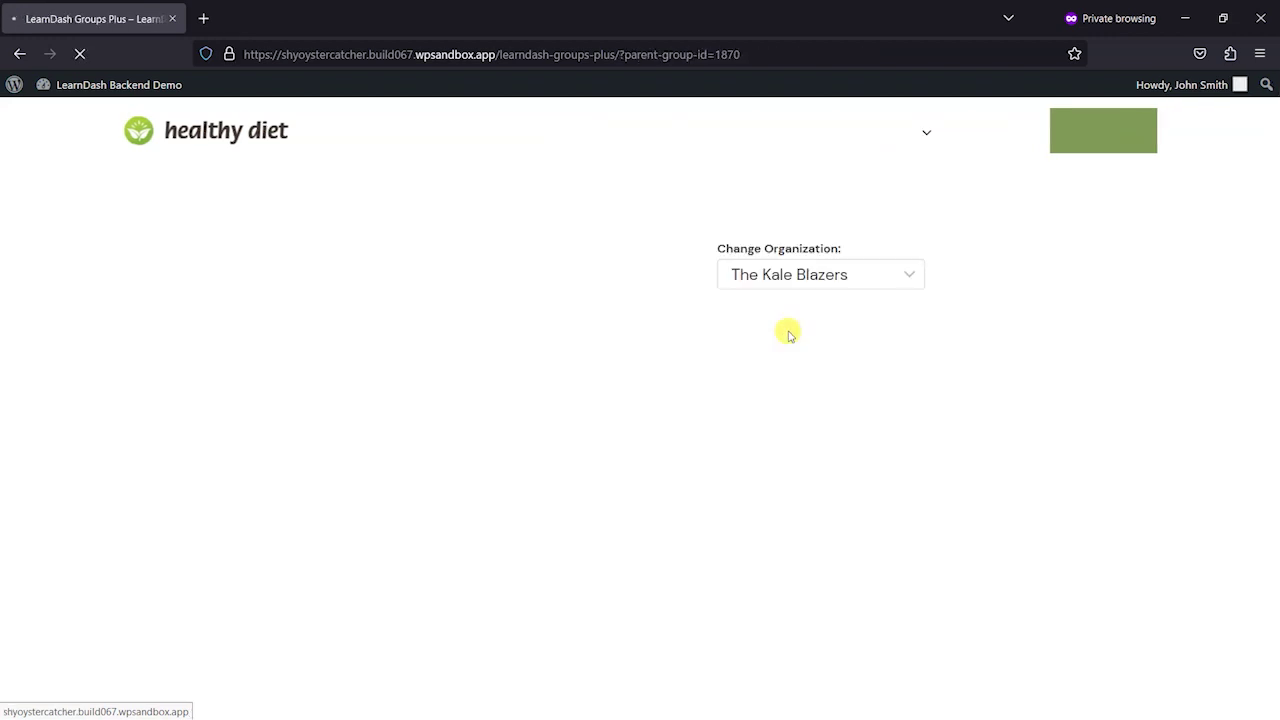
scroll(390, 425, "down", 1)
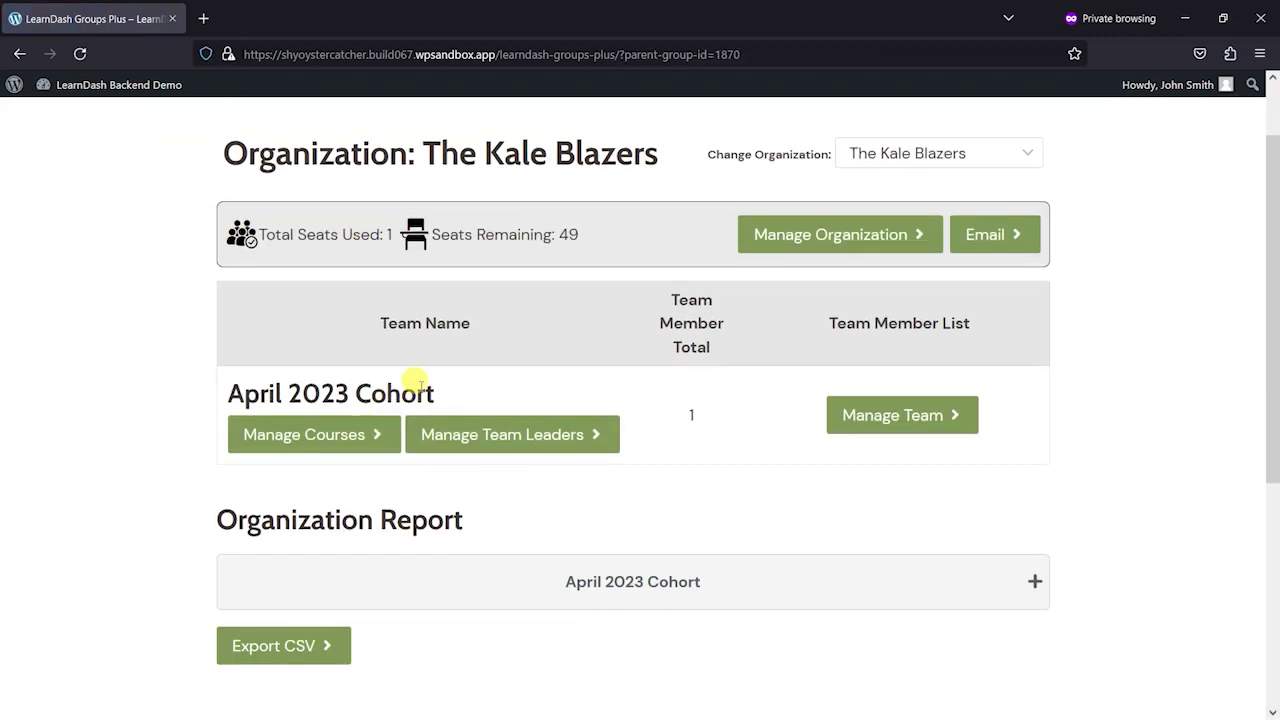
scroll(720, 440, "up", 1)
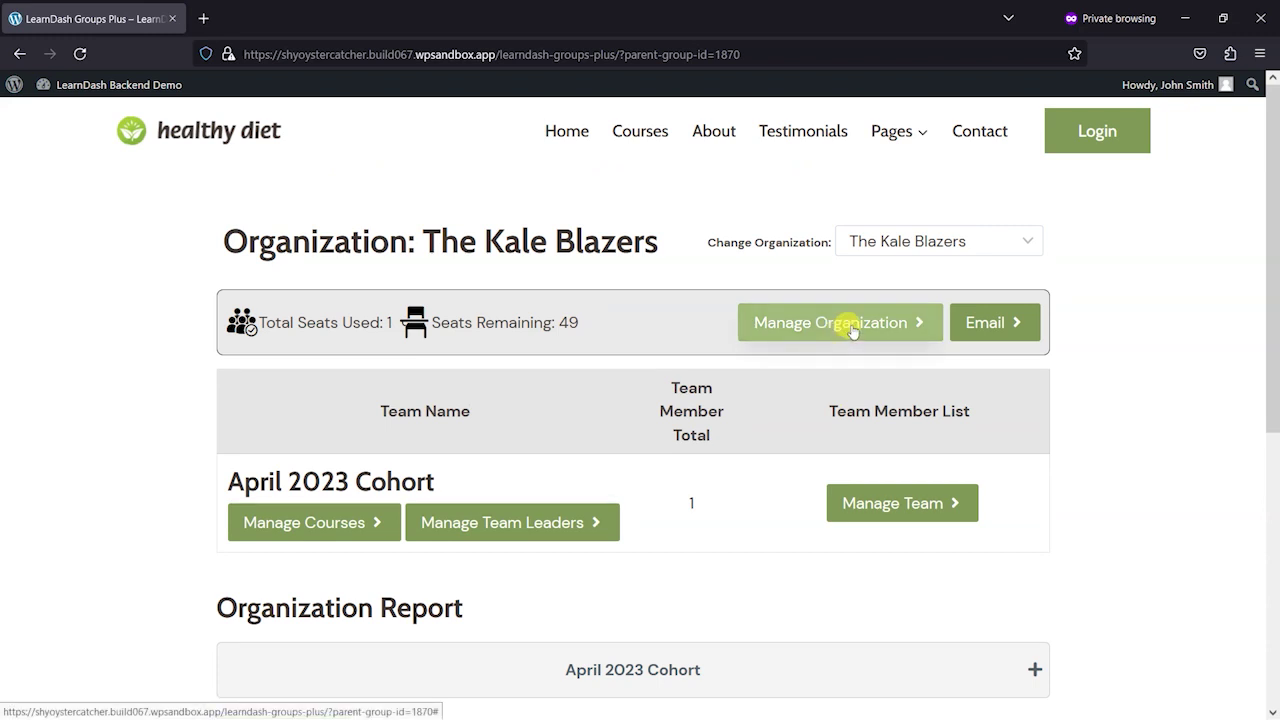
left_click(853, 340)
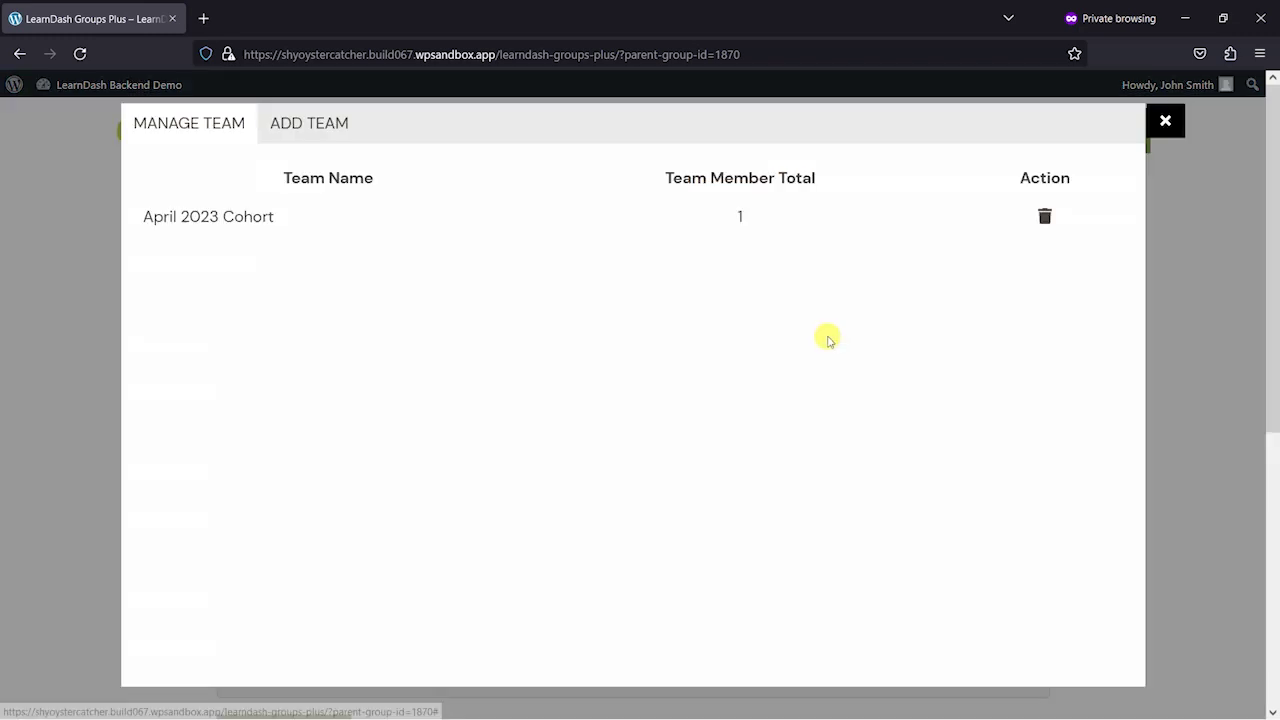
left_click(316, 124)
left_click(240, 181)
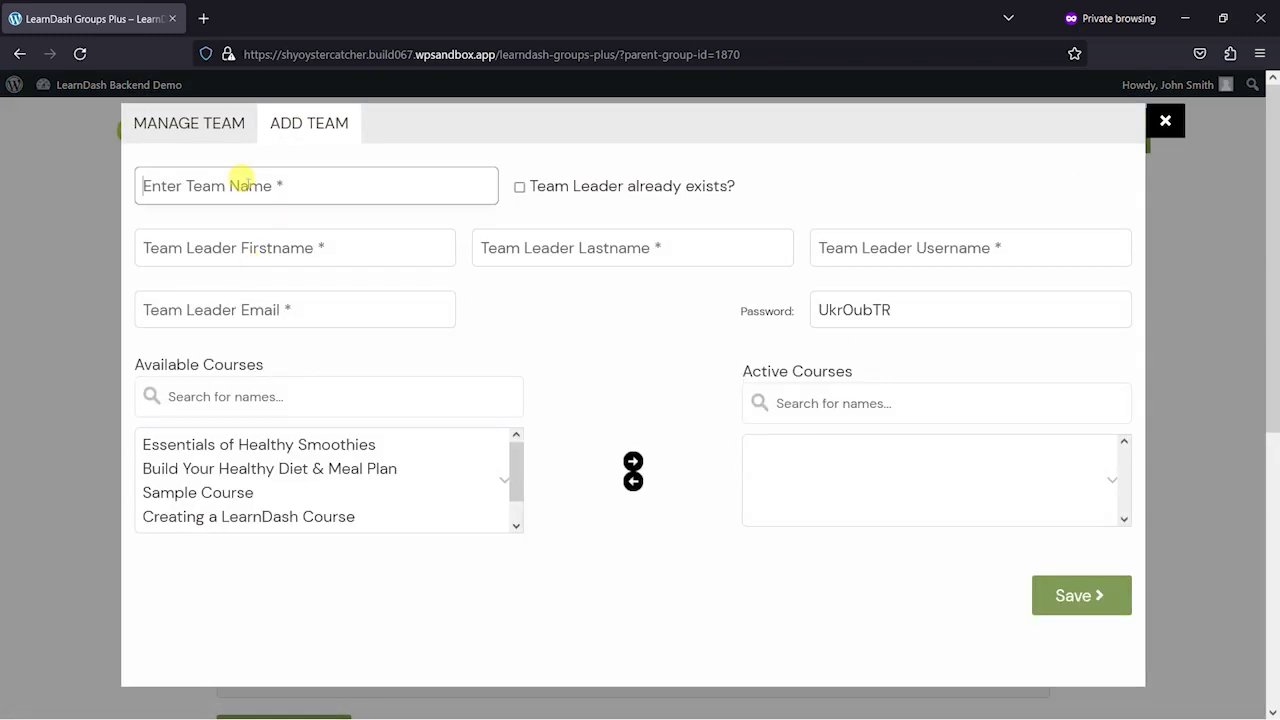
type("June 2023 Cohort")
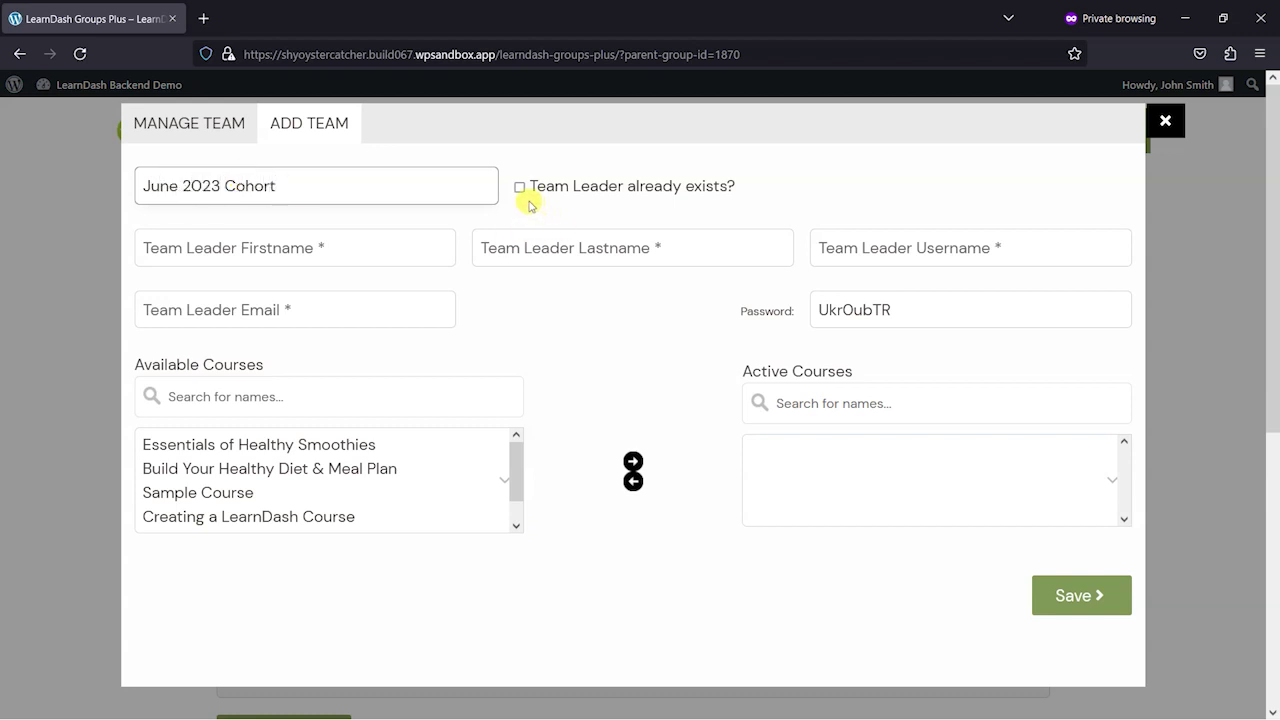
- Assign an existing team leader, activate Essentials of Healthy Smoothies and Build Your Healthy Diet & Meal Plan, then save
left_click(519, 187)
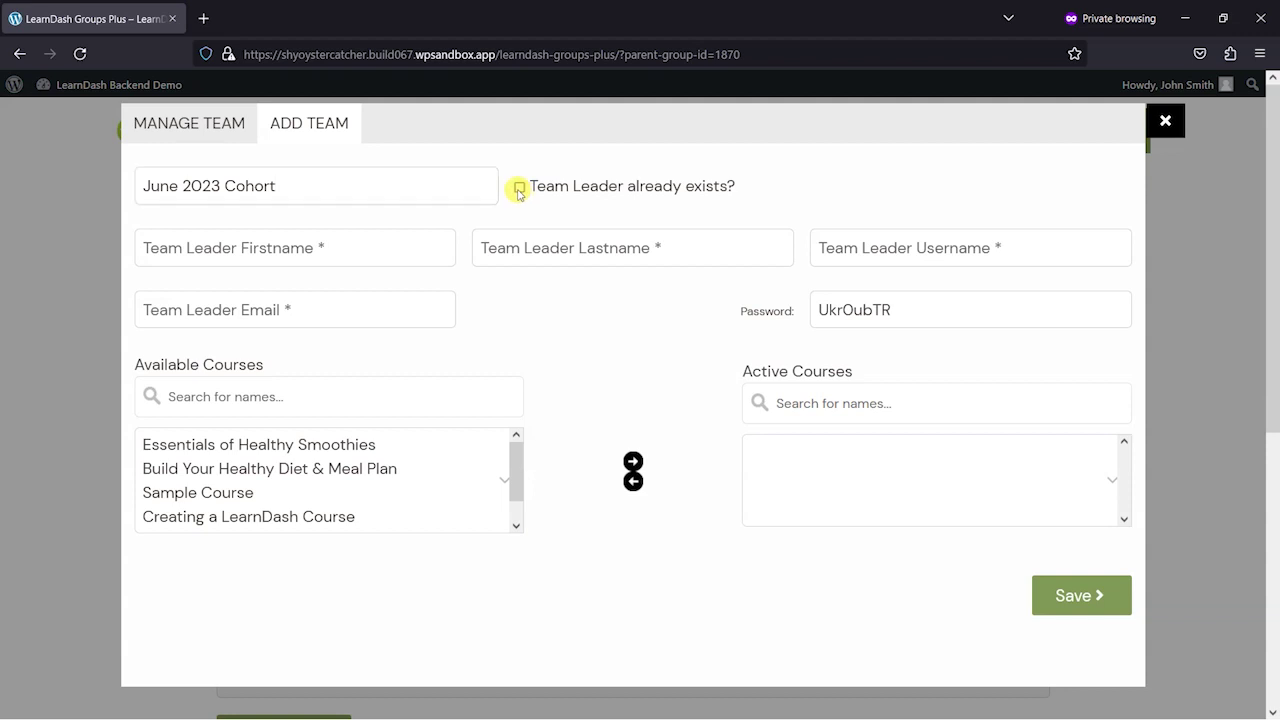
left_click(300, 244)
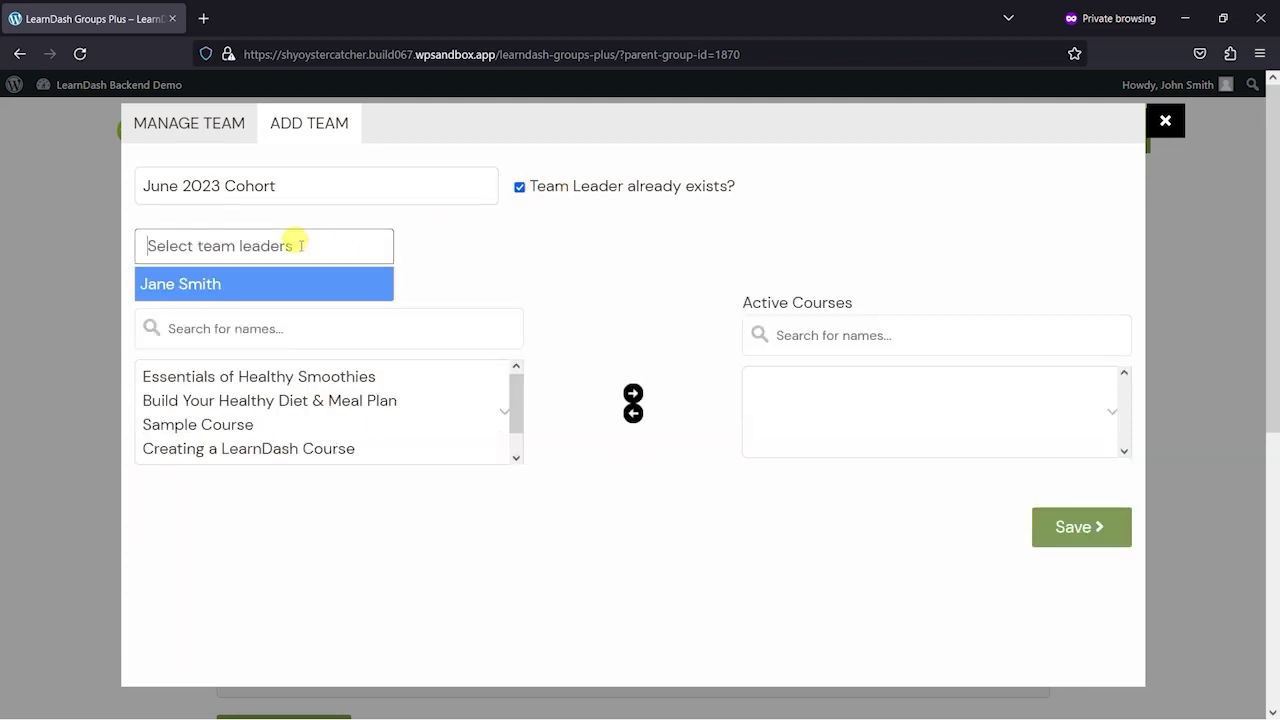
left_click(200, 284)
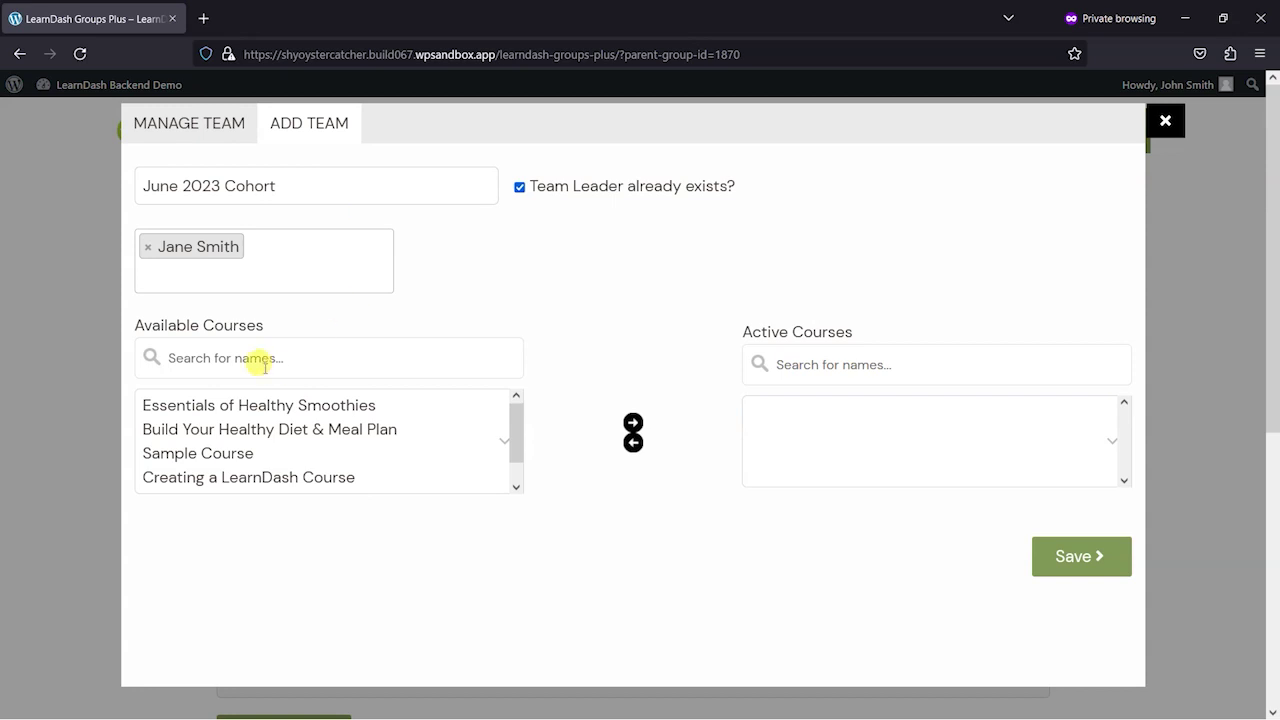
left_click(268, 404)
left_click(280, 429, "ctrl")
left_click(633, 422)
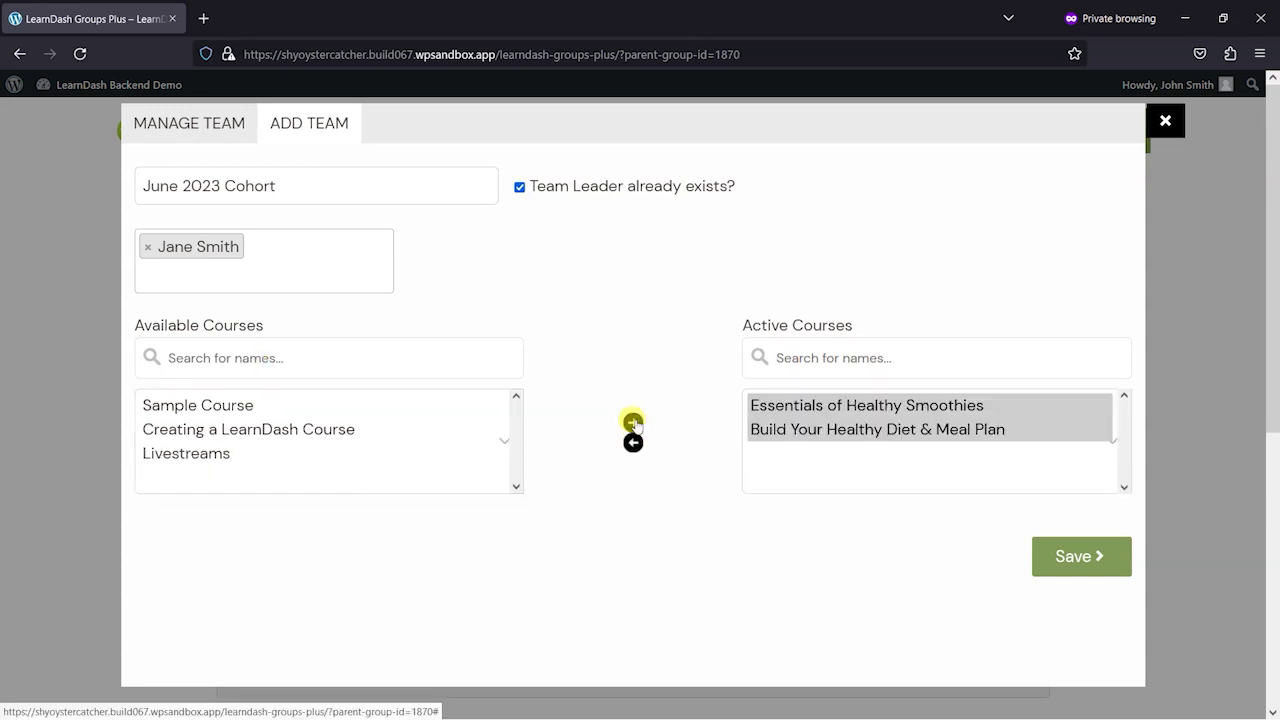
left_click(1069, 568)
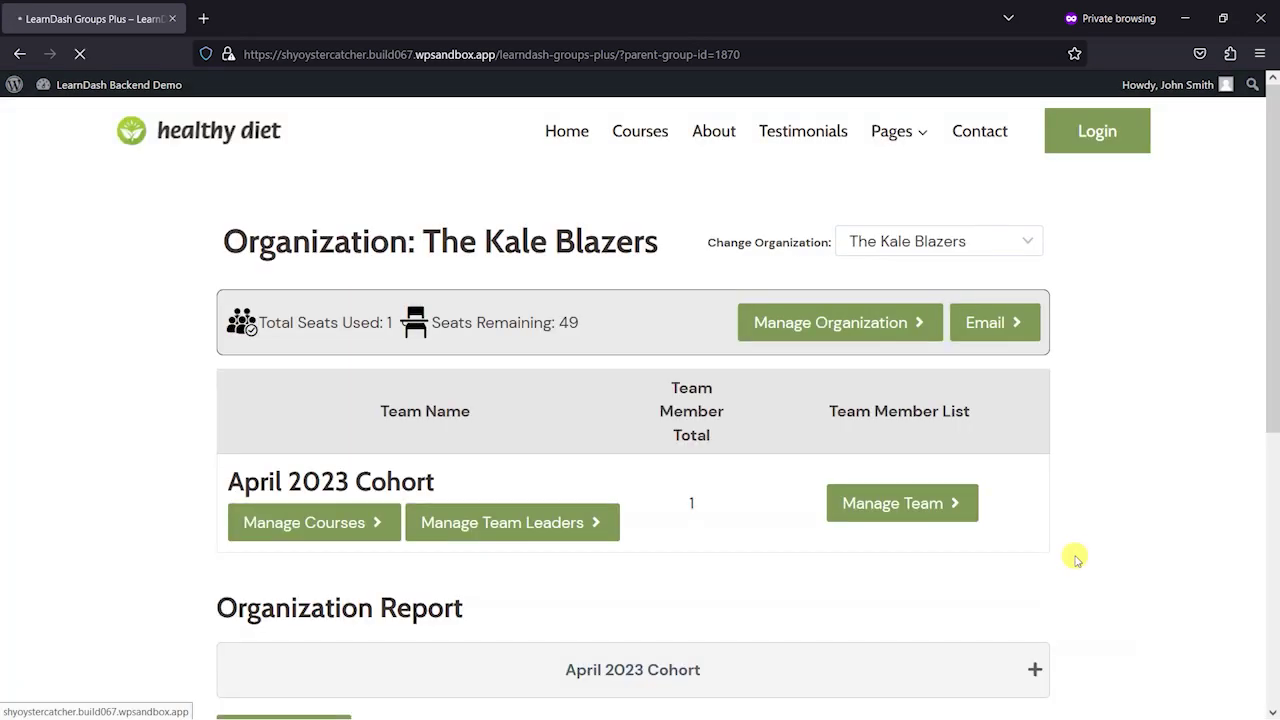
scroll(660, 490, "down", 1)
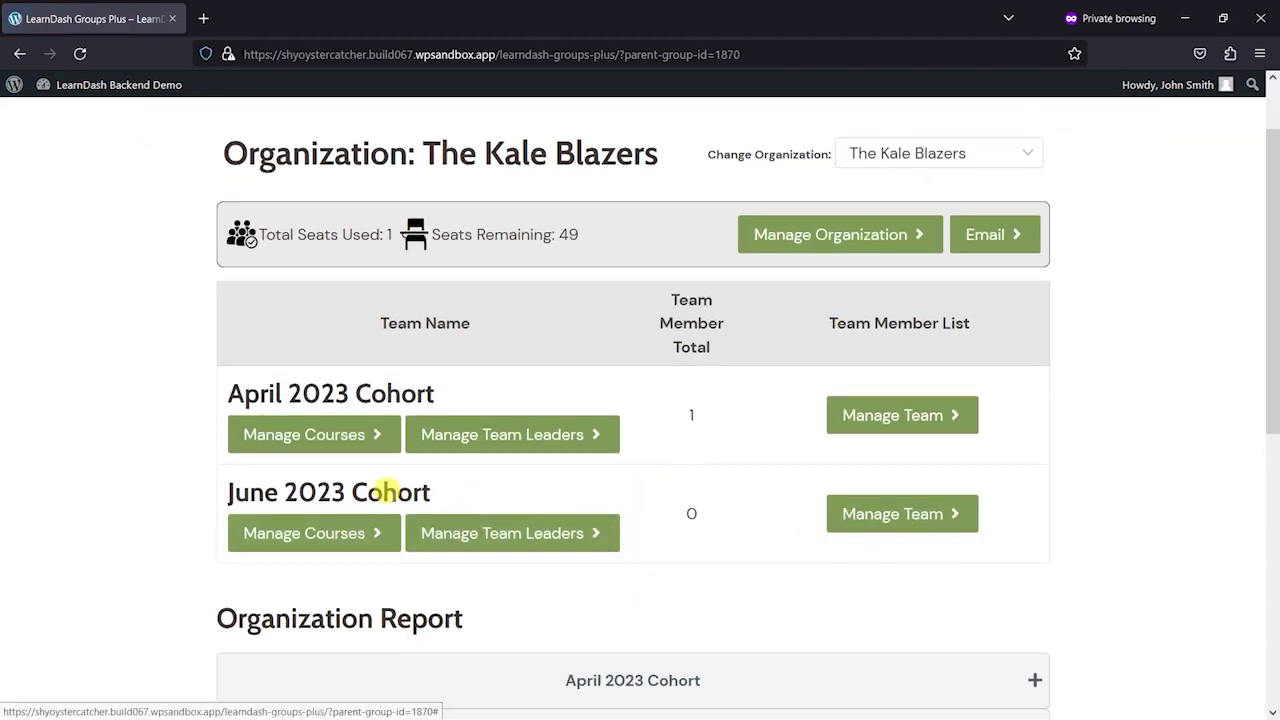
left_click(898, 513)
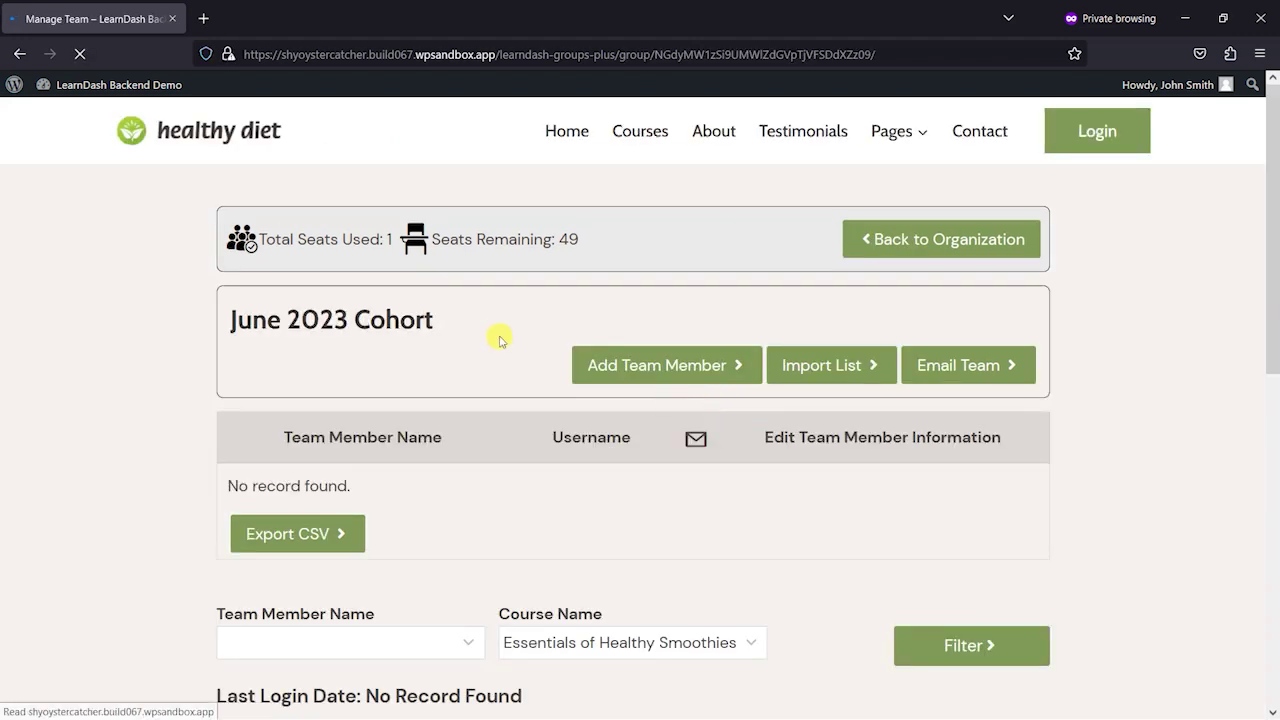
- Enter the new member's first name, last name, username and e-mail in the Add Team Member form
scroll(499, 424, "down", 2)
scroll(654, 429, "down", 2)
scroll(423, 409, "up", 3)
right_click(394, 334)
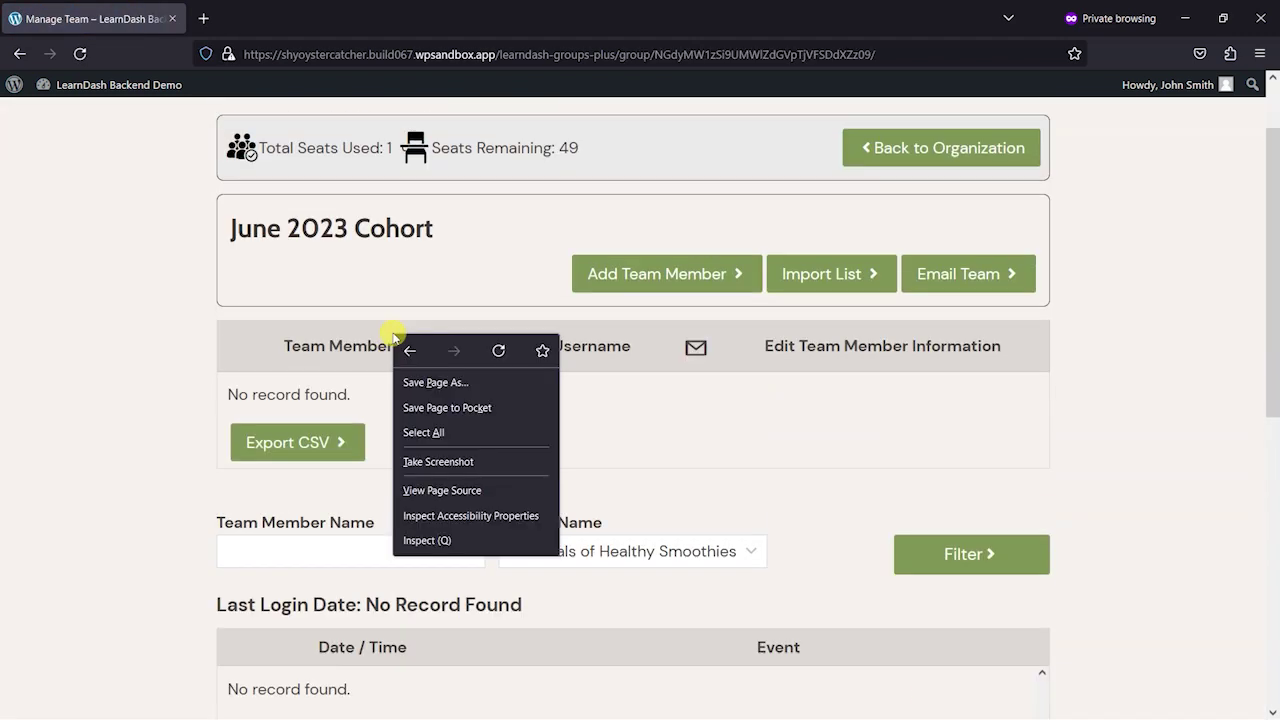
left_click(678, 268)
left_click(189, 234)
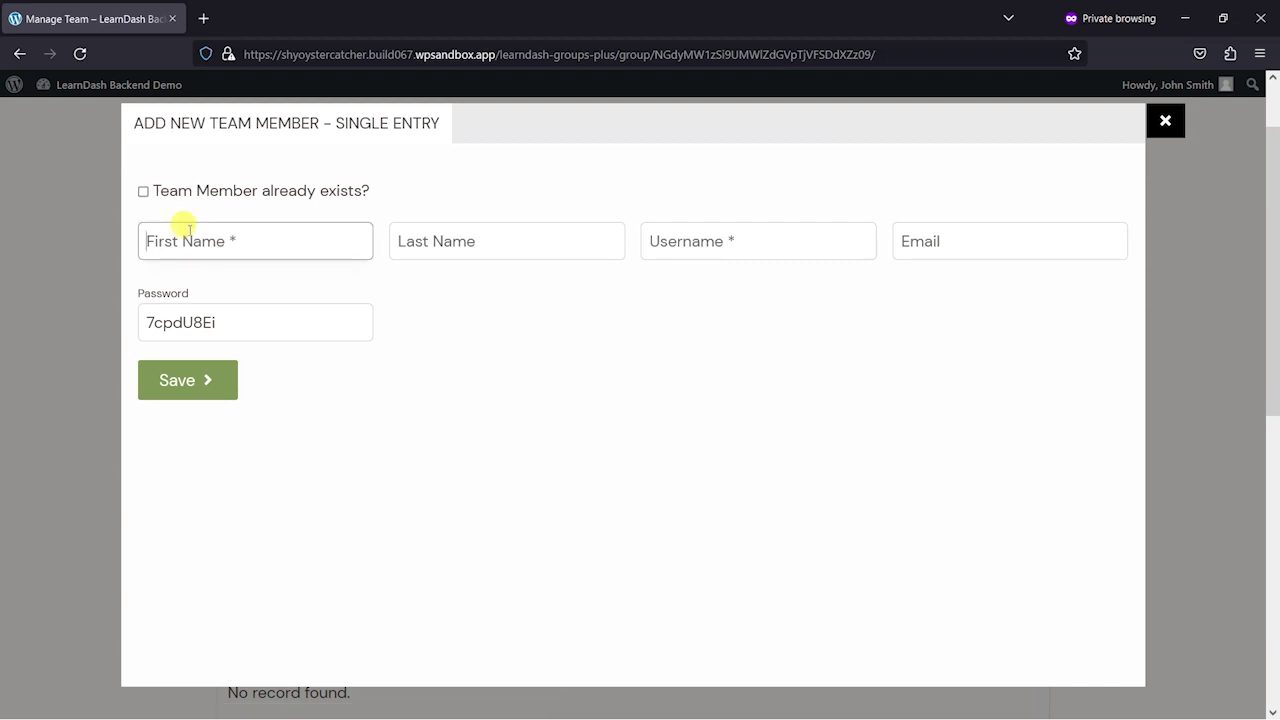
type("Jennys")
key("BackSpace")
key("Tab")
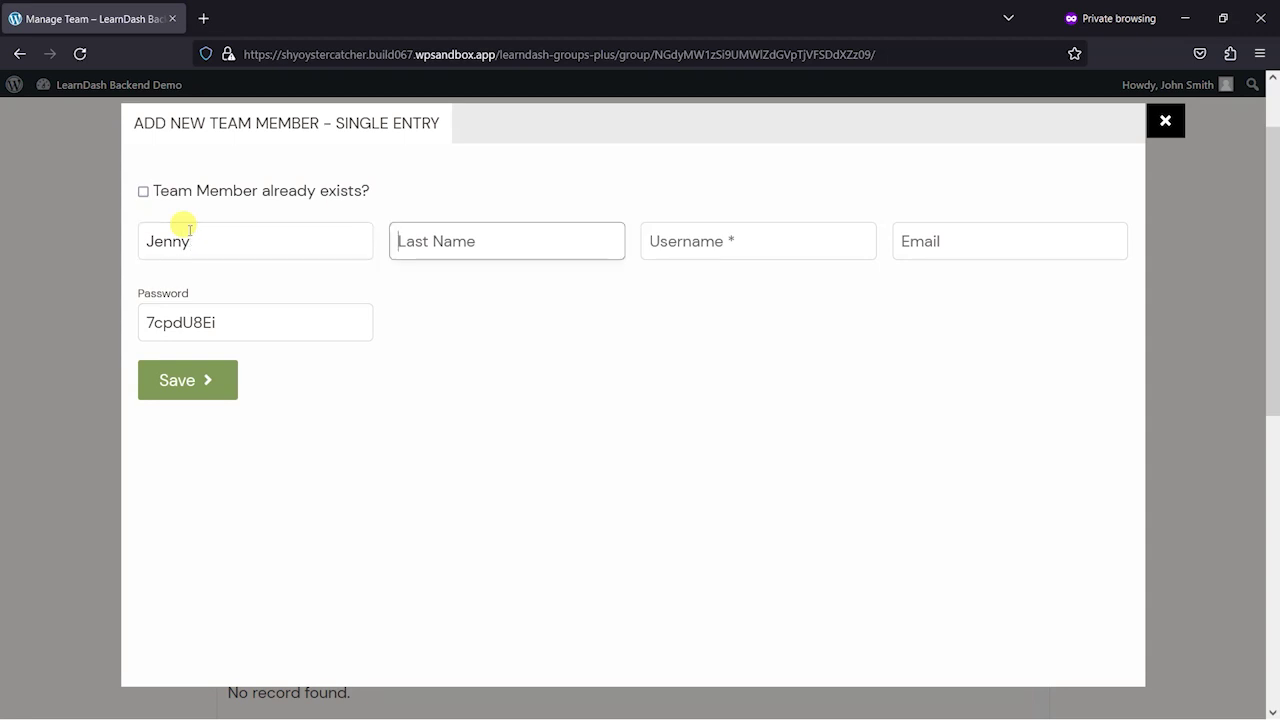
type("Smith")
key("Tab")
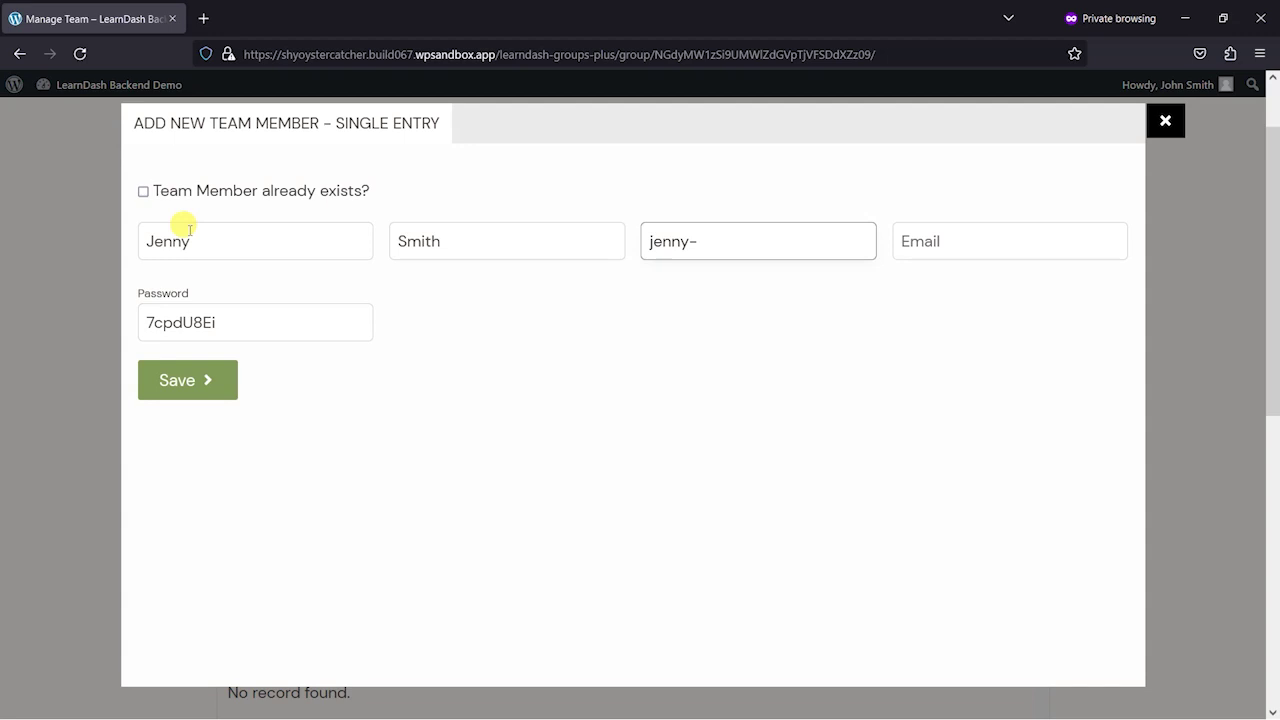
type("jenny-kale")
key("Tab")
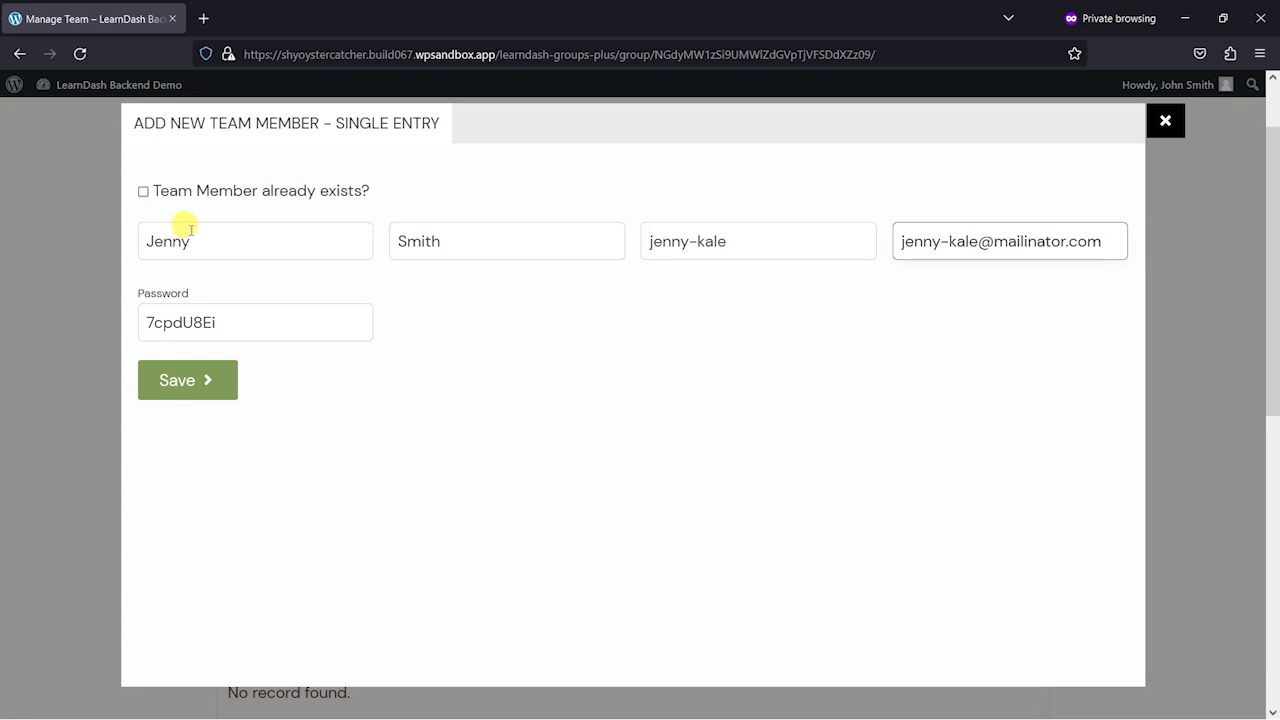
- Save the new June 2023 Cohort member and go back to the organization overview
left_click(207, 395)
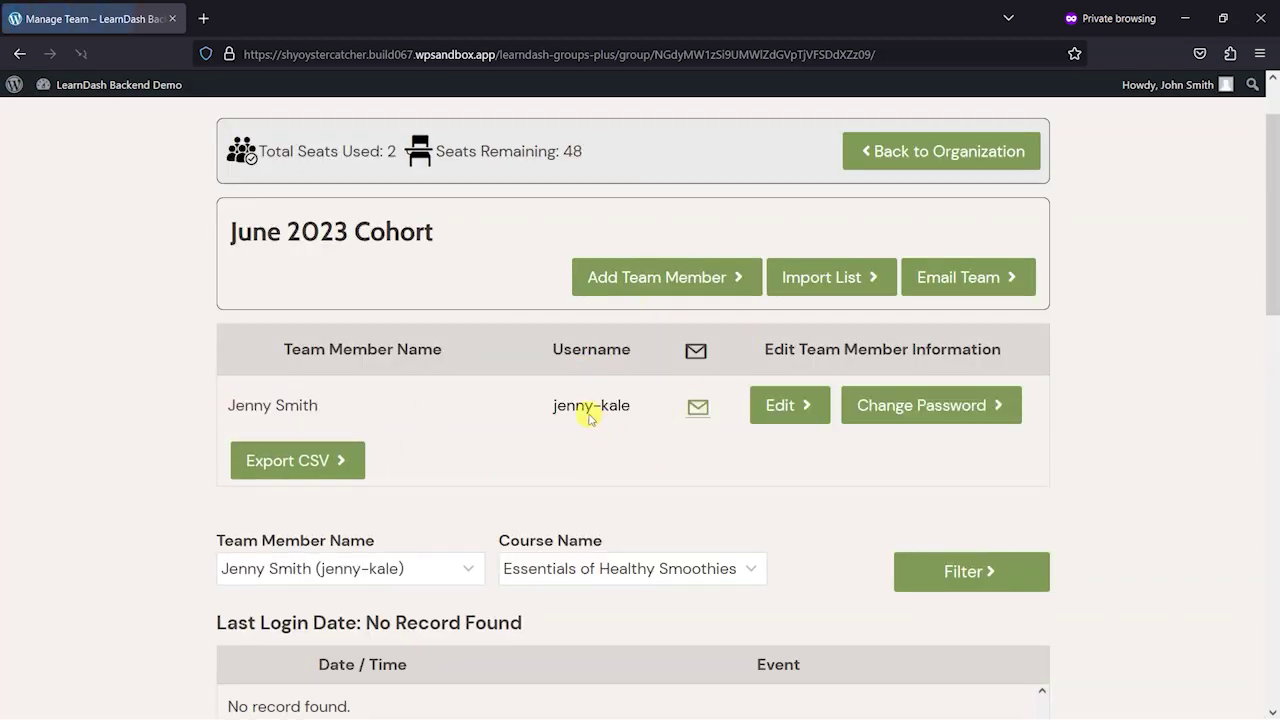
scroll(600, 480, "down", 4)
scroll(740, 505, "up", 4)
scroll(770, 514, "up", 2)
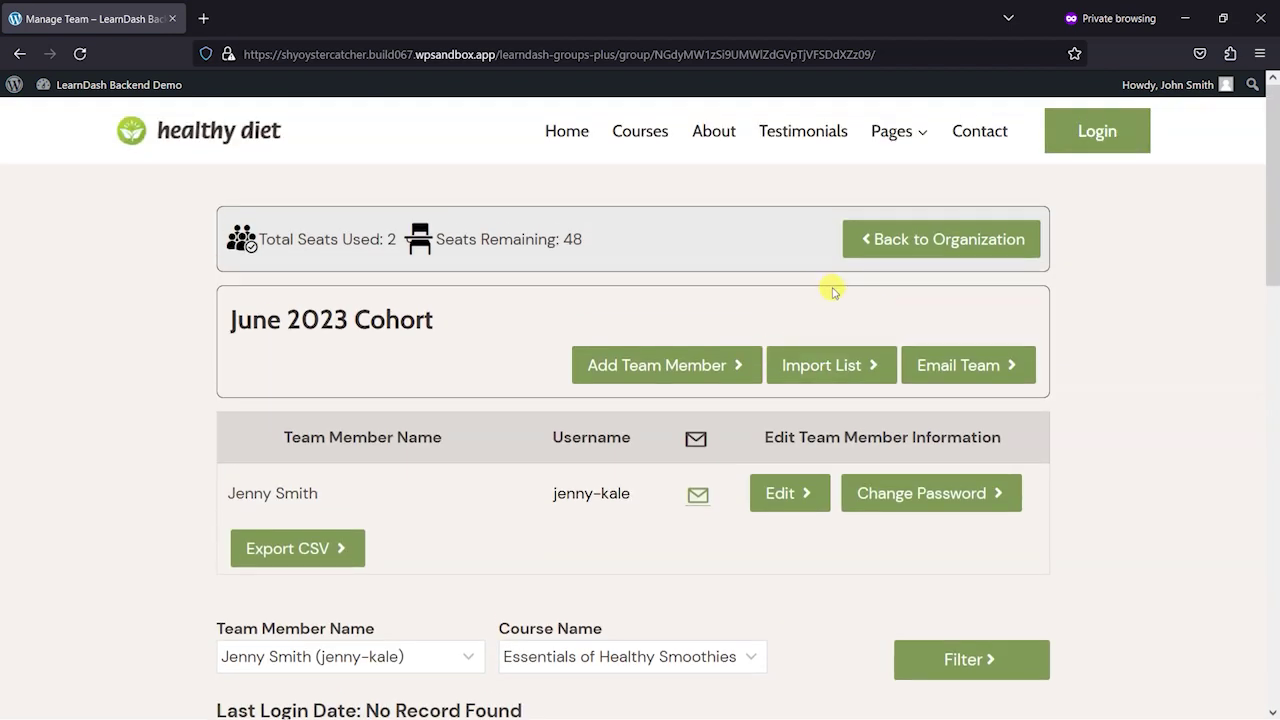
left_click(930, 258)
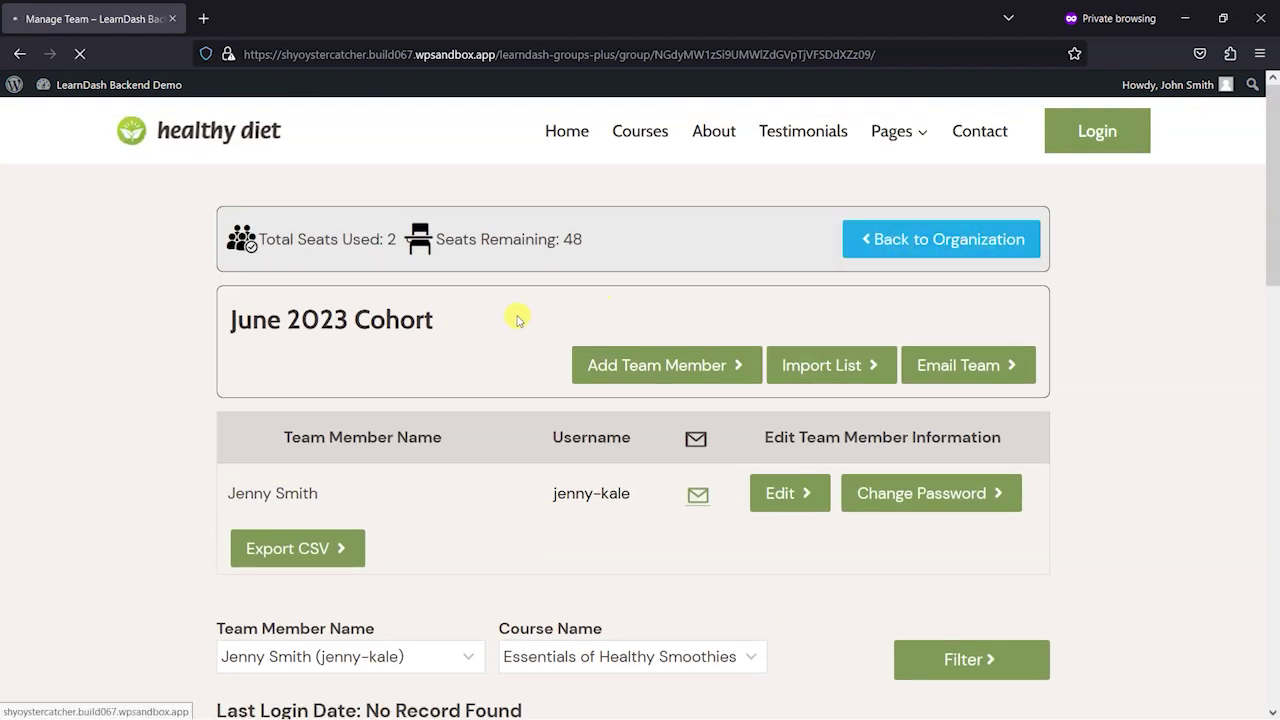
- Scroll The Kale Blazers overview and report to confirm April and June 2023 Cohorts each have one member
scroll(500, 340, "down", 2)
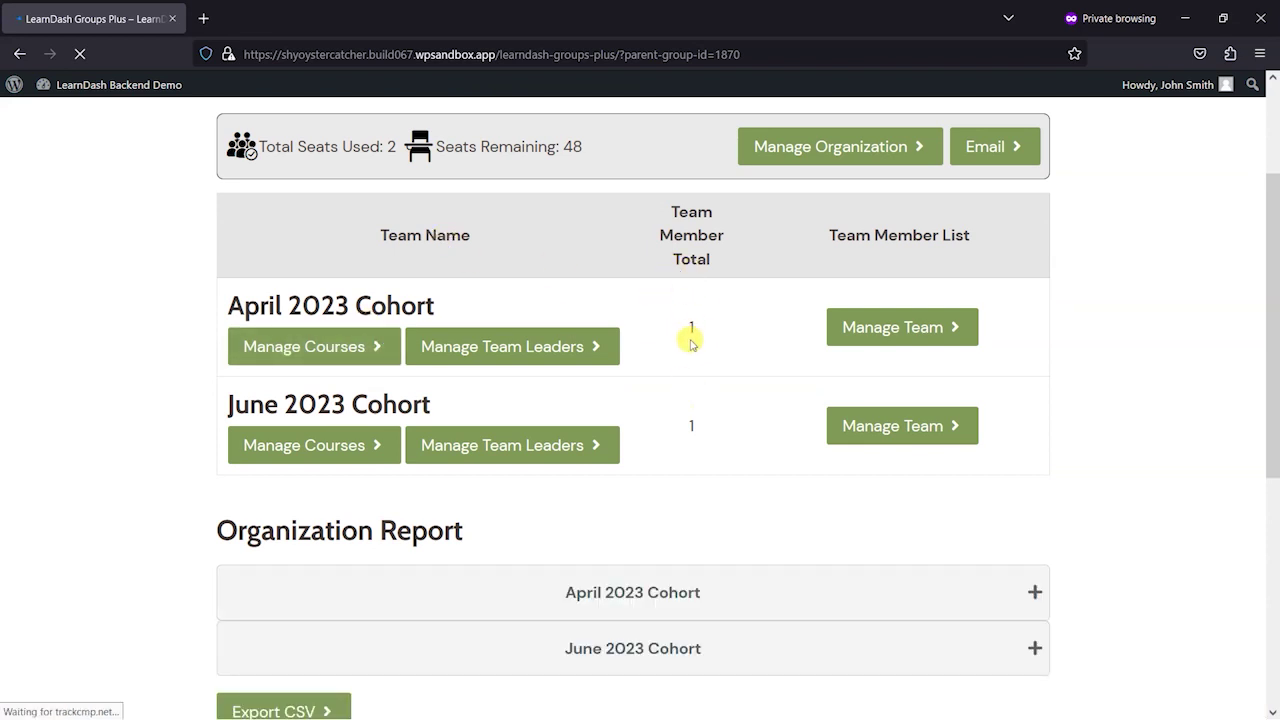
scroll(762, 425, "up", 2)
scroll(775, 434, "up", 1)
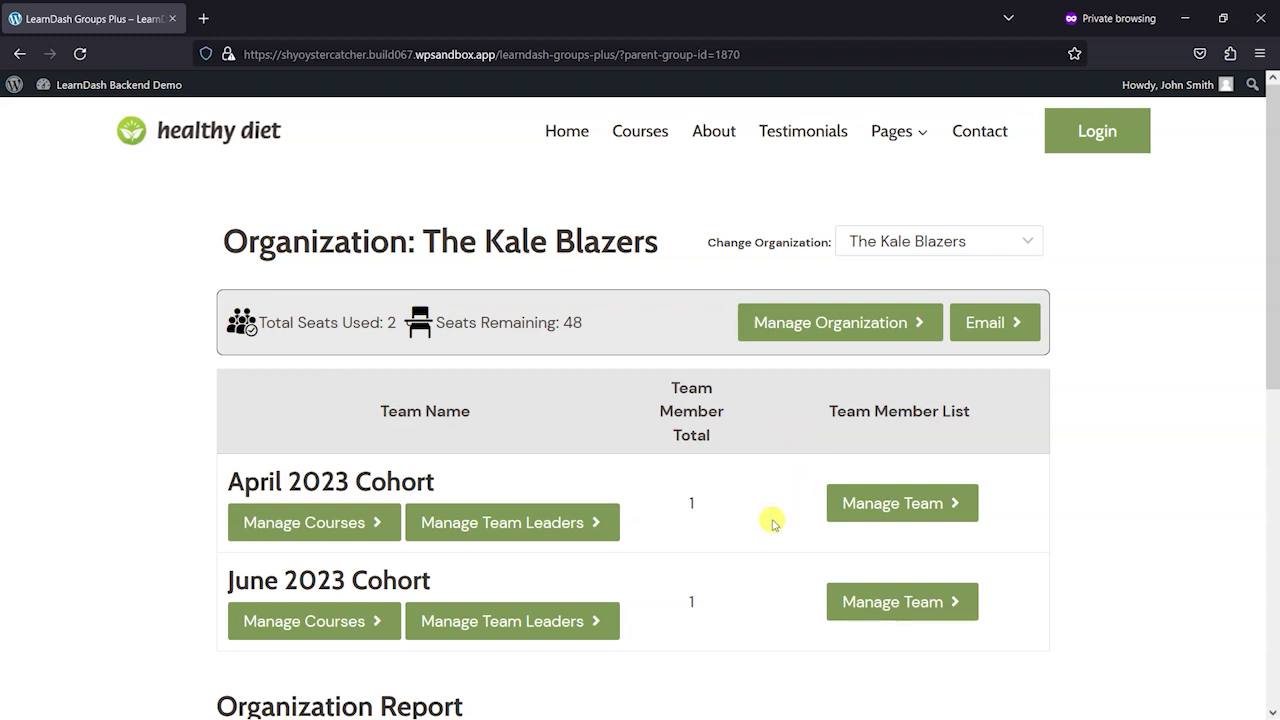
scroll(757, 535, "down", 3)
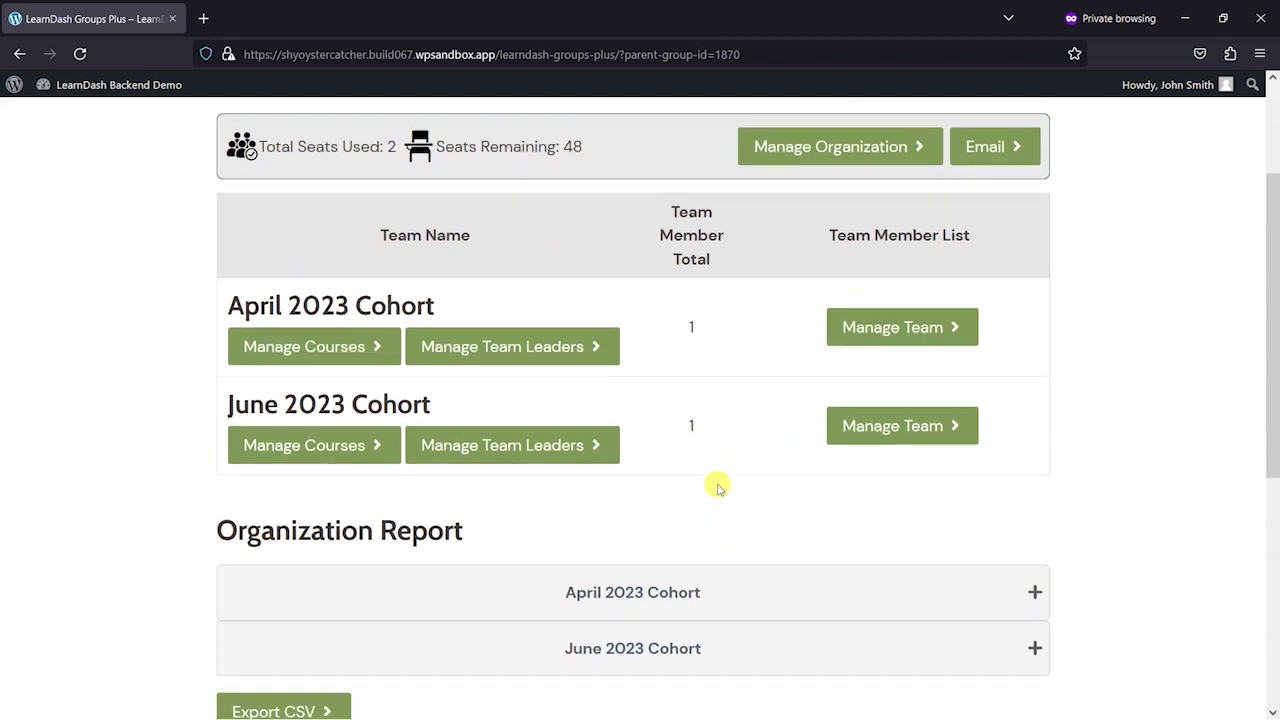
scroll(718, 487, "up", 1)
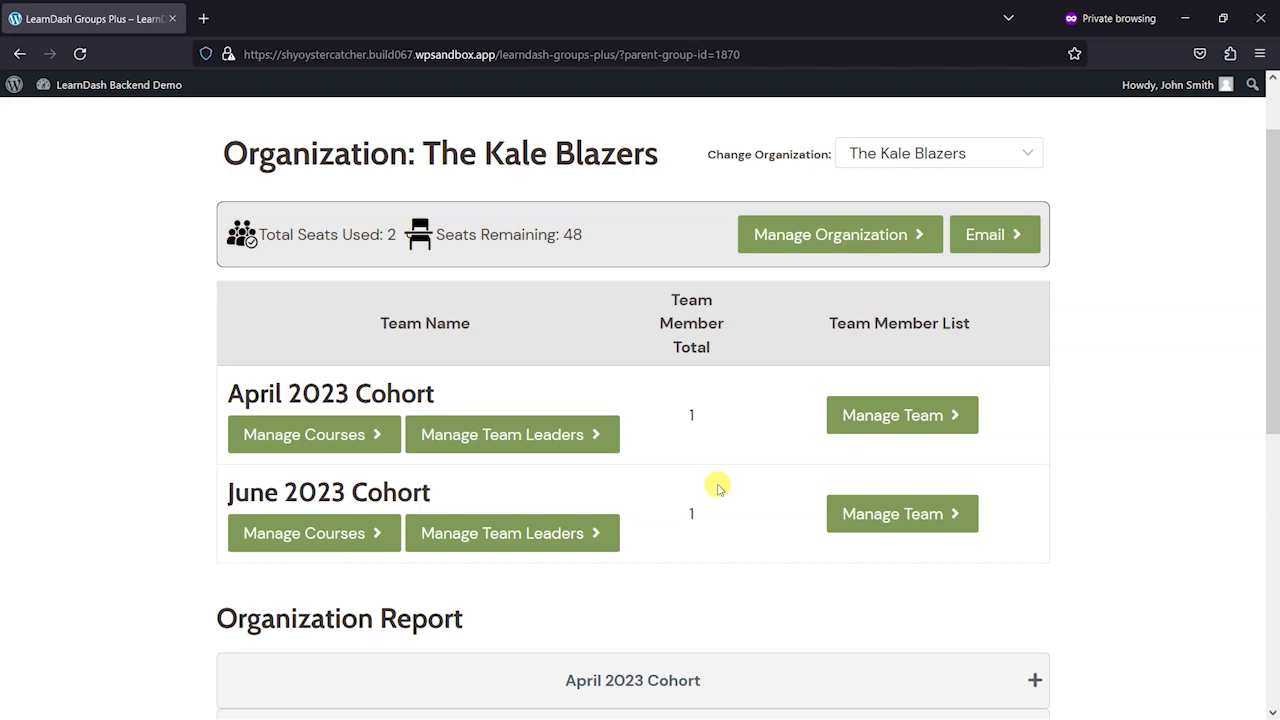
key("alt+Tab")
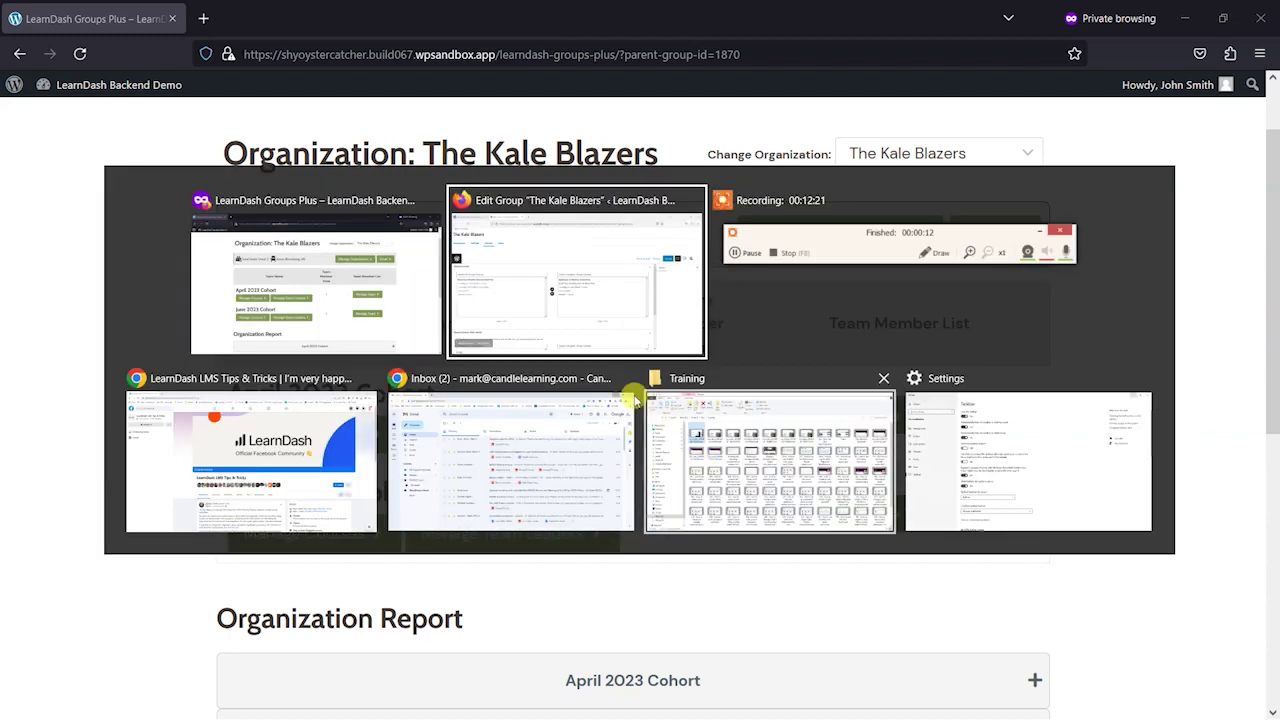
- Return to the Groups list showing The Kale Blazers (ID 1870) with its April and June 2023 Cohort teams
left_click(551, 292)
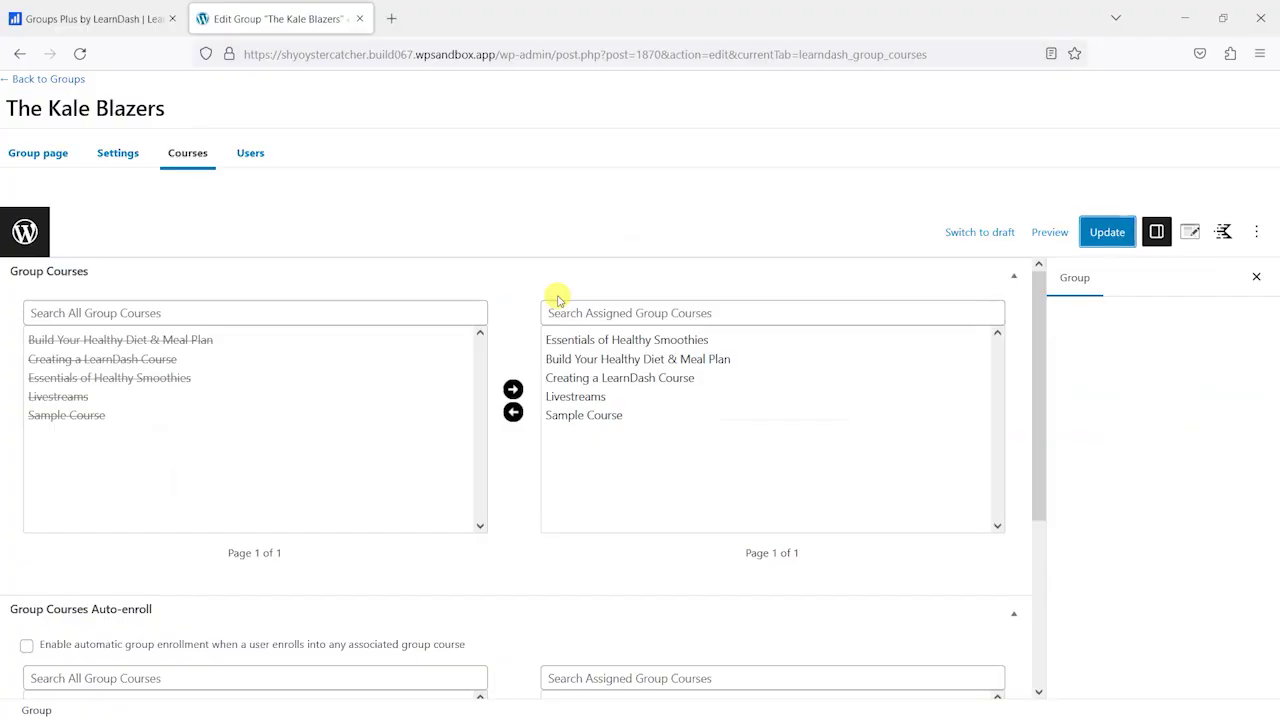
left_click(40, 79)
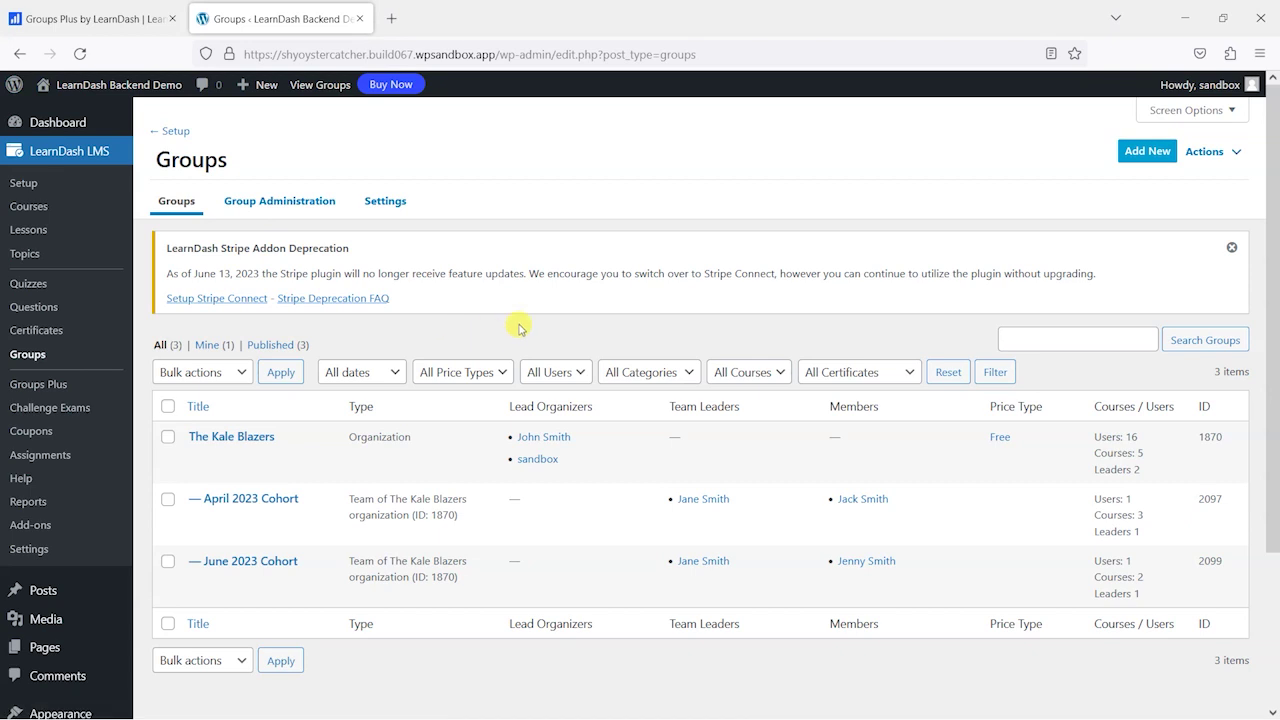
scroll(569, 374, "down", 2)
scroll(254, 317, "up", 1)
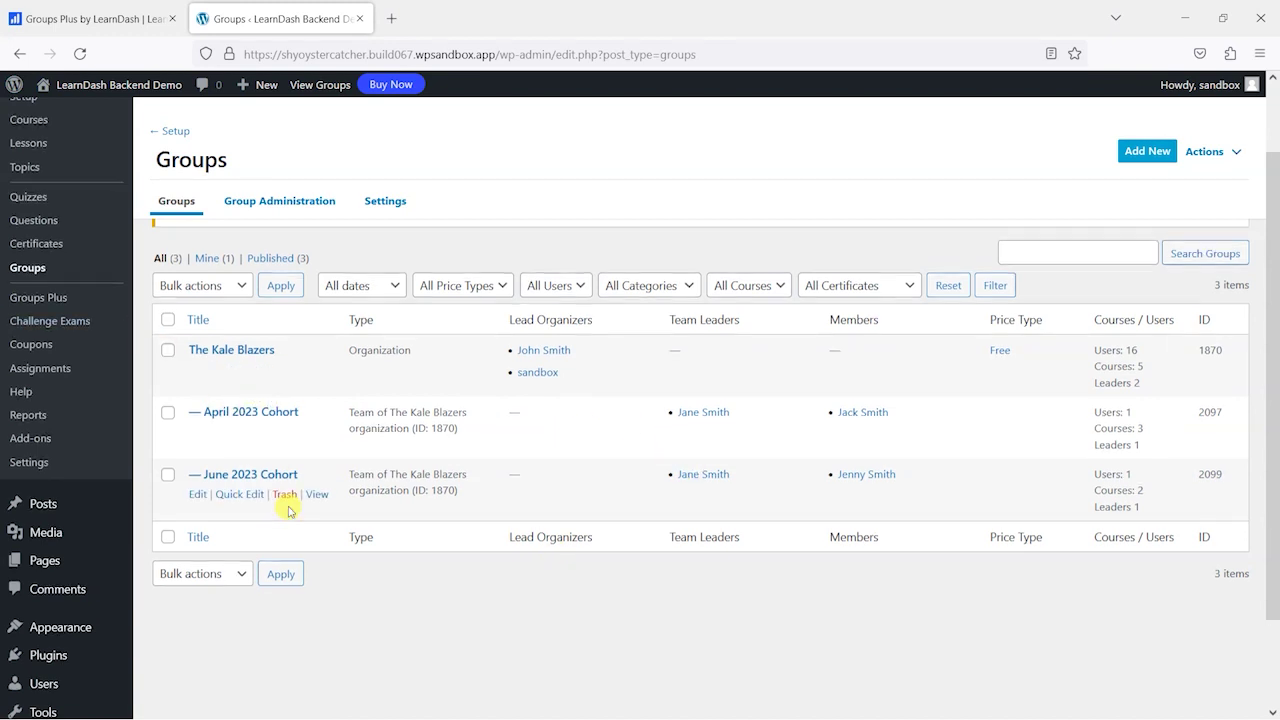
scroll(295, 520, "up", 2)
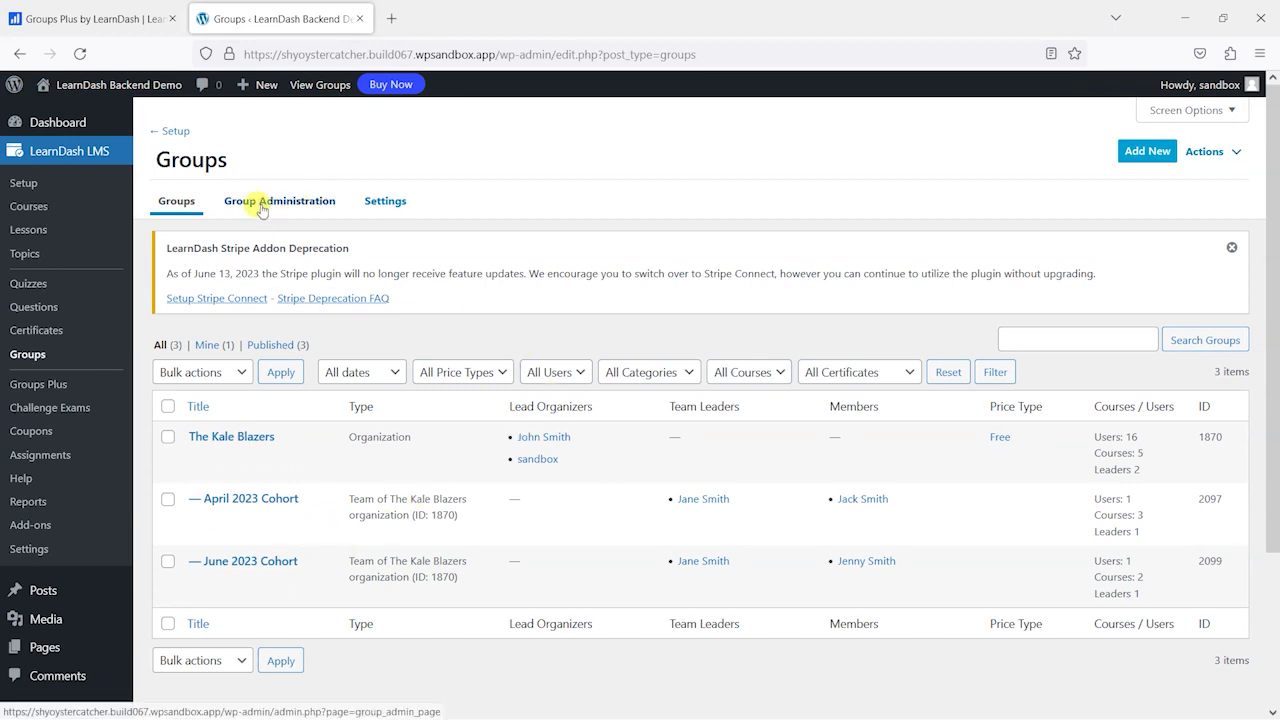
- Open the Groups Plus Settings tab and scroll through its Communication, Users and Upgrade Groups to Team options
left_click(50, 386)
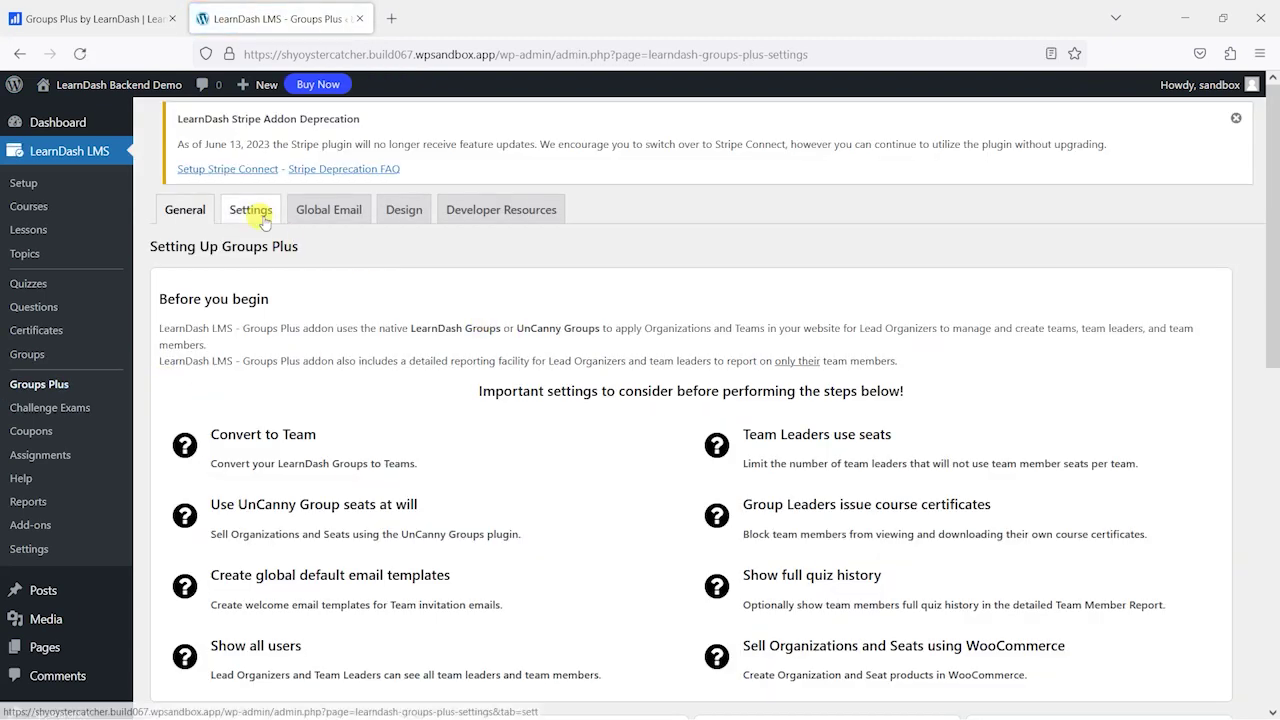
left_click(262, 216)
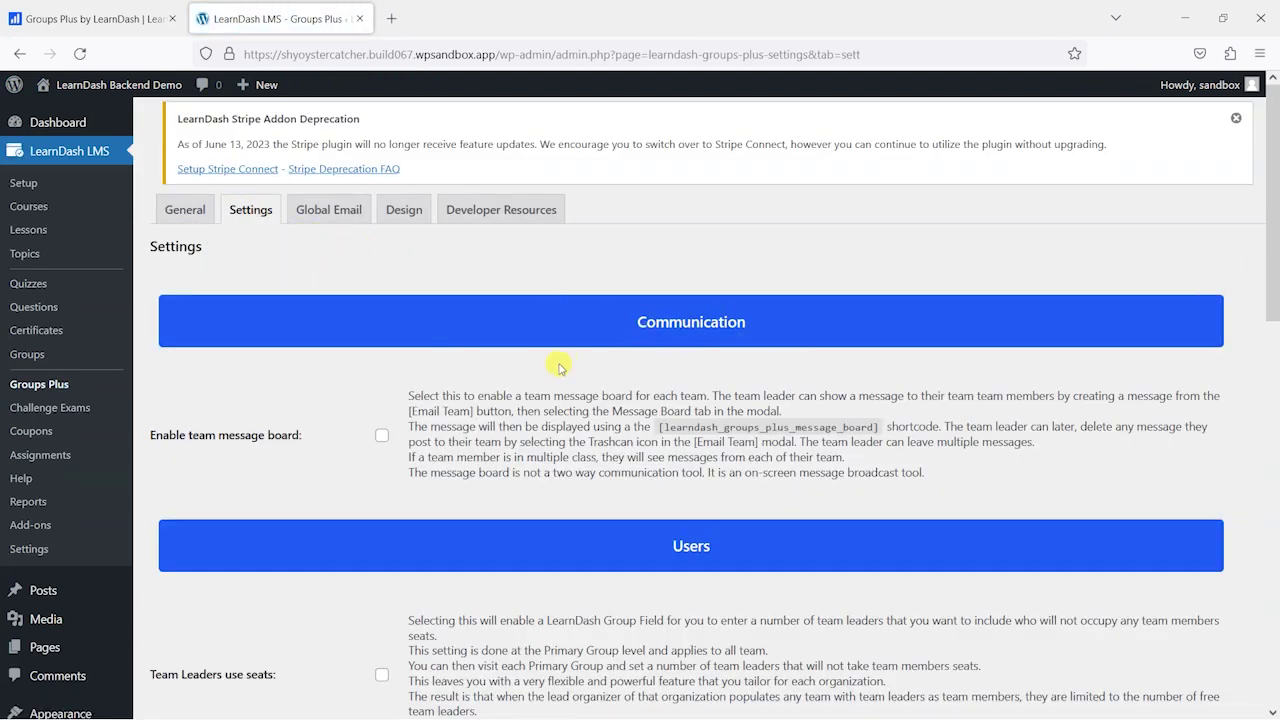
scroll(470, 348, "down", 3)
scroll(373, 244, "down", 8)
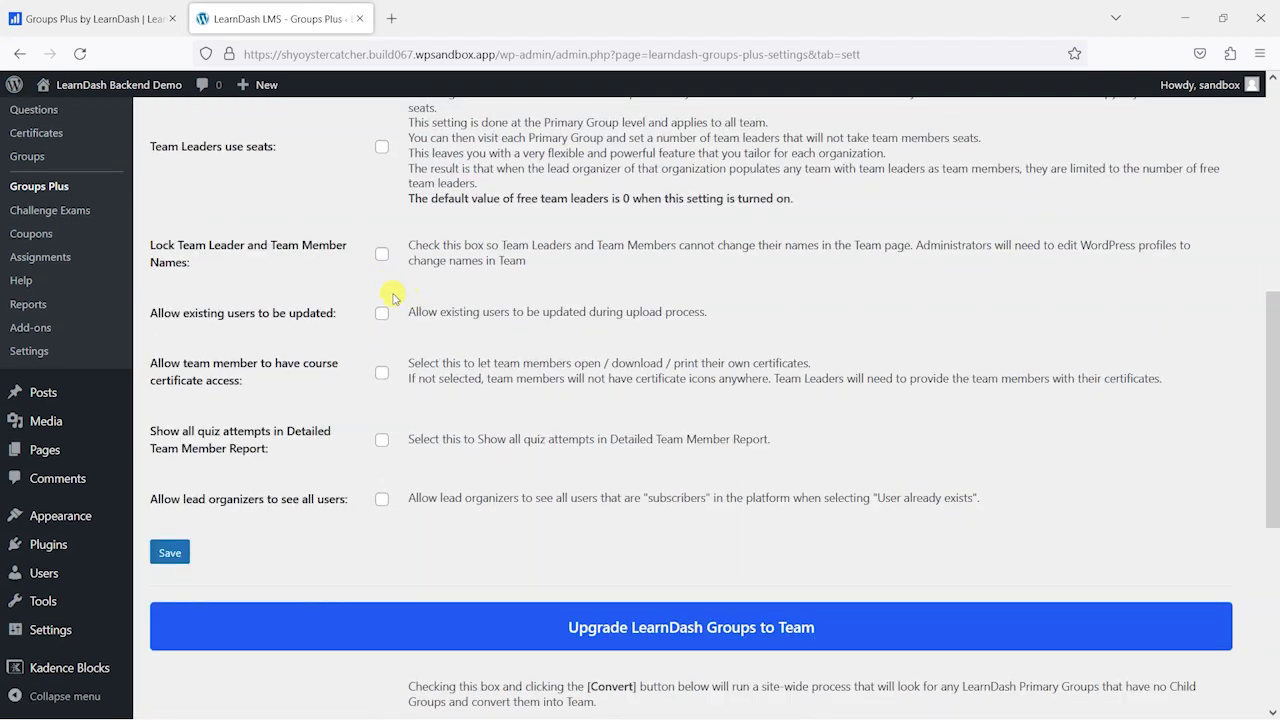
scroll(333, 252, "up", 5)
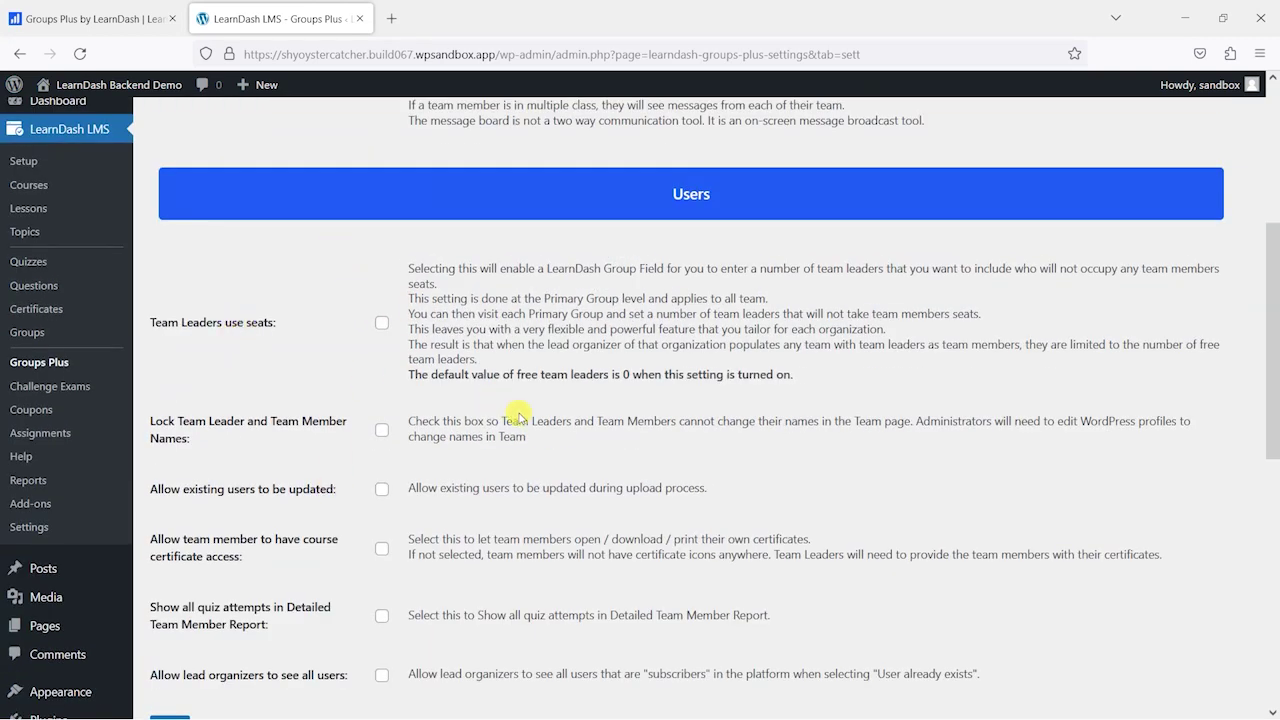
scroll(515, 380, "down", 3)
scroll(503, 520, "down", 4)
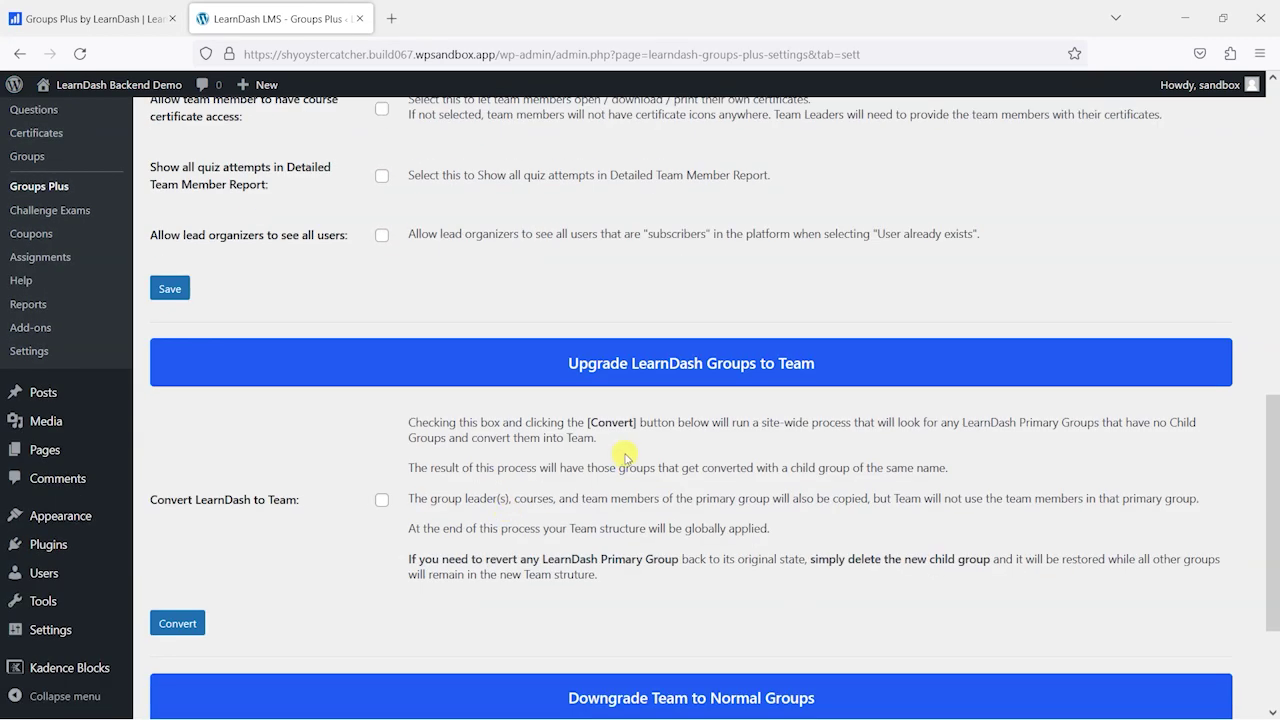
scroll(626, 456, "down", 3)
scroll(614, 325, "up", 15)
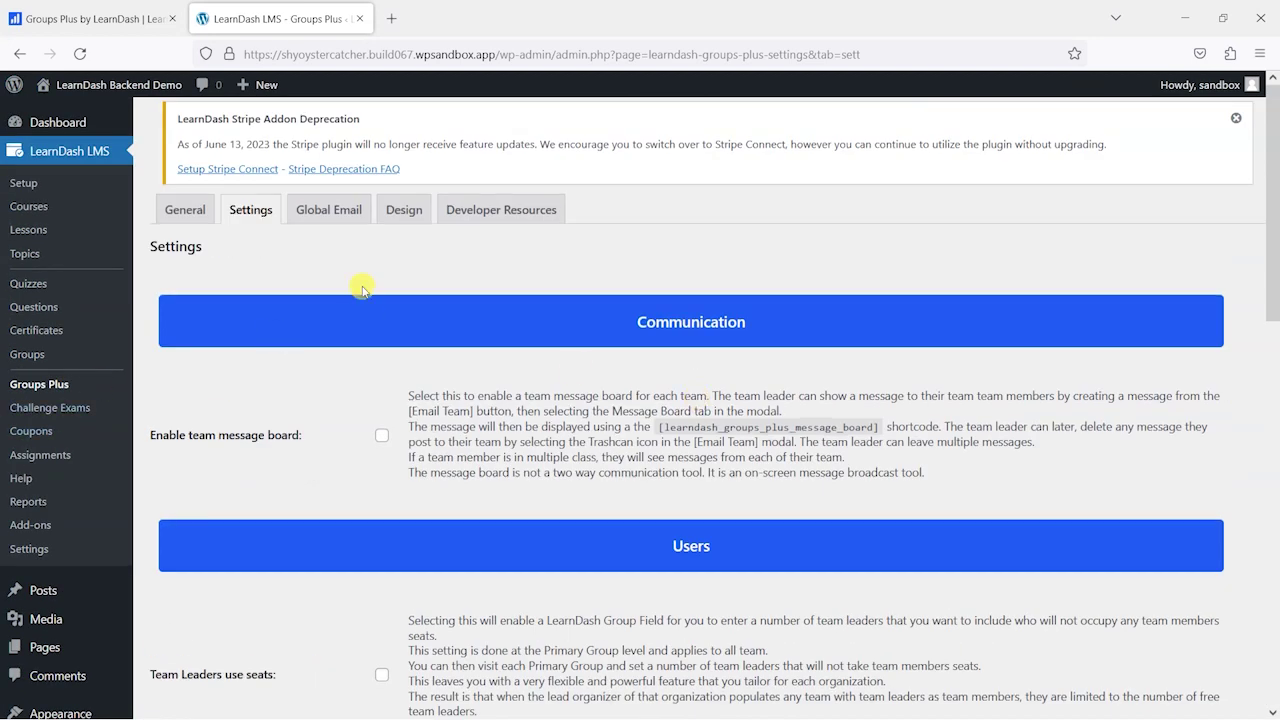
- Review the Team Leader and Team Member Invitation Email templates on the Global Email tab
left_click(329, 218)
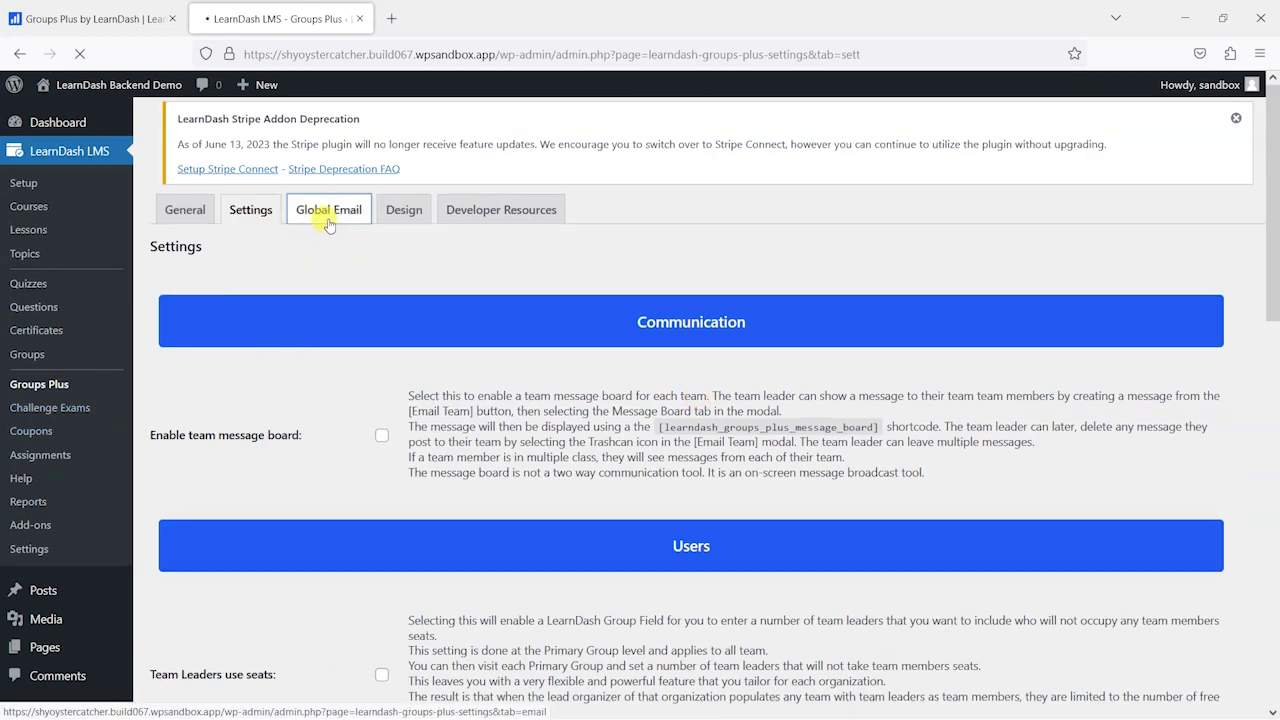
scroll(586, 240, "down", 3)
scroll(674, 294, "up", 2)
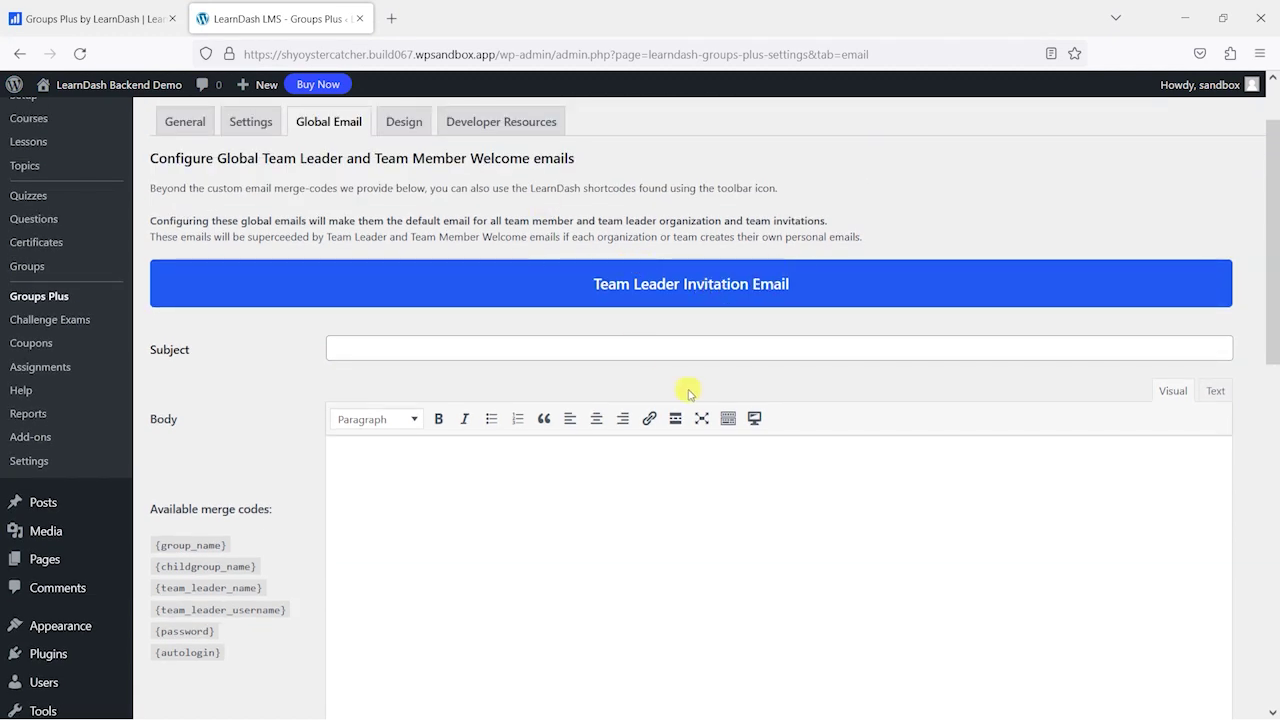
scroll(688, 389, "down", 7)
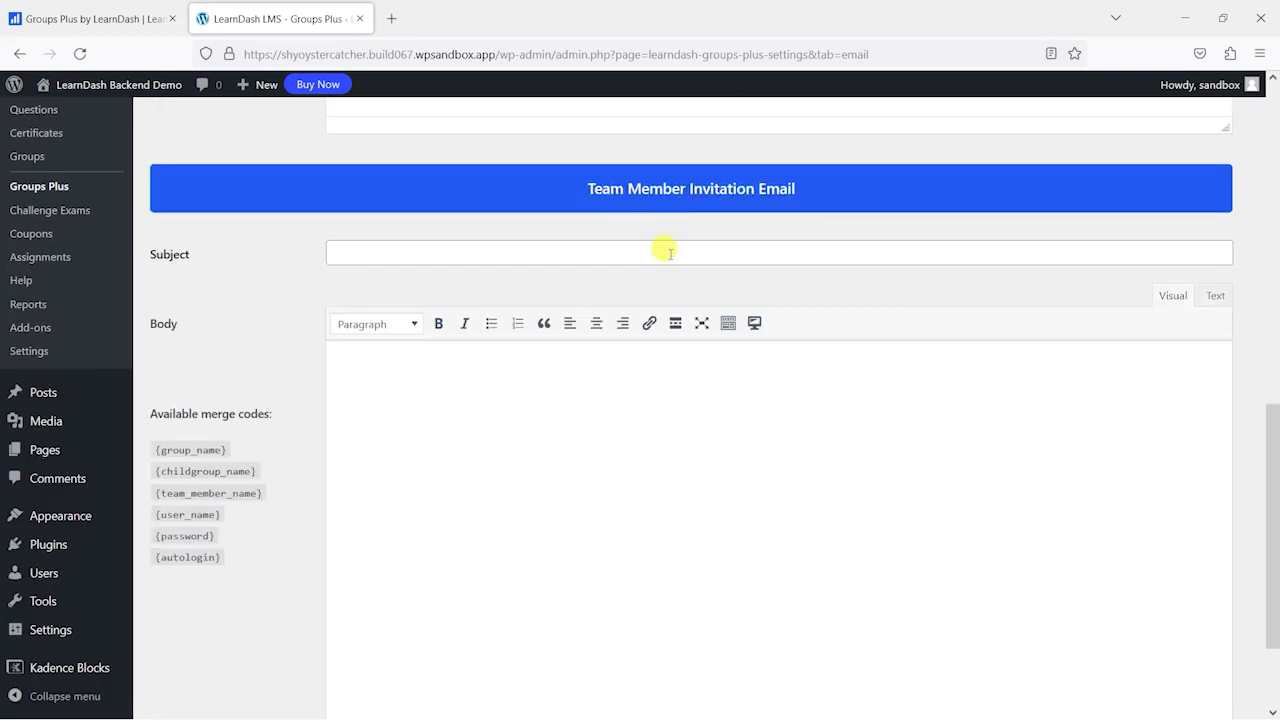
scroll(663, 249, "up", 7)
scroll(377, 347, "down", 4)
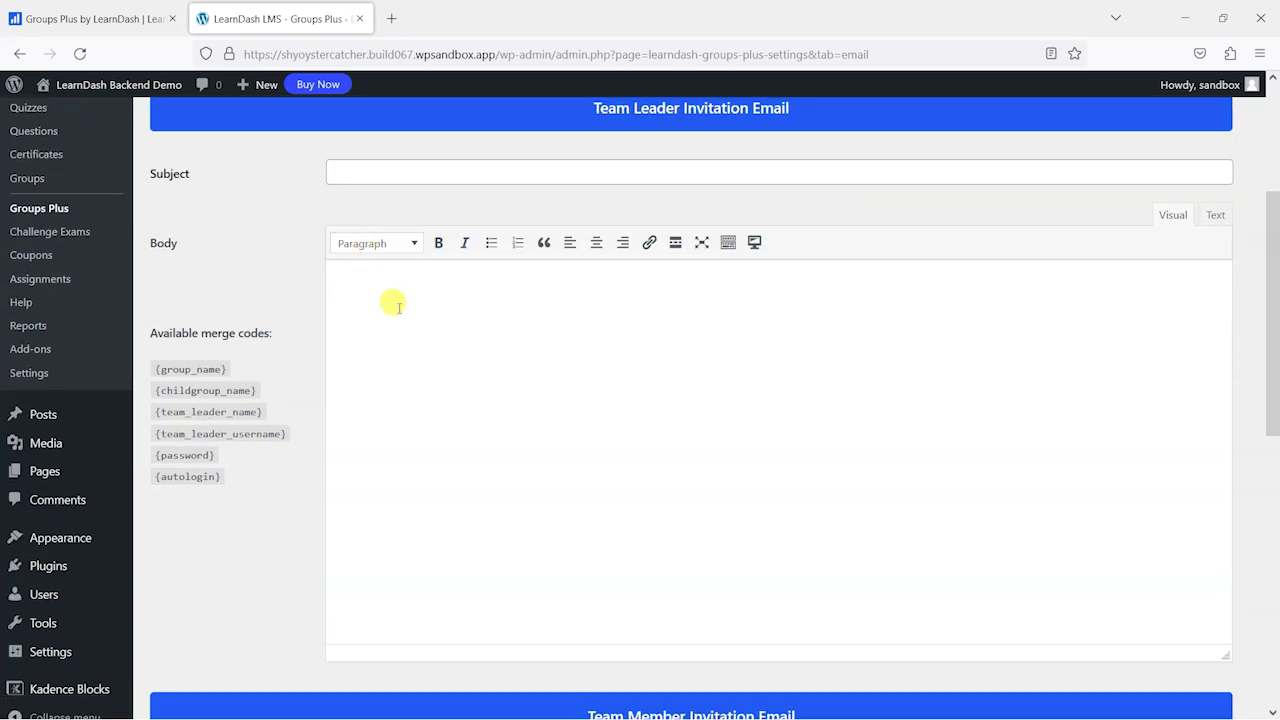
scroll(534, 306, "up", 1)
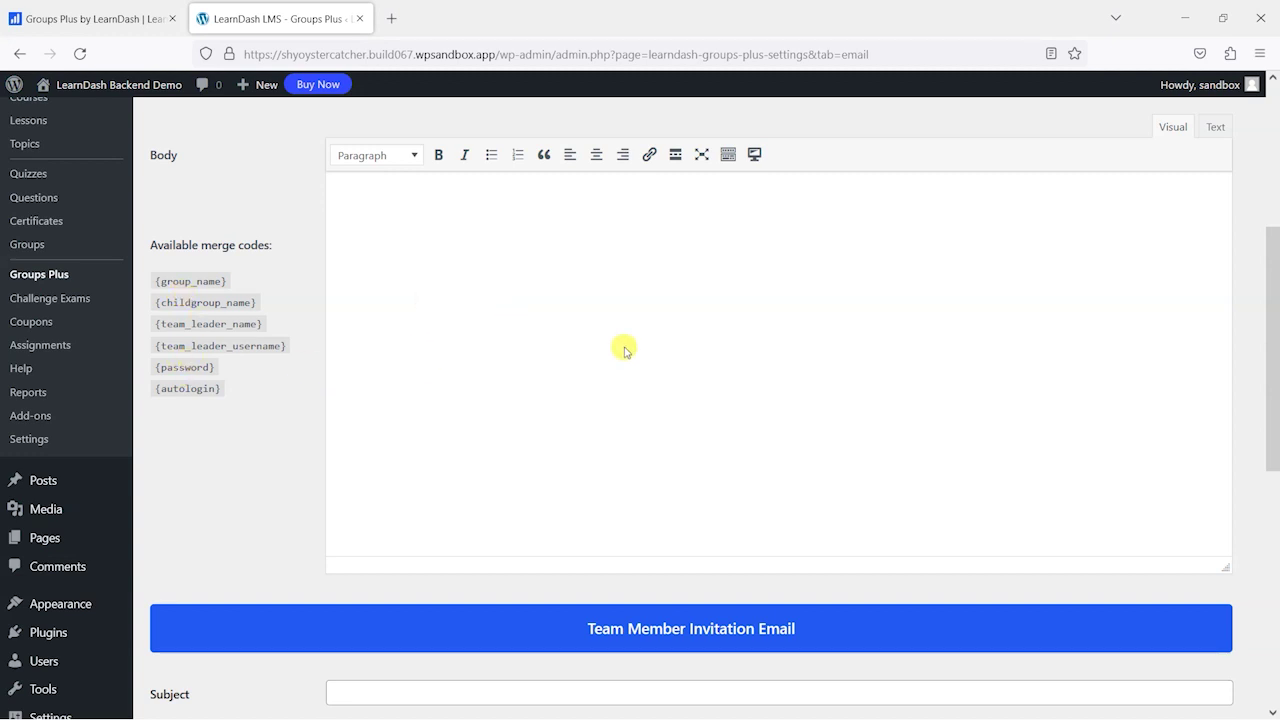
scroll(661, 352, "down", 6)
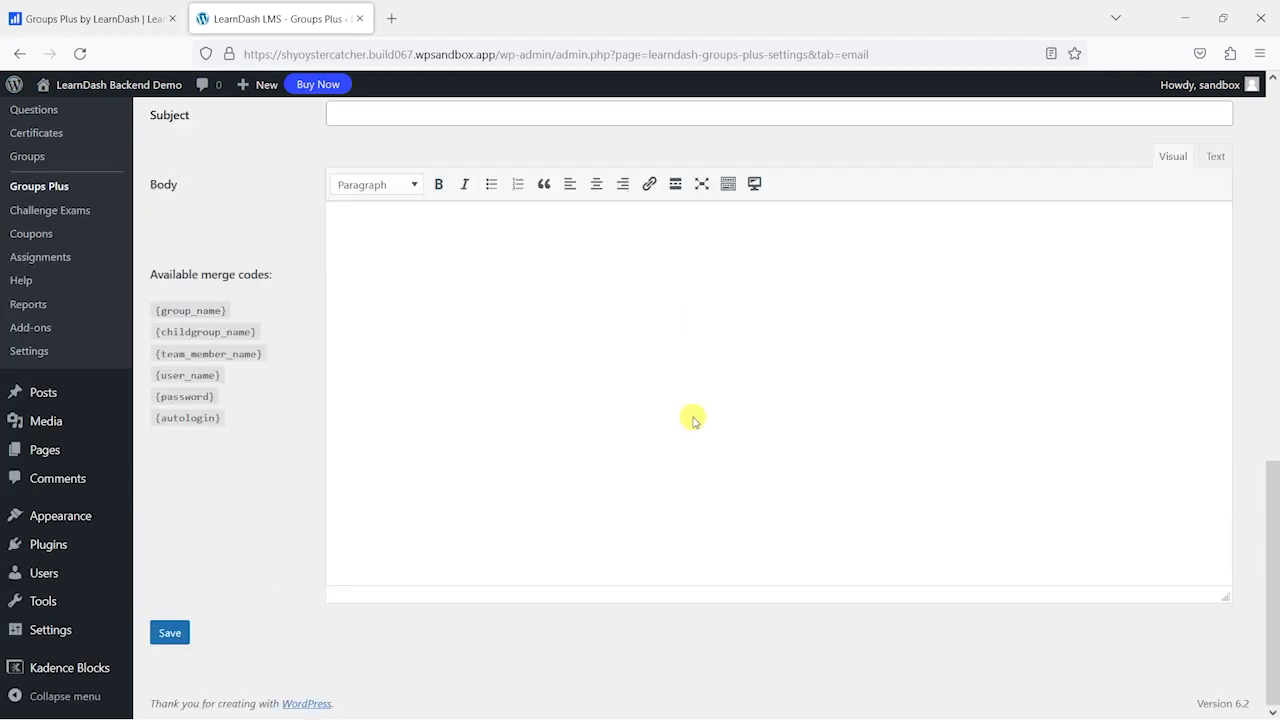
scroll(694, 417, "up", 10)
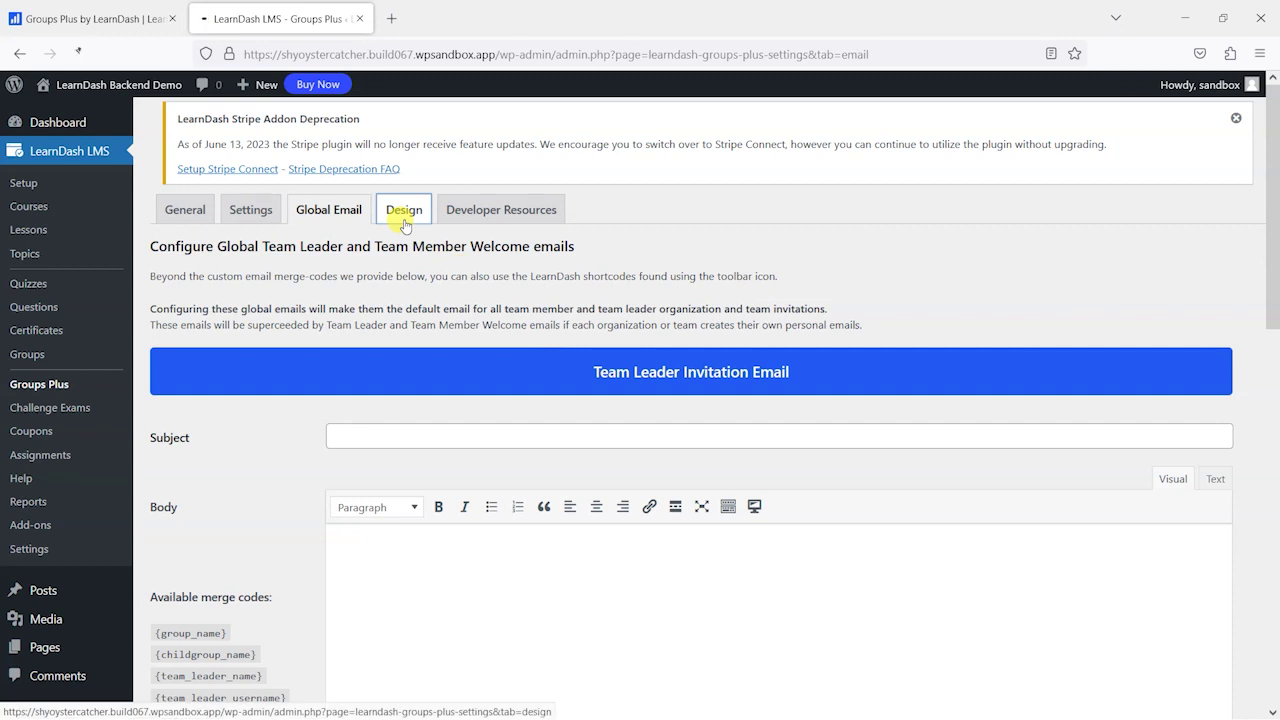
left_click(405, 211)
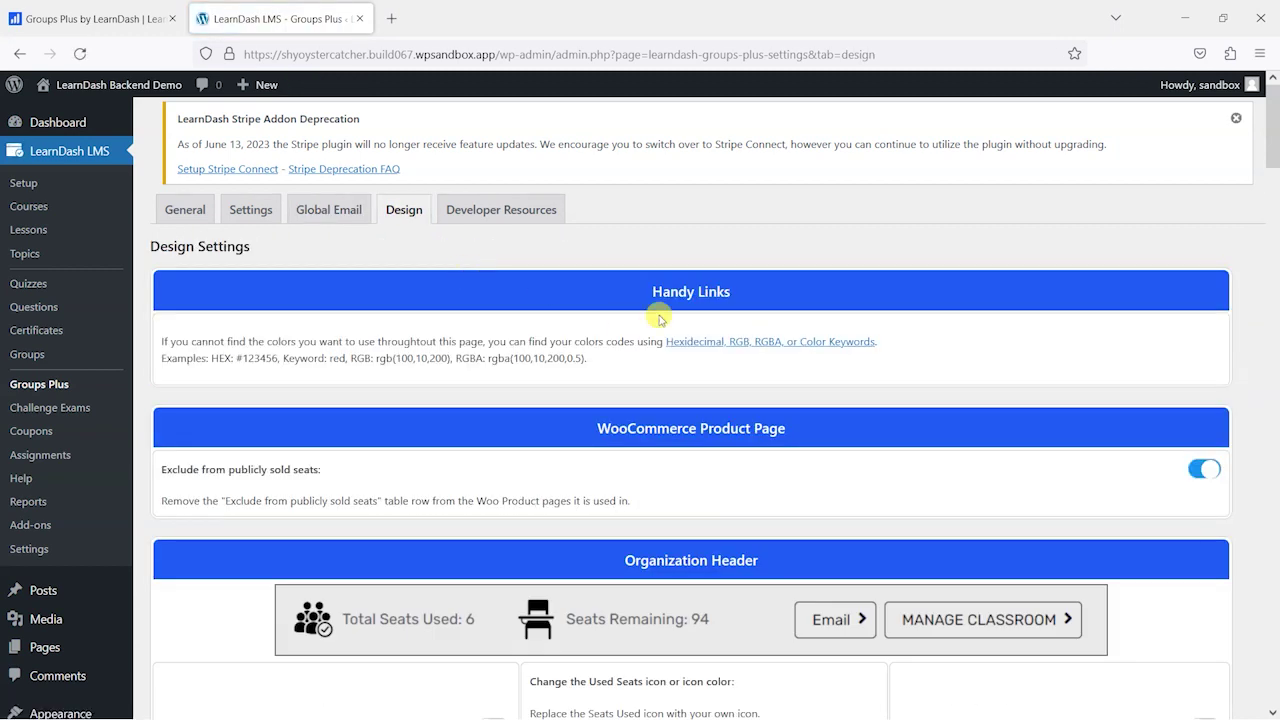
- Scroll through the Design Settings for product page, organization header, email, team modal and report options
scroll(536, 412, "down", 3)
scroll(720, 440, "up", 2)
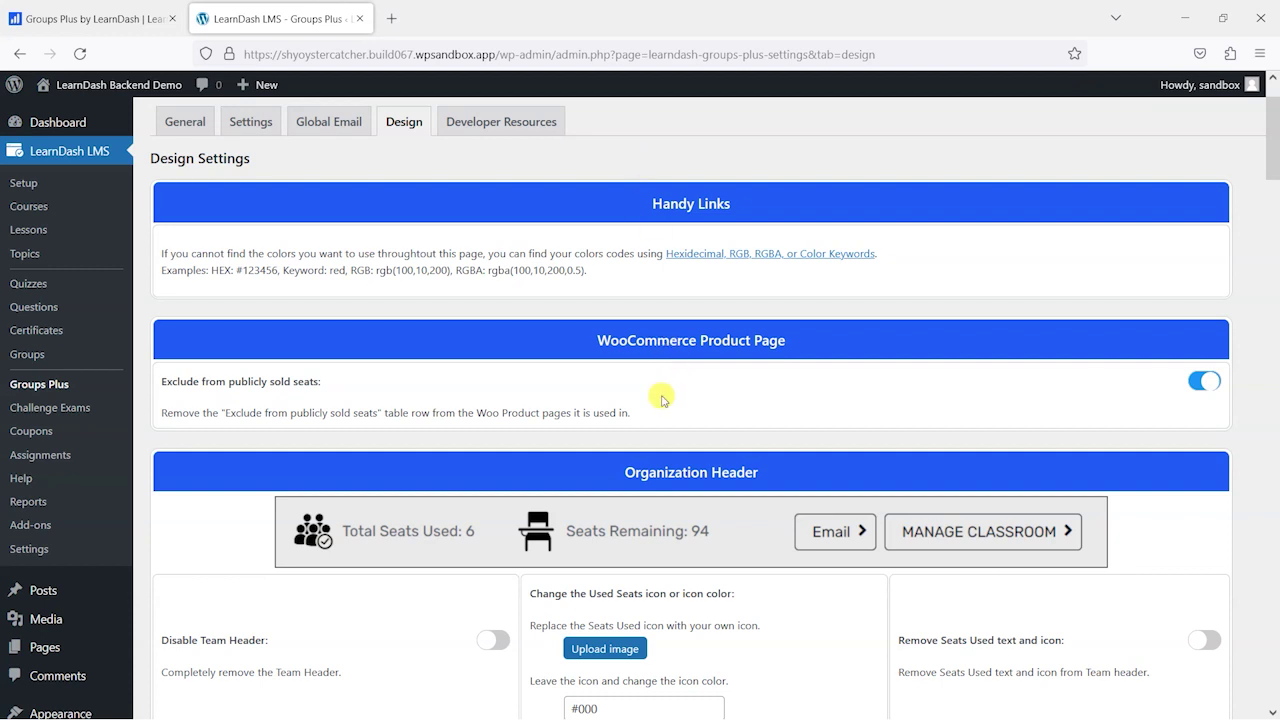
scroll(668, 410, "down", 2)
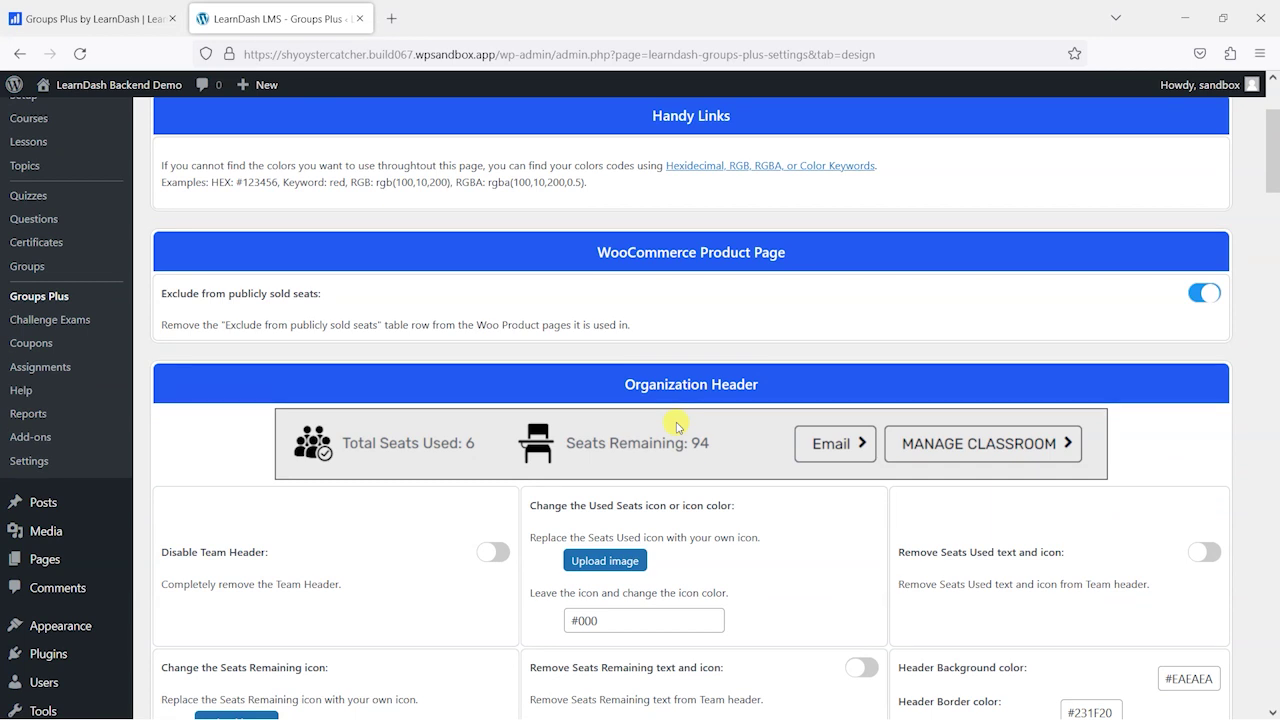
scroll(760, 420, "up", 2)
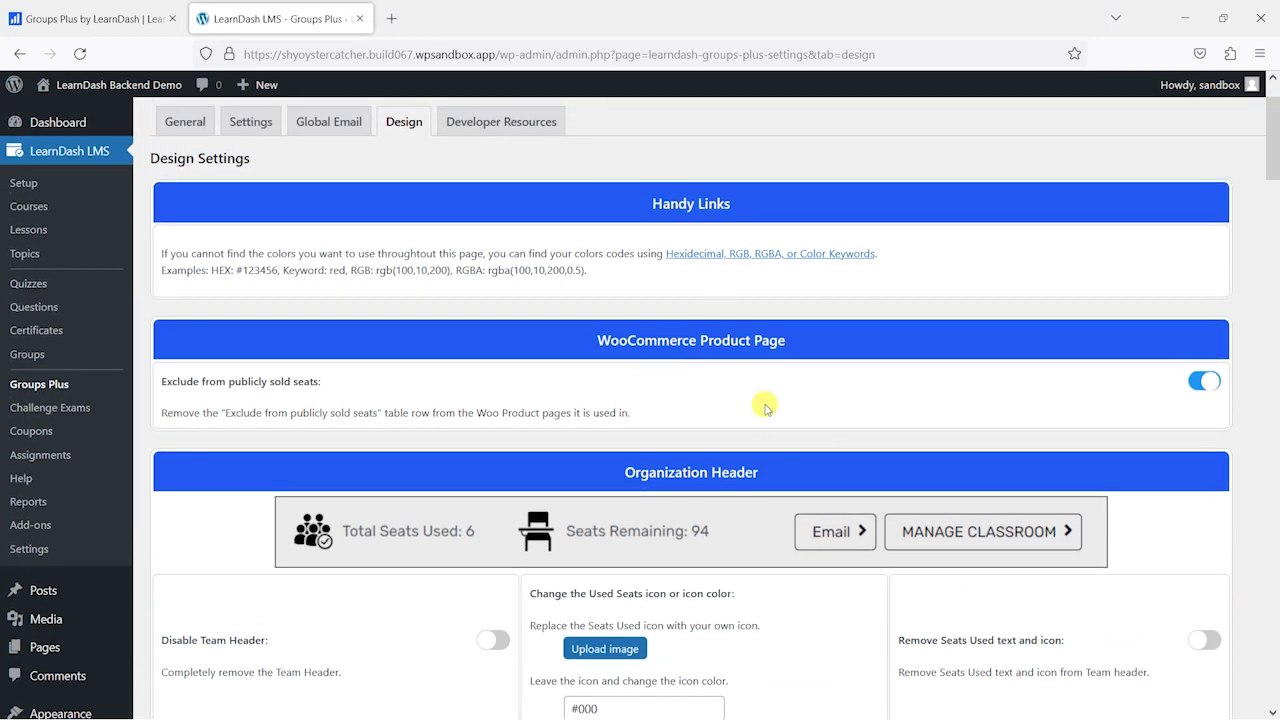
scroll(715, 360, "down", 5)
scroll(830, 370, "down", 6)
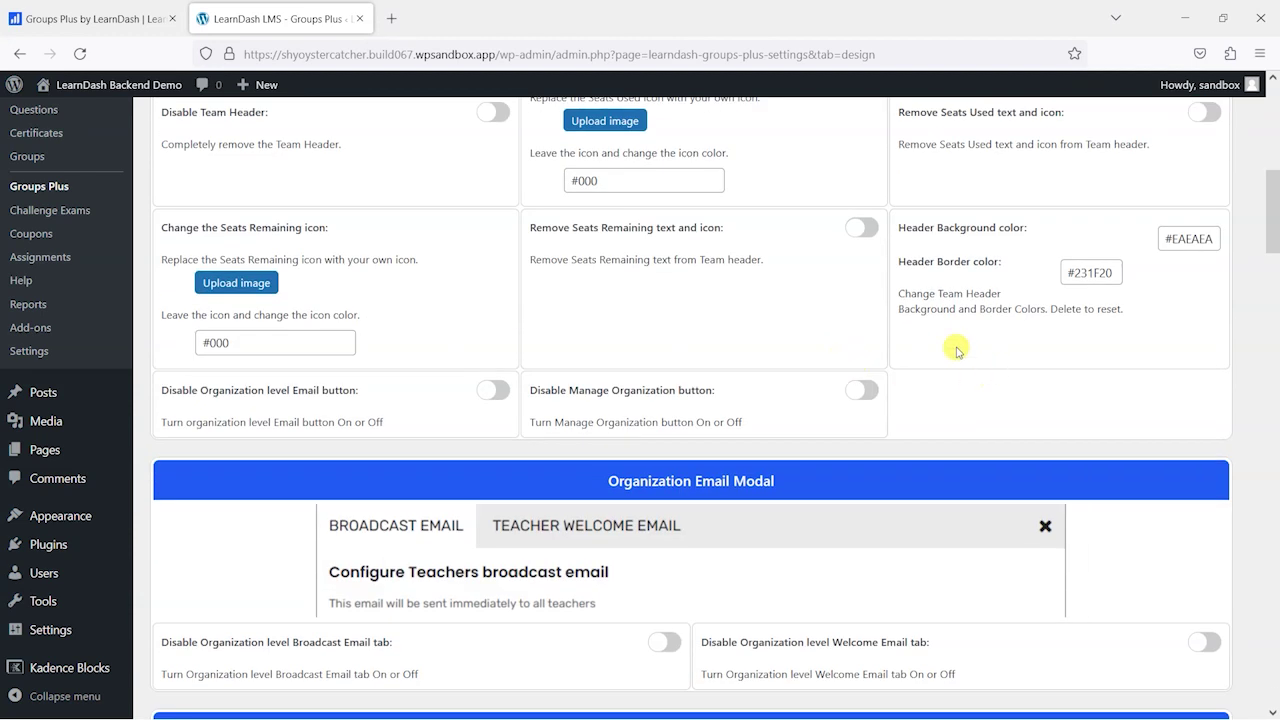
scroll(914, 371, "up", 2)
scroll(514, 380, "down", 20)
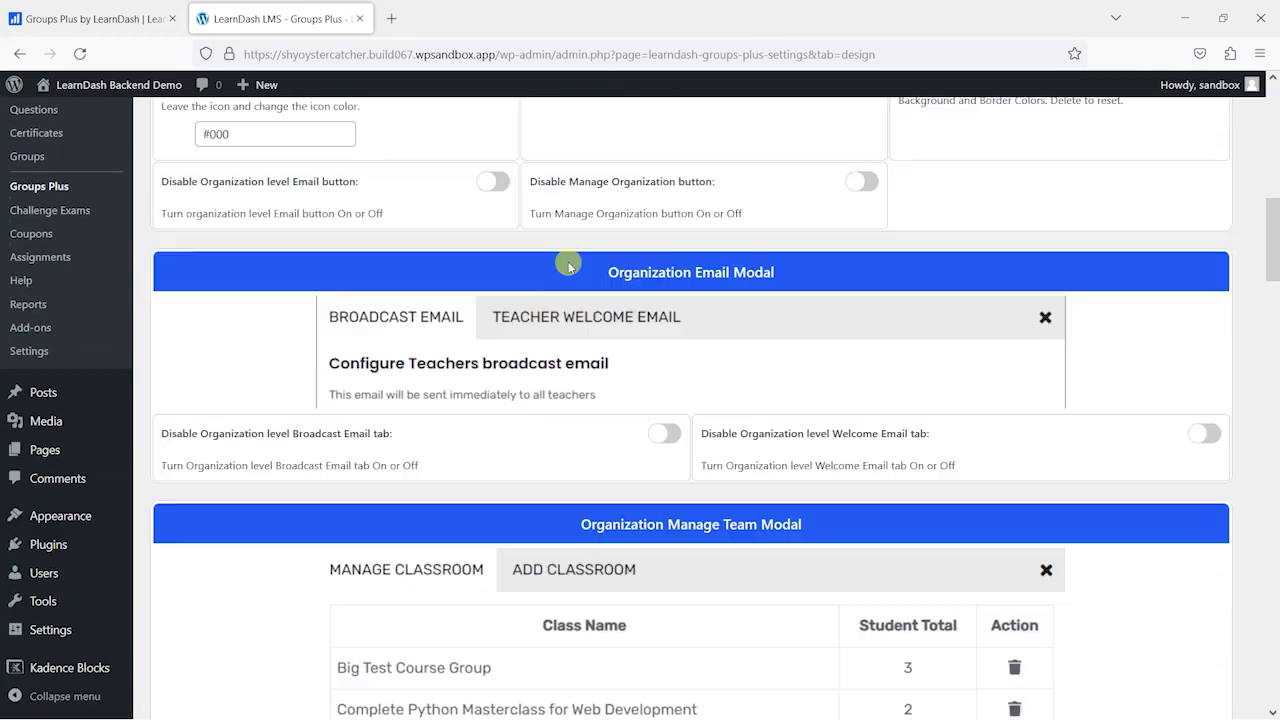
scroll(512, 390, "up", 20)
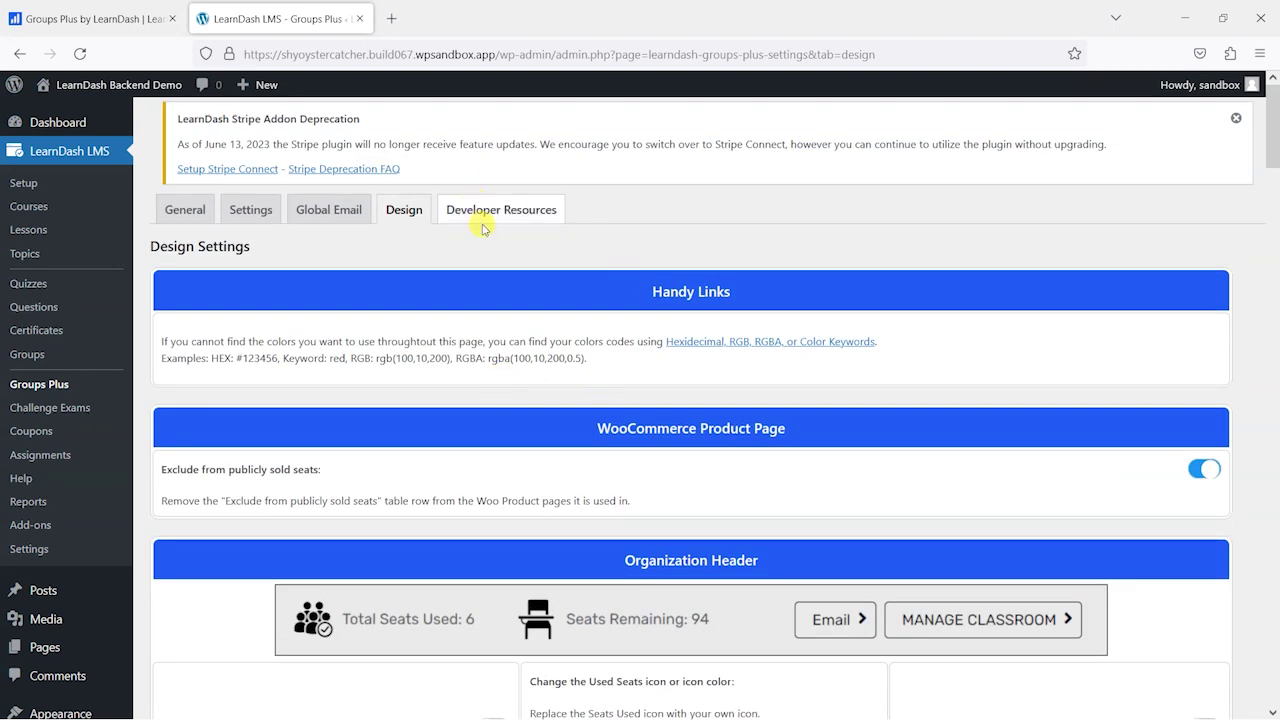
double_click(514, 210)
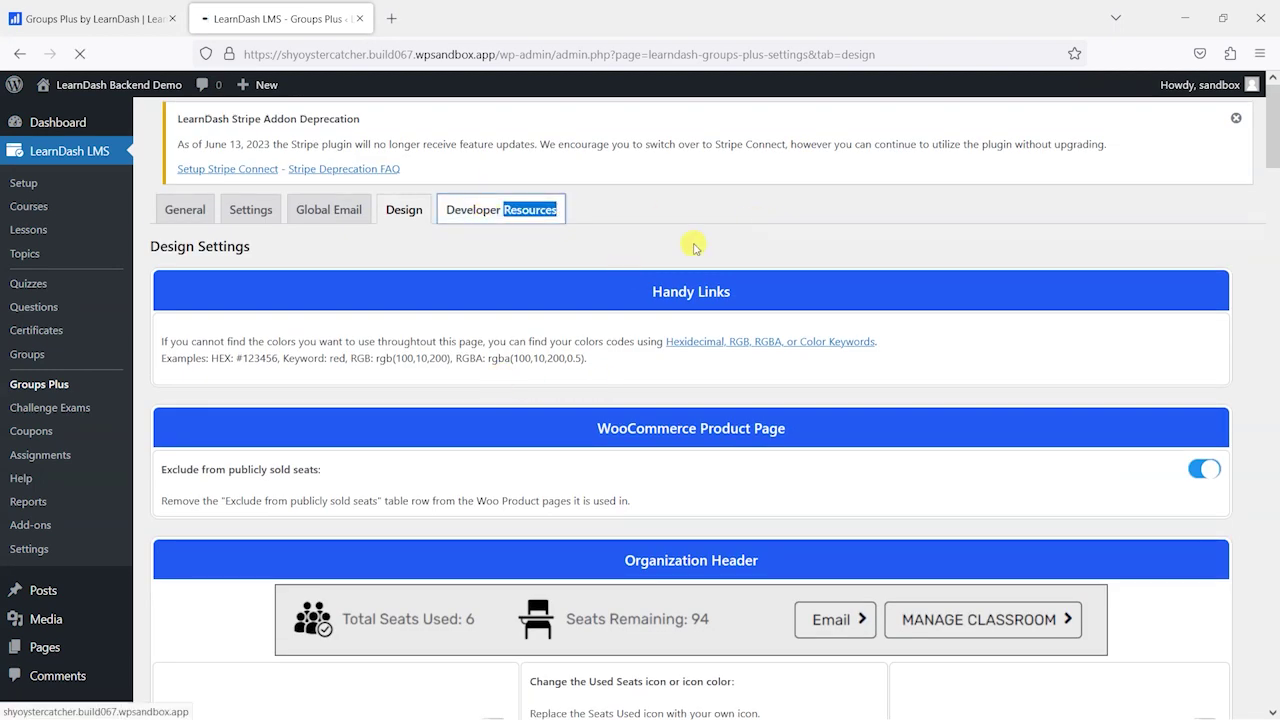
- Read the Developer Resources templating notes, then view the General tab's Setting Up Groups Plus steps
scroll(740, 330, "down", 2)
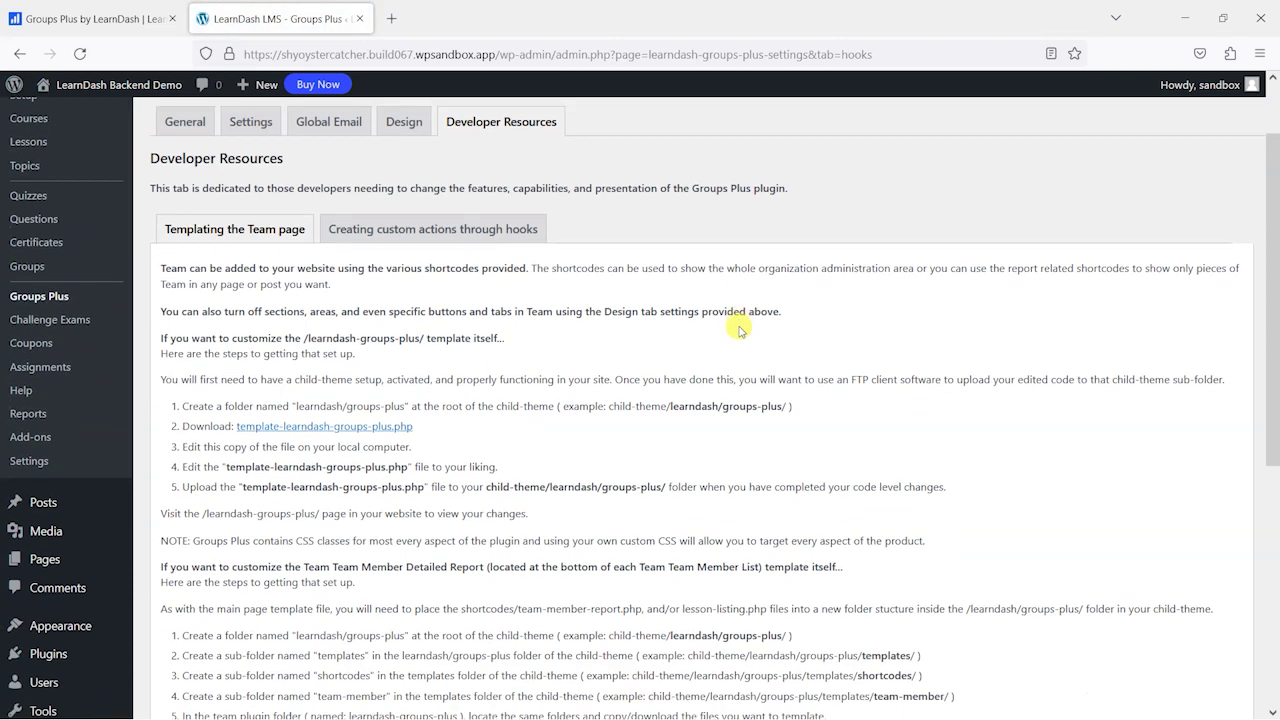
scroll(450, 240, "down", 4)
scroll(520, 315, "down", 6)
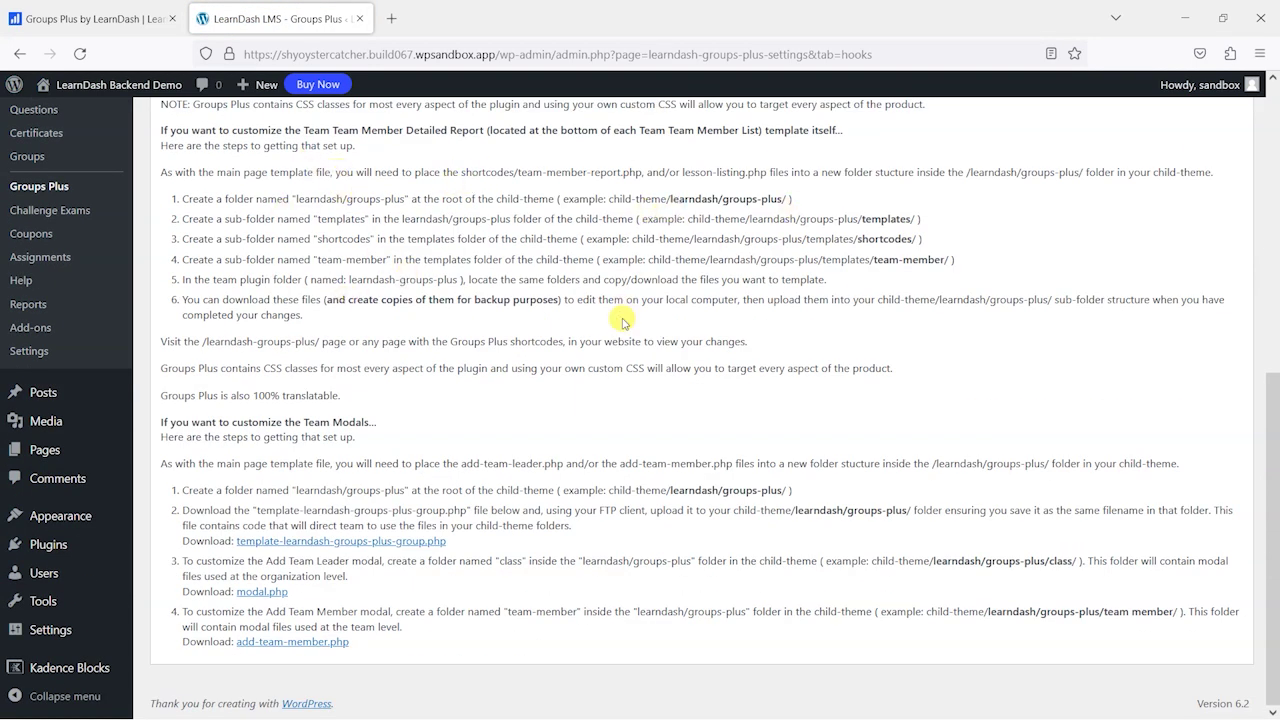
scroll(610, 430, "up", 5)
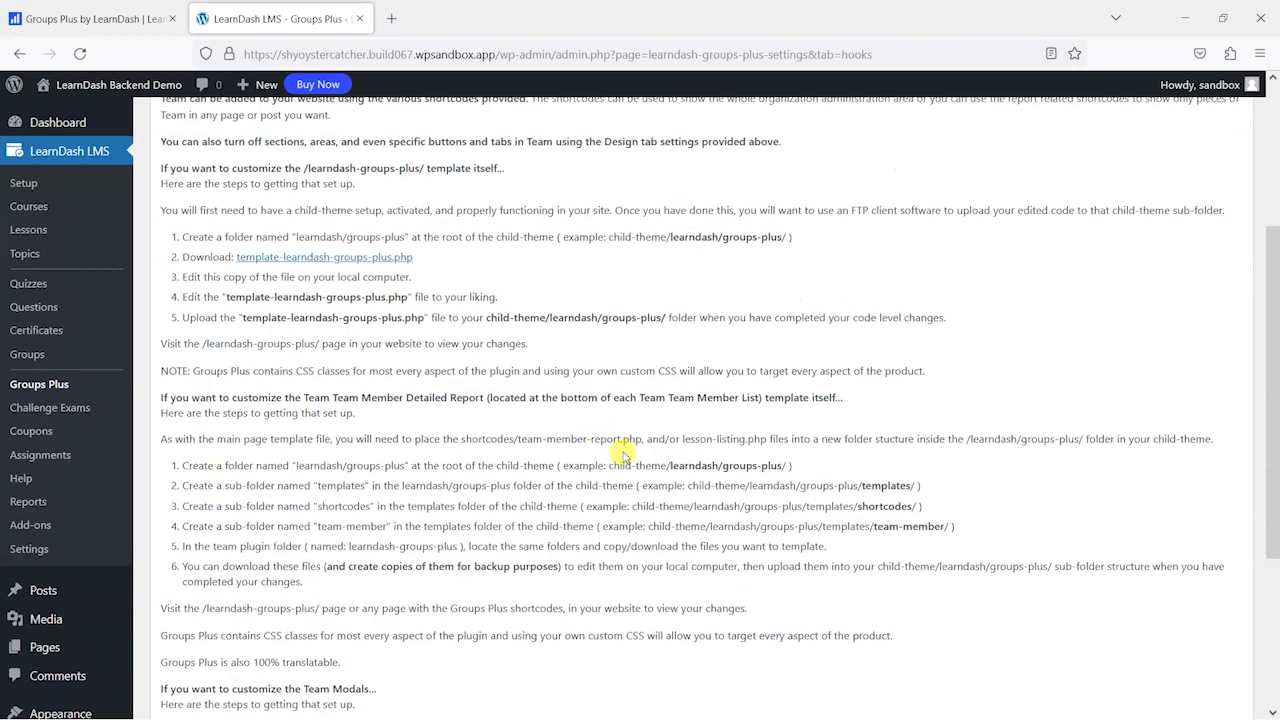
scroll(622, 455, "up", 5)
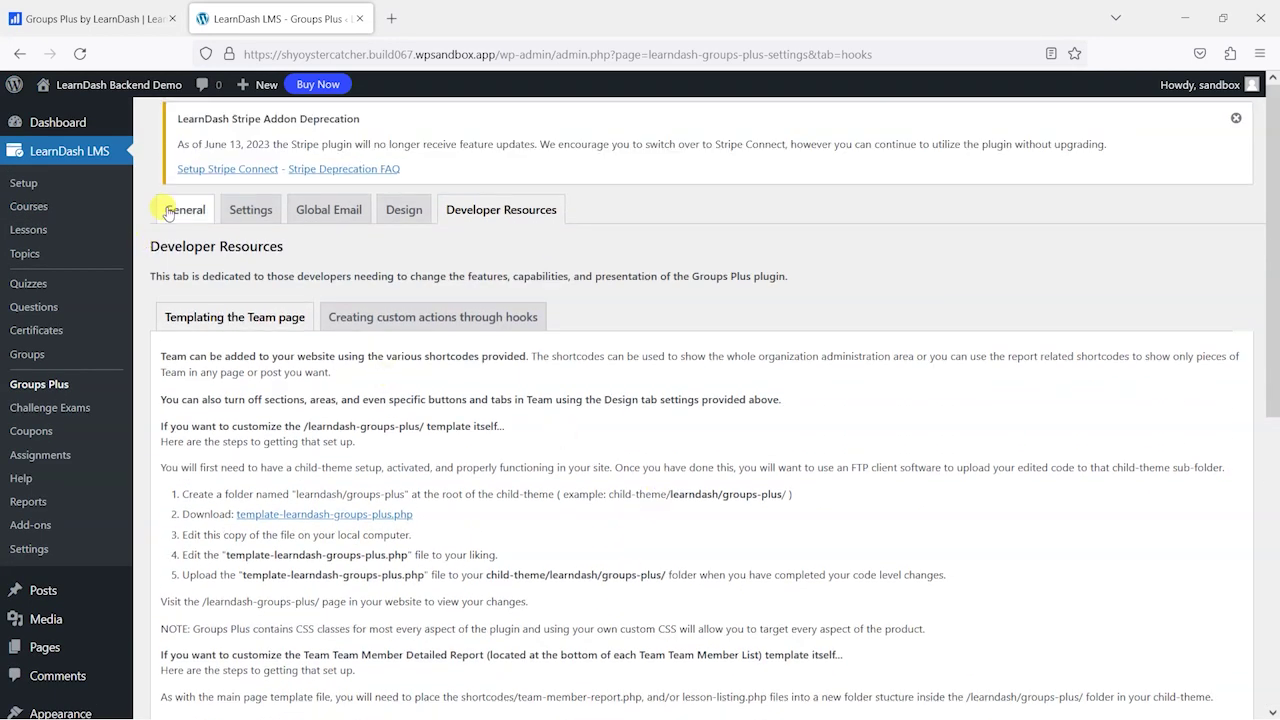
left_click(169, 212)
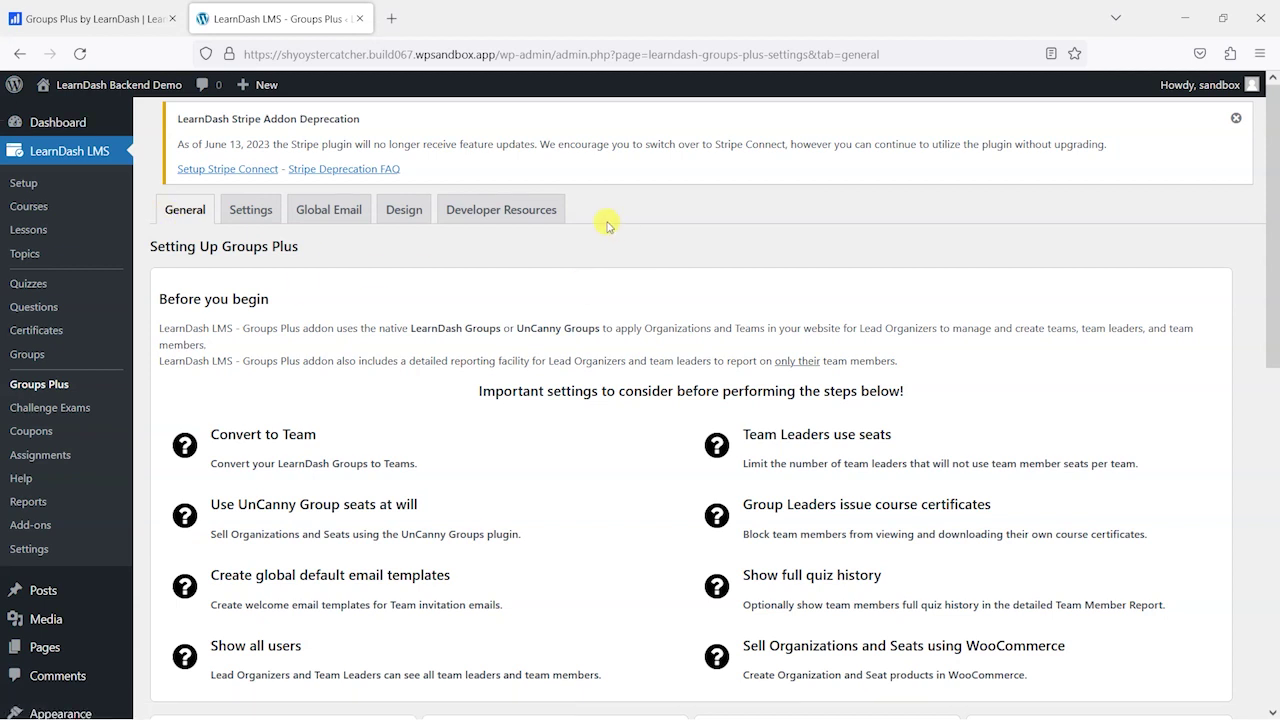
scroll(714, 343, "down", 7)
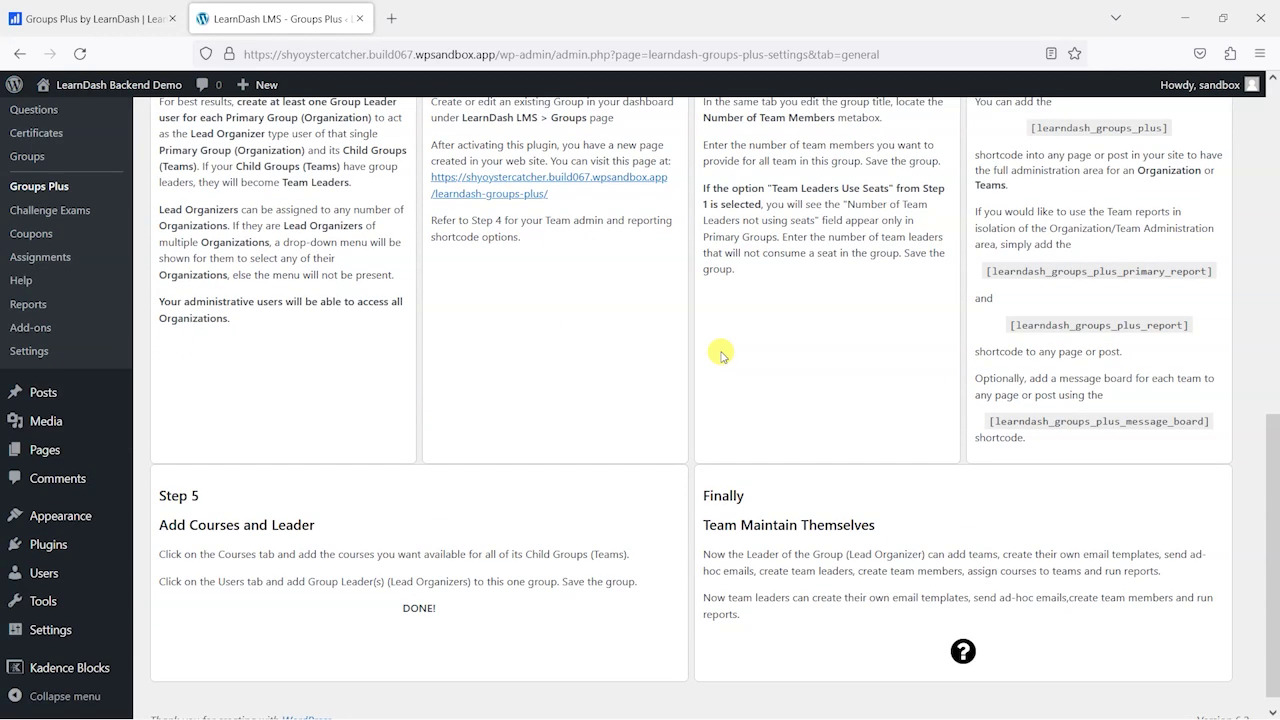